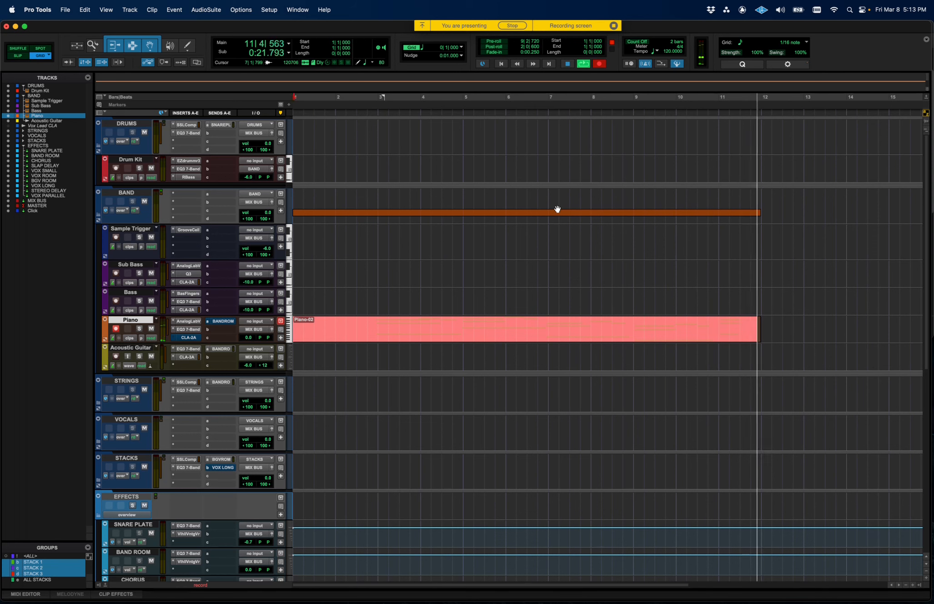
Stop recording, then delete the final chord at bar 11 from the recorded Piano clip in the MIDI Editor.
key(space)
double_click(730, 336)
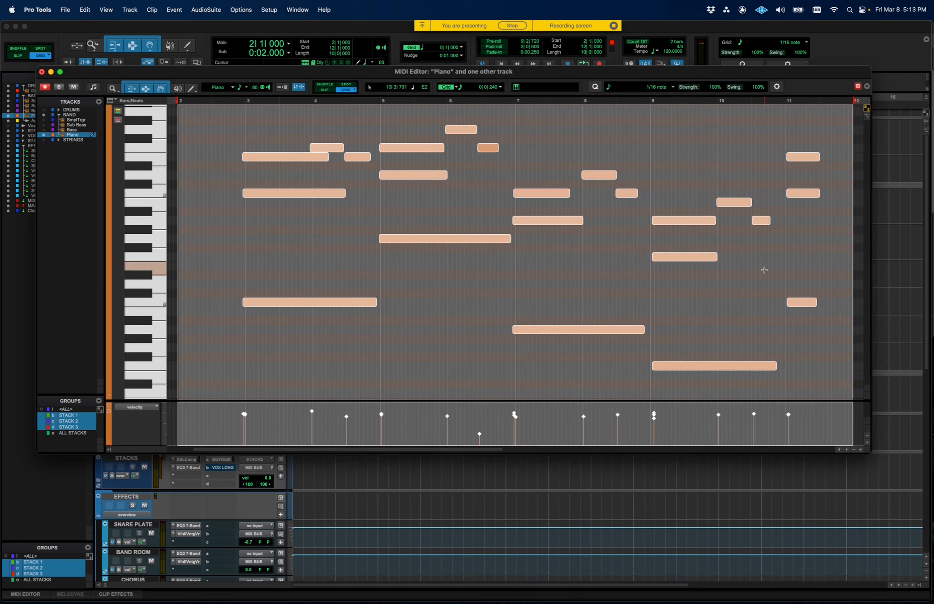
drag(818, 129, 802, 360)
key(Delete)
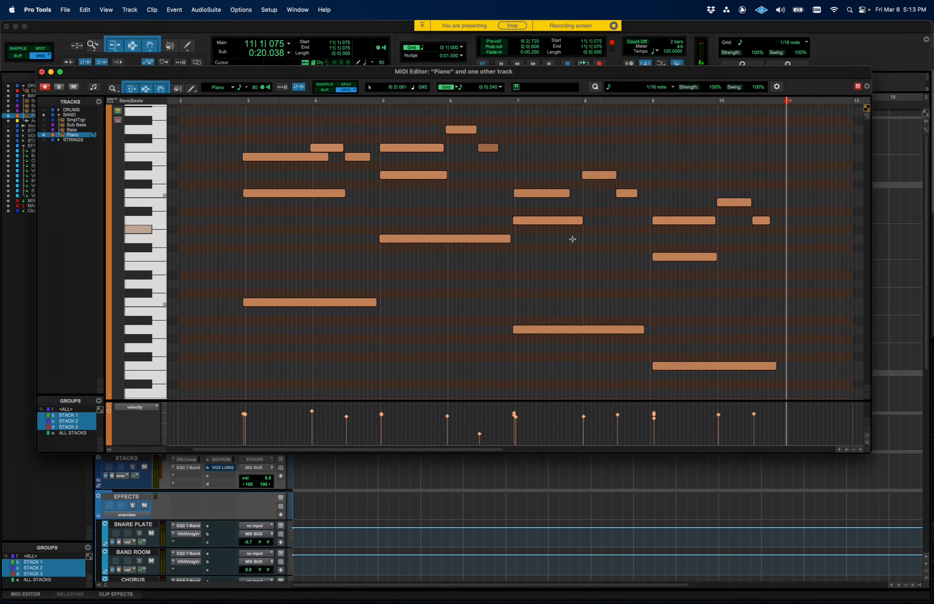
click(42, 71)
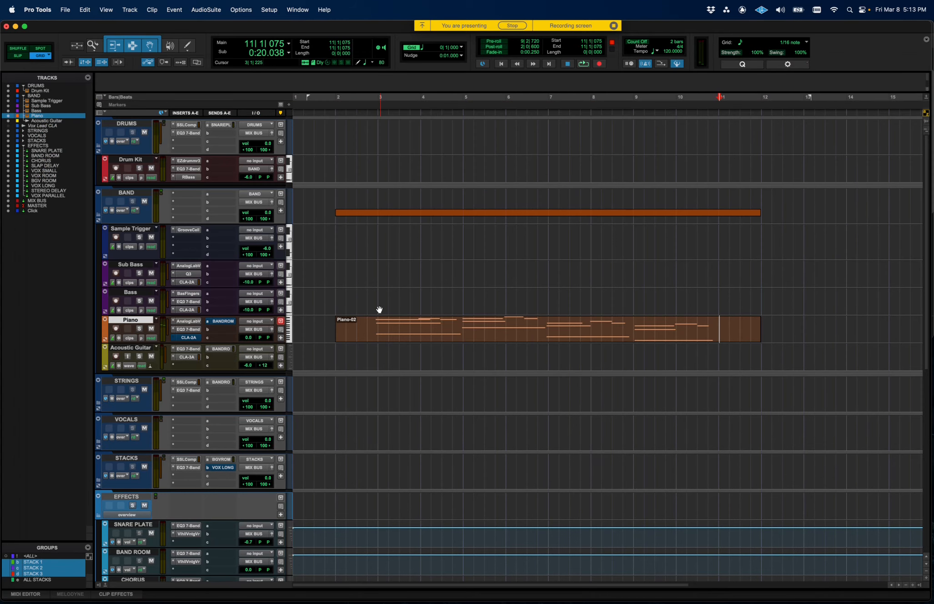
Select the Piano clip, zoom in on the timeline around its notes and enlarge the Piano track's height.
click(381, 335)
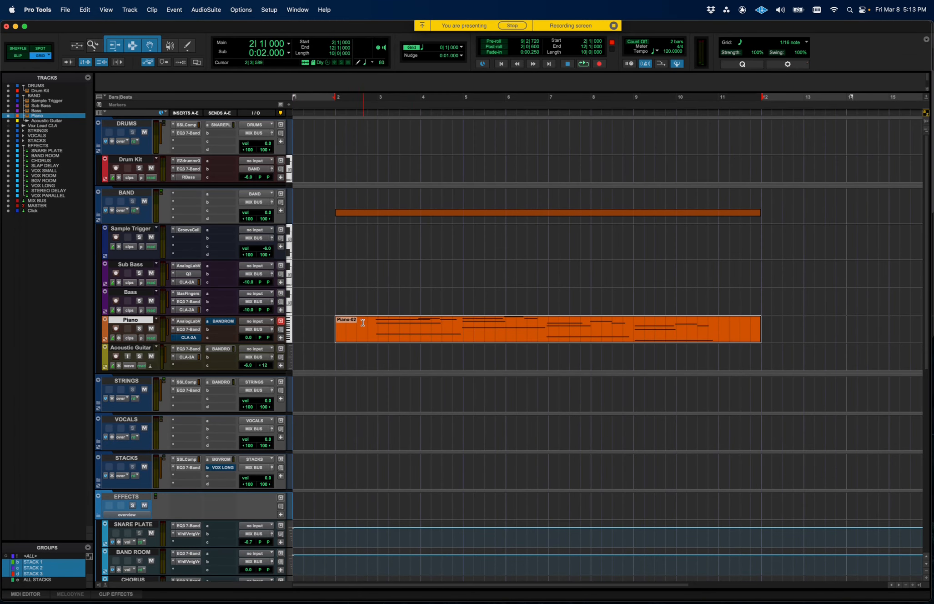
key(super+bracketright)
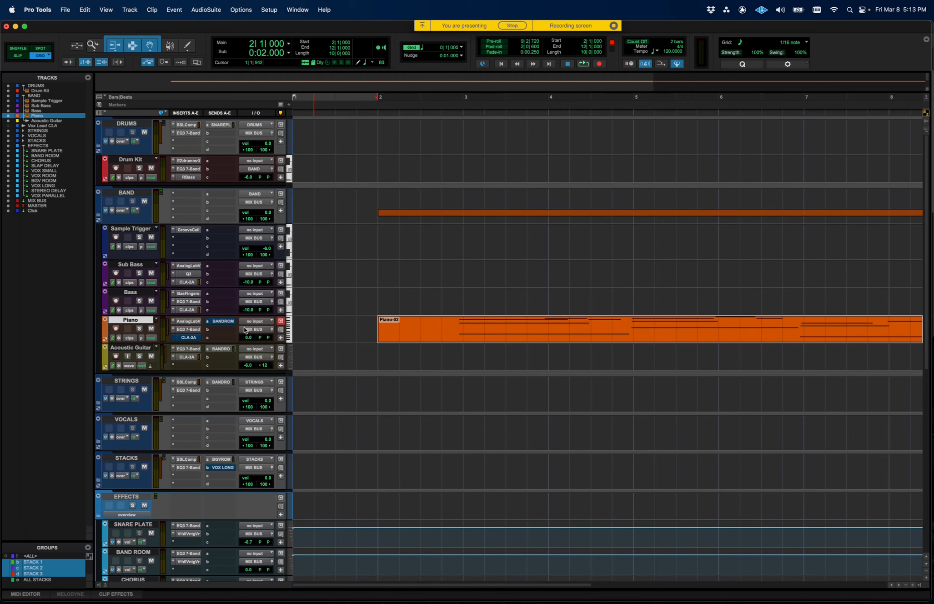
drag(128, 369, 138, 395)
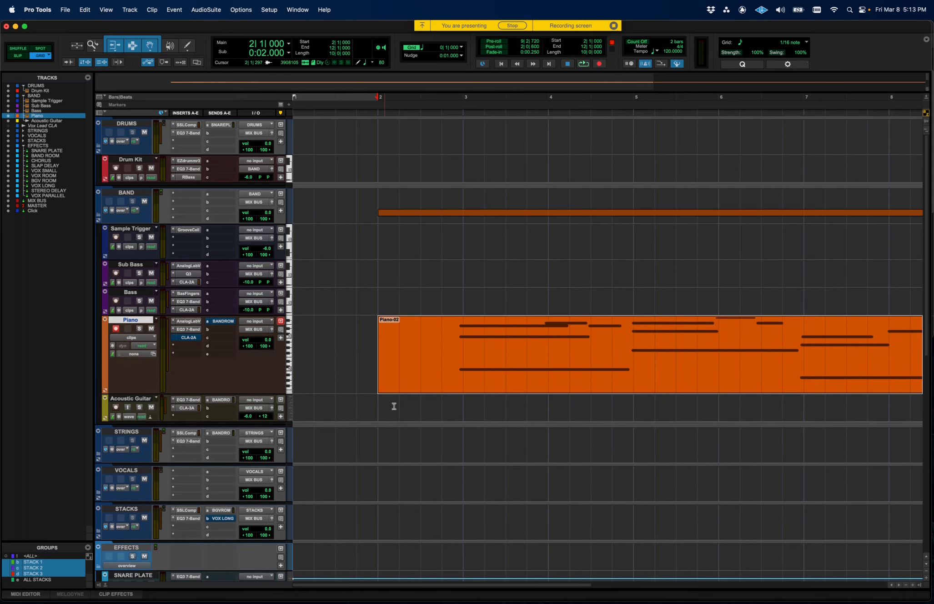
scroll(393, 405, right, 5)
scroll(394, 407, left, 3)
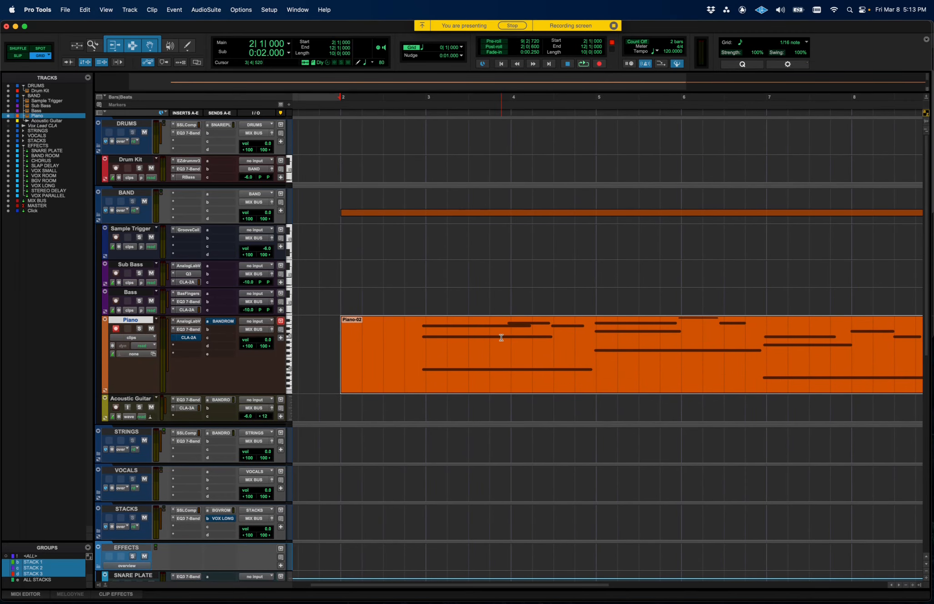
key(super+bracketleft)
key(super+bracketright)
scroll(482, 349, right, 5)
scroll(483, 349, left, 3)
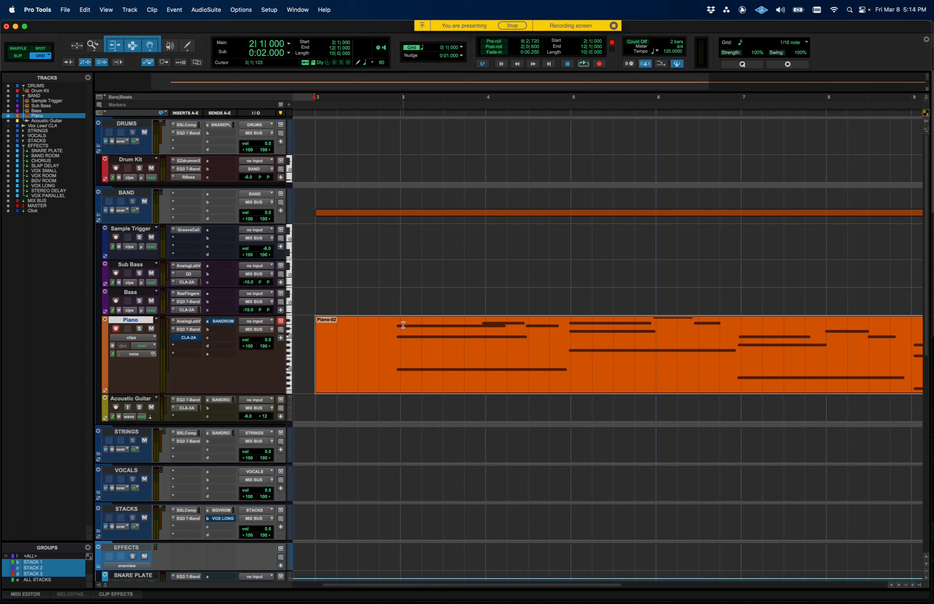
Open the Piano clip in the MIDI Editor, inspect the opening chord near bar 3, and close the editor.
key(shift+r)
click(408, 309)
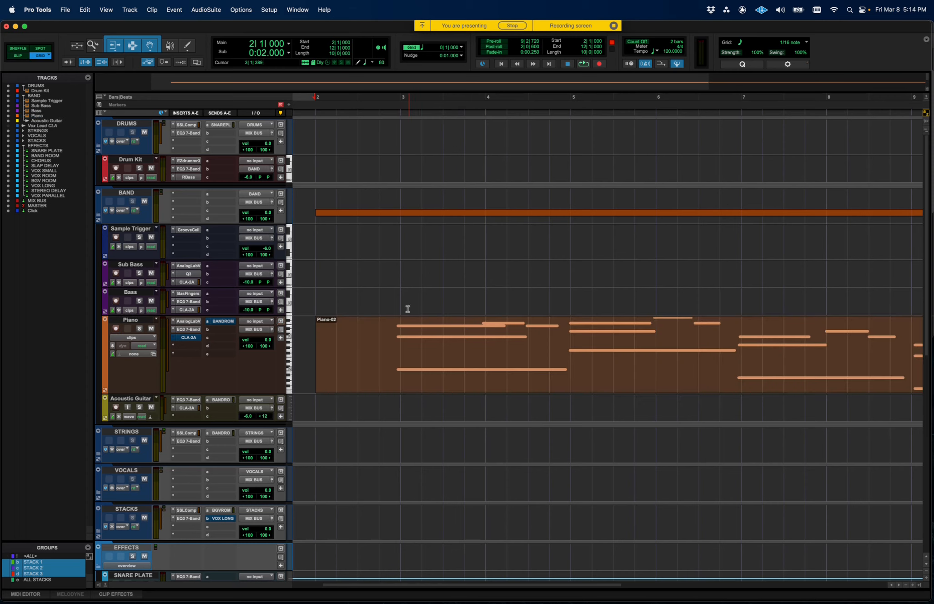
click(393, 334)
click(403, 374)
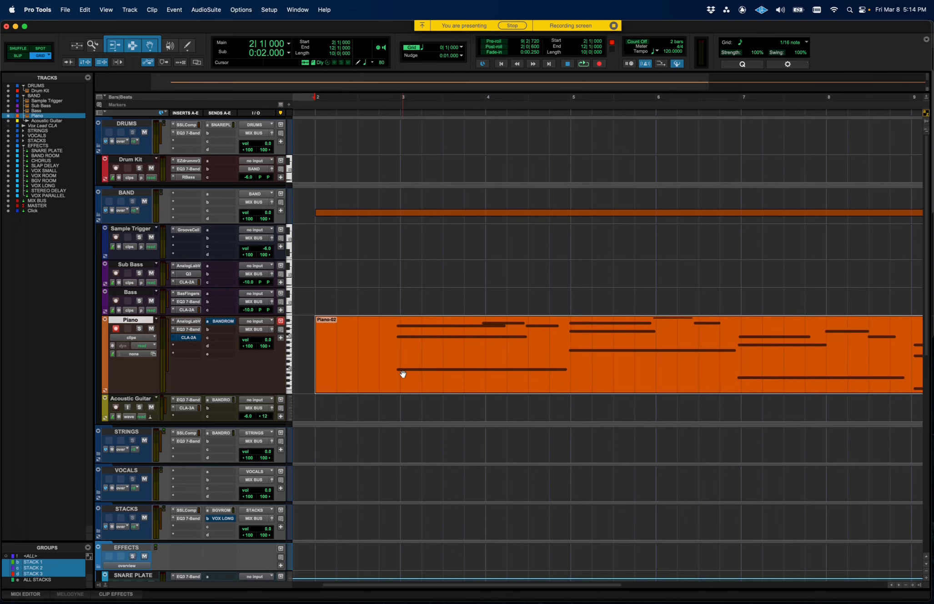
double_click(405, 374)
mouse_move(363, 76)
mouse_down()
mouse_move(371, 84)
mouse_move(370, 65)
mouse_up()
drag(247, 116, 270, 268)
drag(242, 110, 265, 331)
key(t)
click(454, 237)
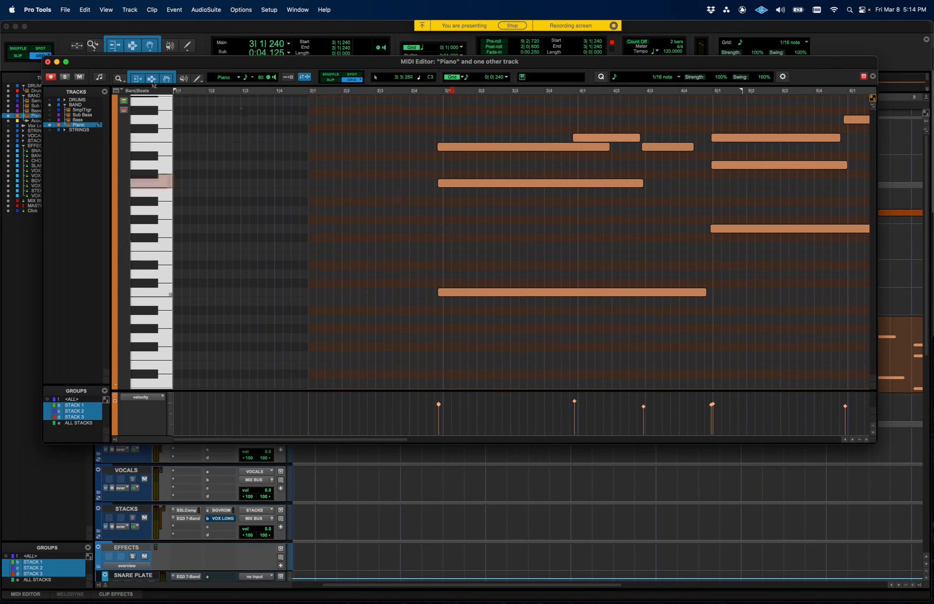
click(48, 61)
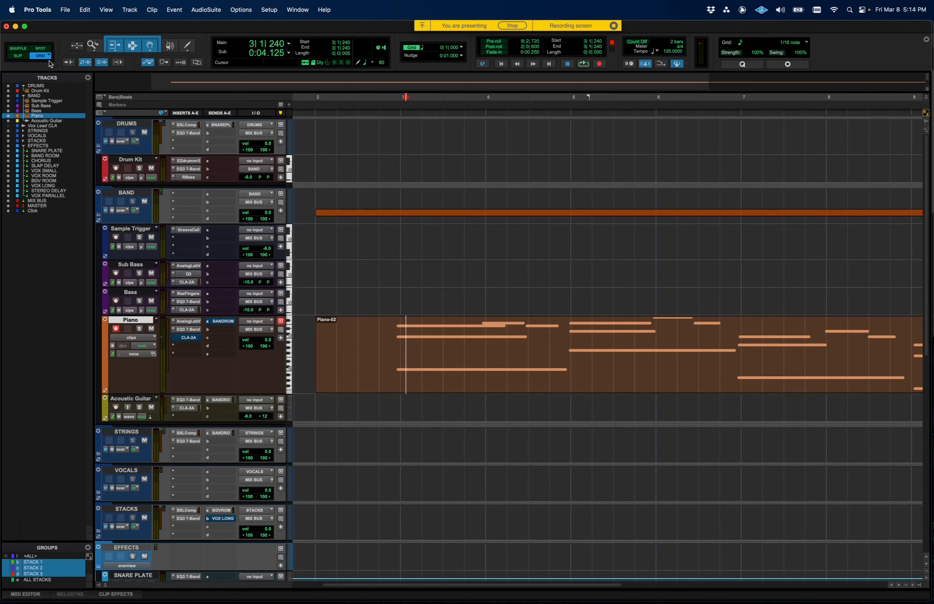
Reopen the whole Piano clip in the MIDI Editor to view its notes, and close the editor again.
click(390, 376)
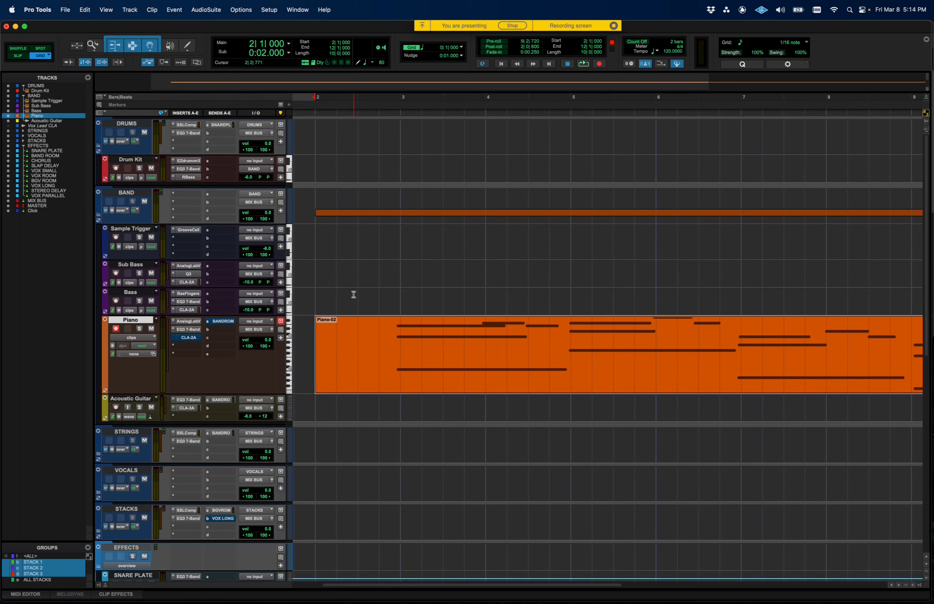
click(359, 290)
double_click(384, 388)
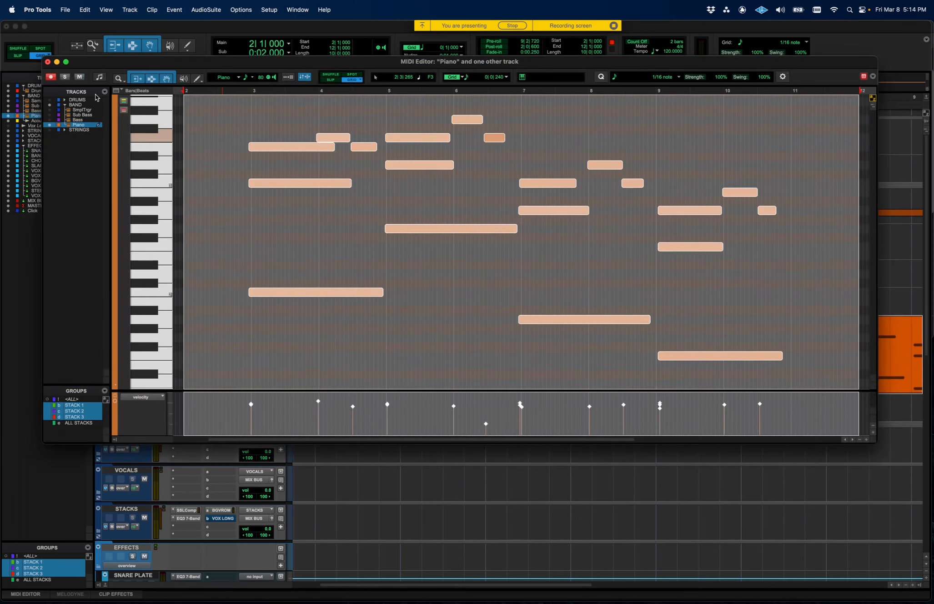
click(48, 62)
click(399, 308)
click(364, 367)
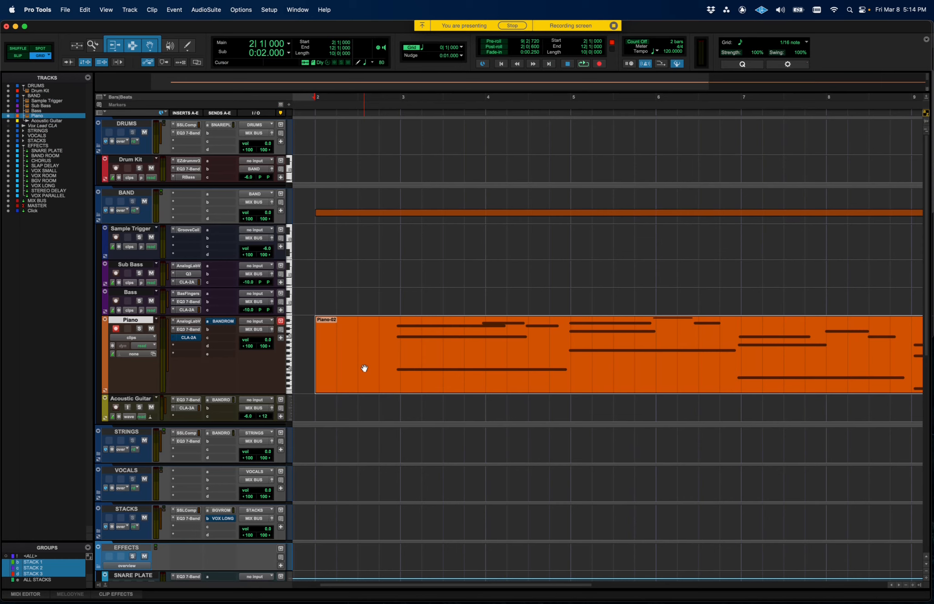
key(Delete)
key(super+z)
key(p)
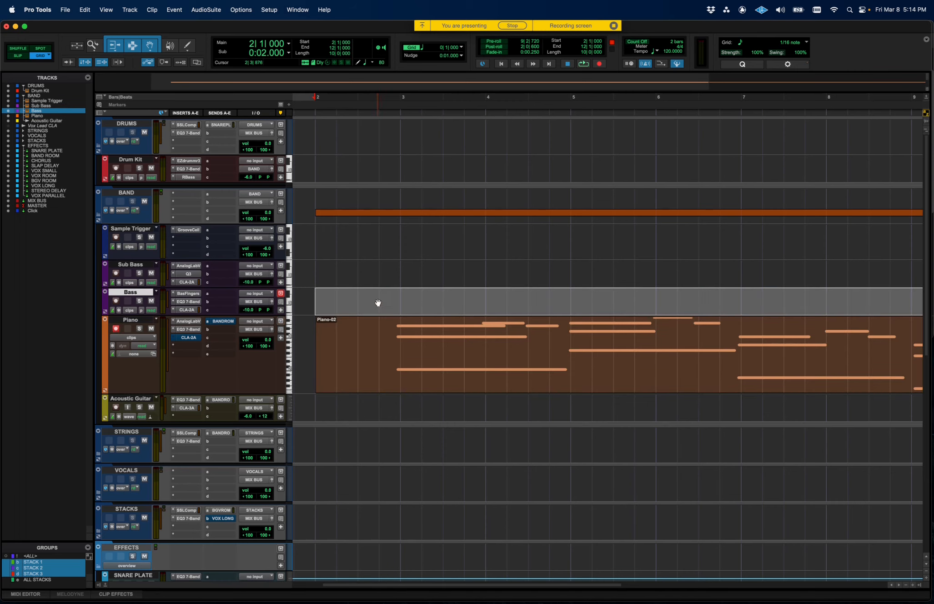
click(357, 375)
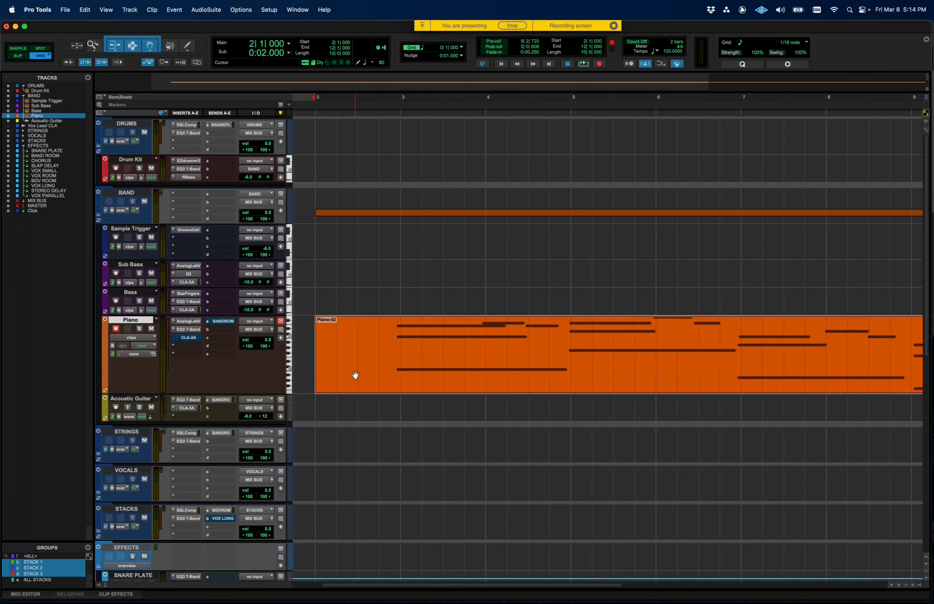
Look up the command that opens the MIDI Editor and its keyboard shortcut.
click(270, 10)
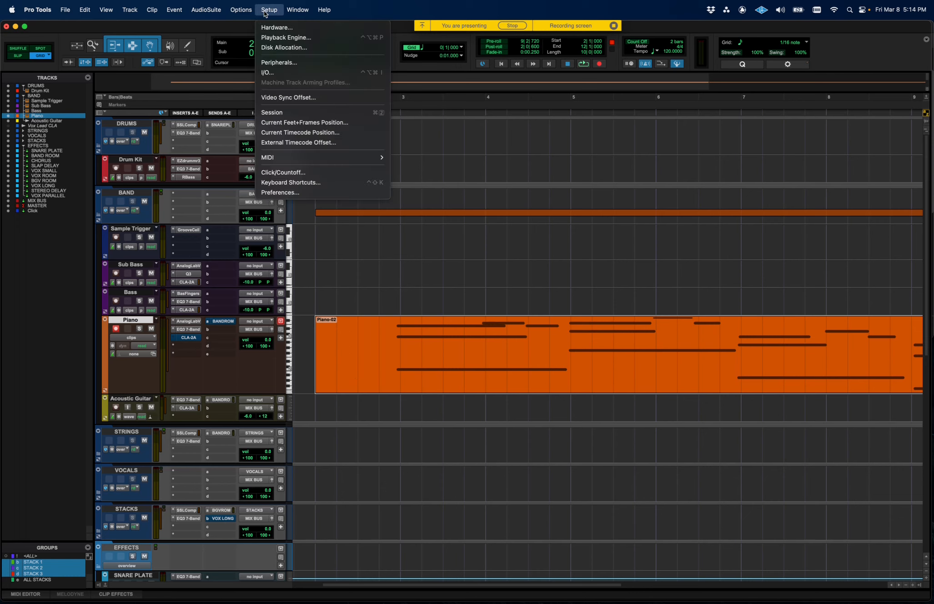
mouse_move(234, 13)
mouse_move(178, 5)
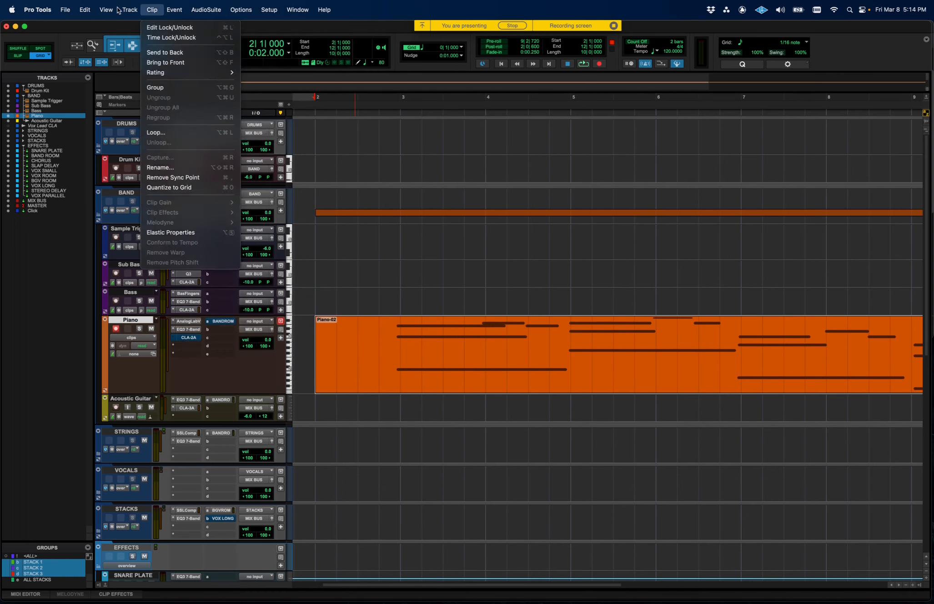
mouse_move(116, 10)
mouse_move(150, 16)
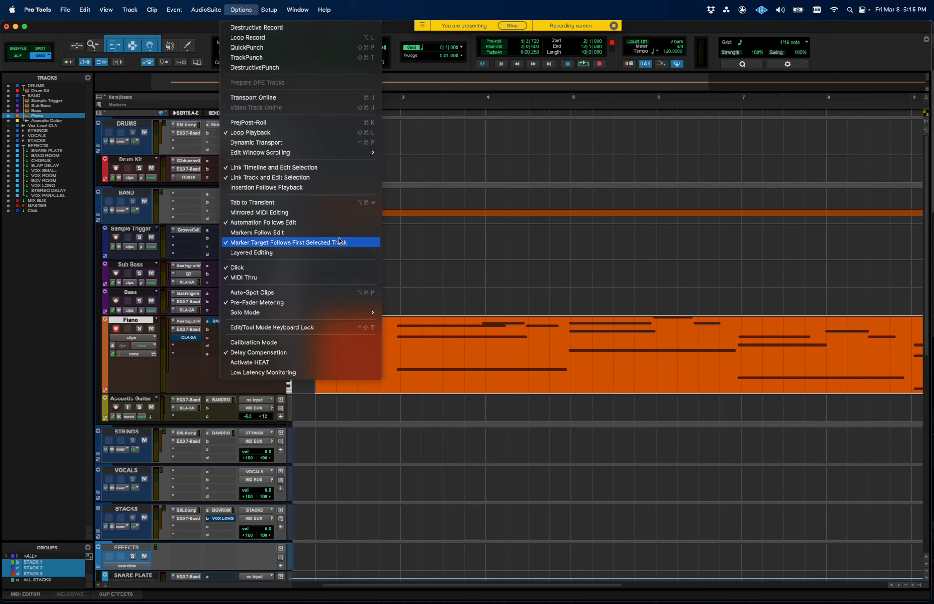
mouse_move(270, 3)
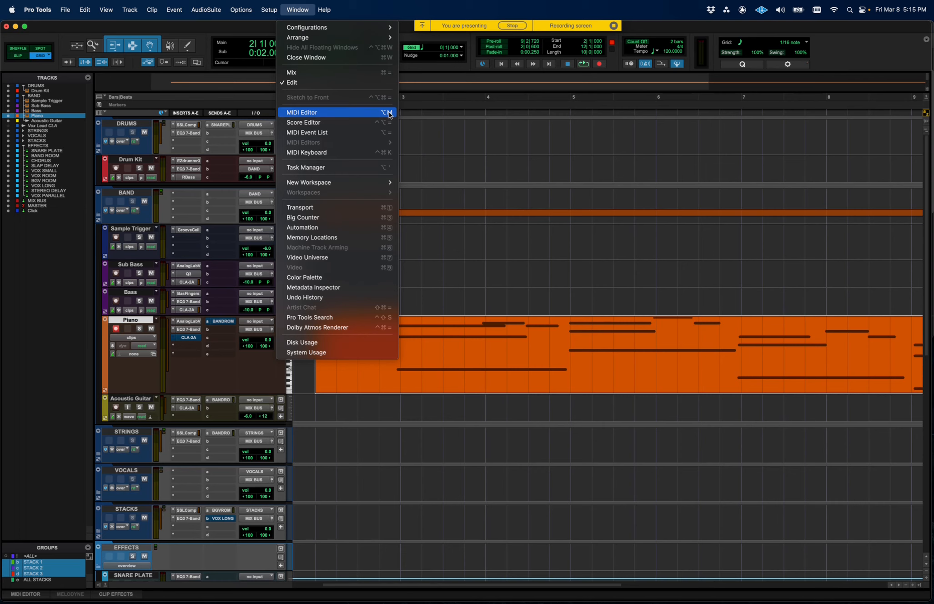
click(417, 282)
Toggle the MIDI Editor open and closed several times for the Piano clip and check its listed shortcut again.
key(ctrl+equal)
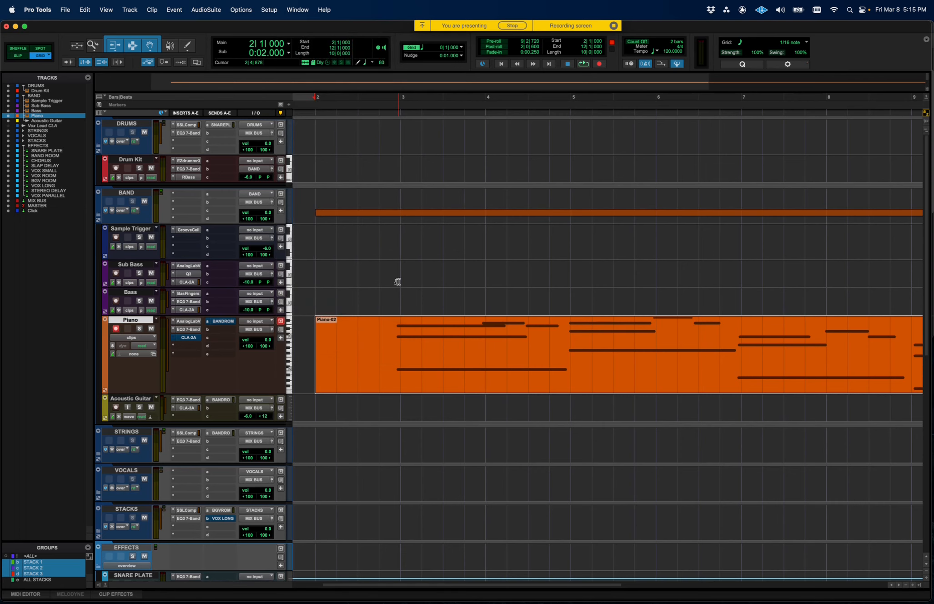
key(ctrl+equal)
key(ctrl+equal)
key(ctrl+equal)
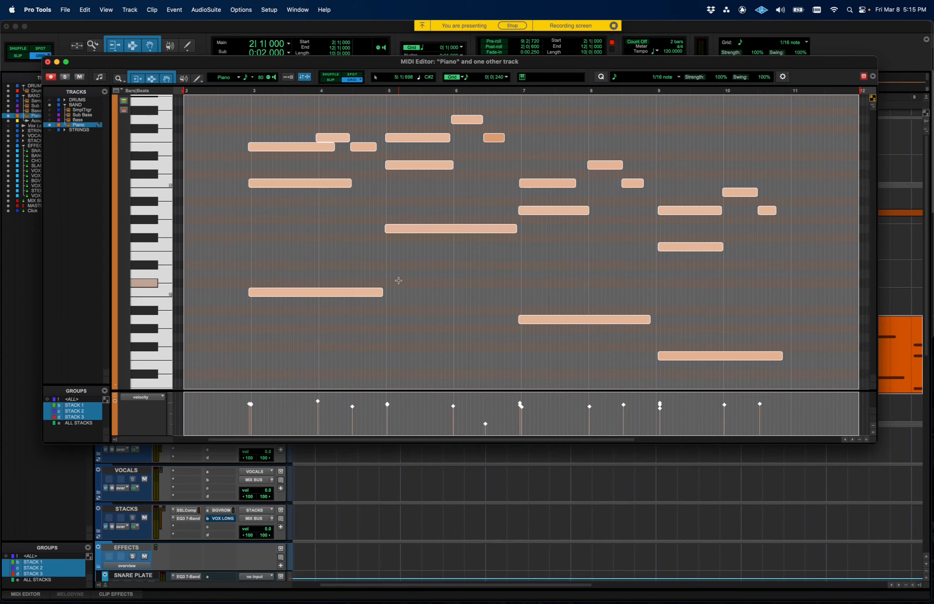
key(ctrl+equal)
key(ctrl+equal)
key(ctrl+equal)
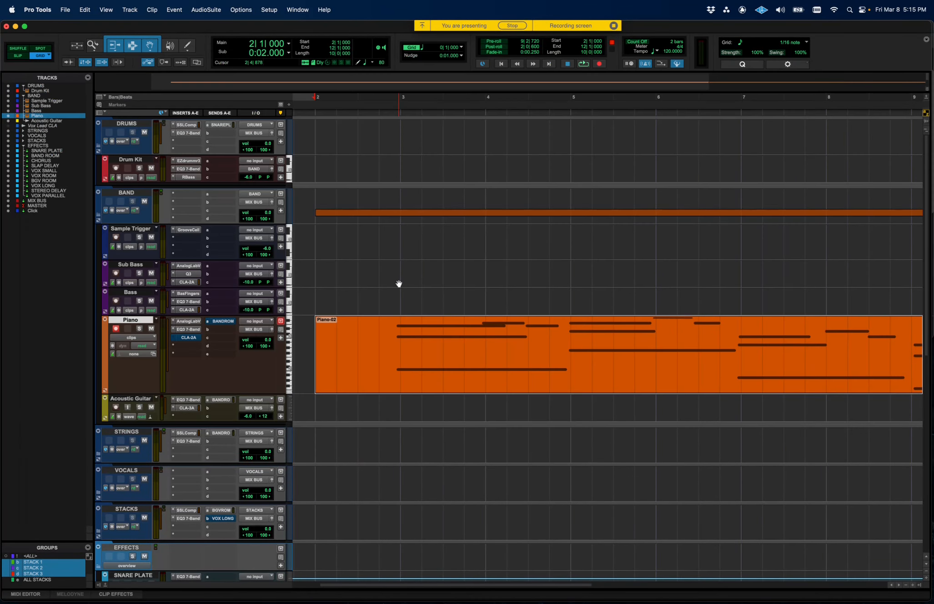
key(ctrl+equal)
click(297, 9)
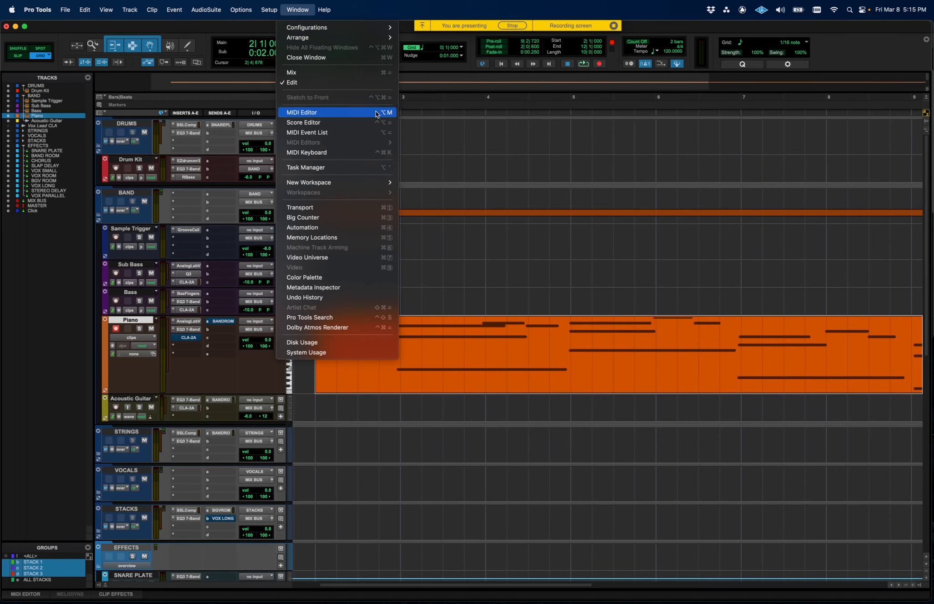
click(306, 8)
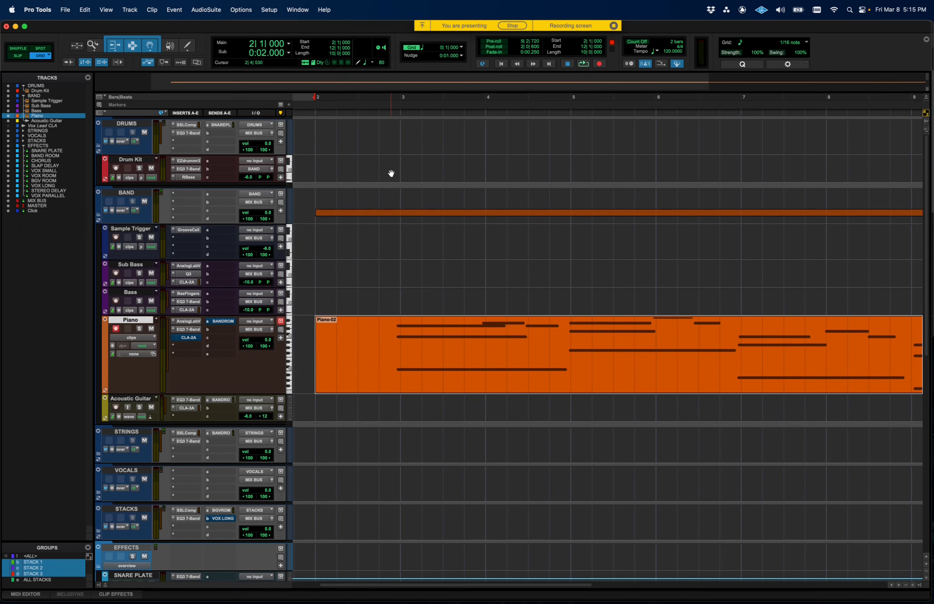
In the MIDI Editor, trim the starts of the Piano part's three opening chord notes to 3|1|000.
key(ctrl+=)
click(268, 119)
key(t)
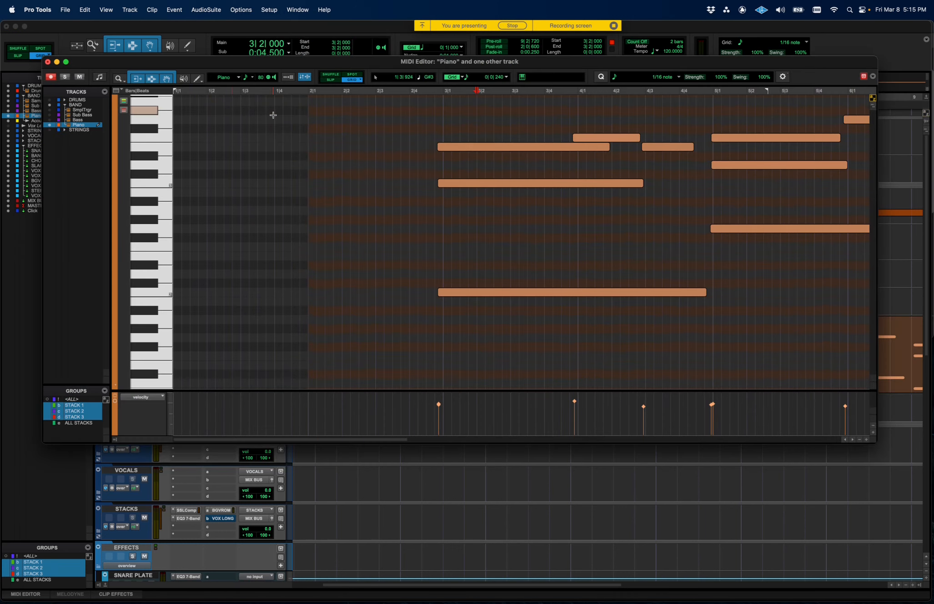
drag(405, 134, 452, 348)
scroll(423, 235, down, 3)
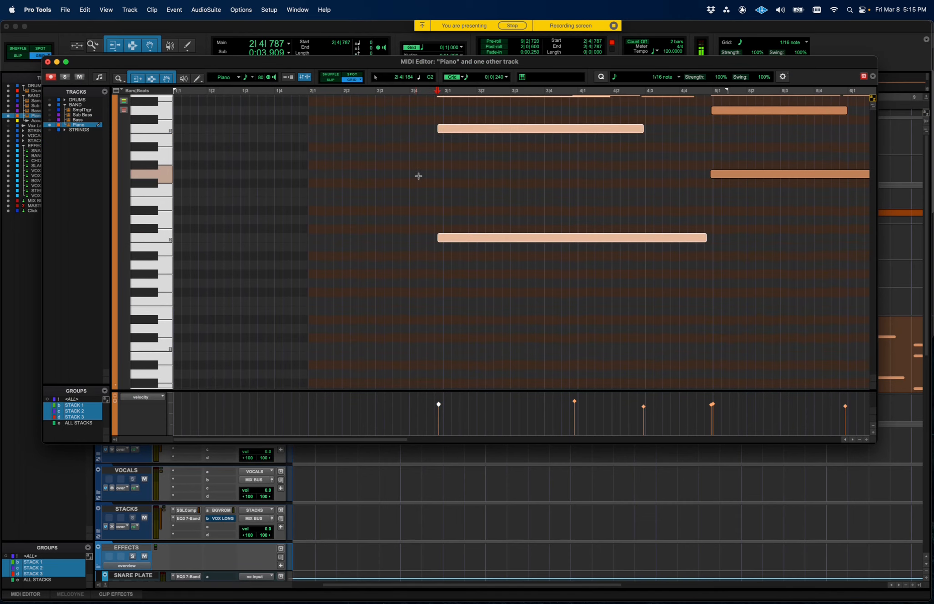
scroll(419, 176, up, 6)
scroll(419, 176, down, 2)
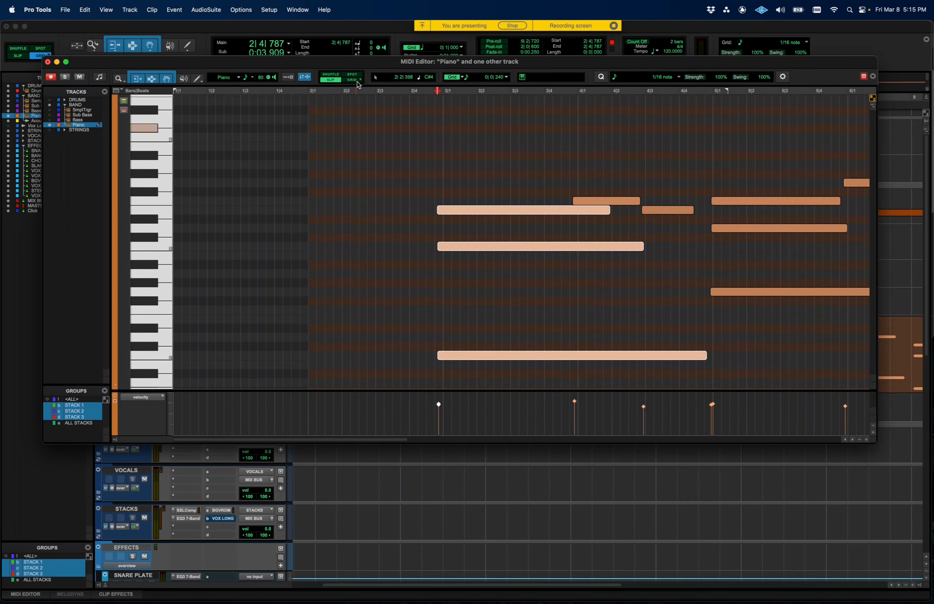
drag(438, 211, 444, 212)
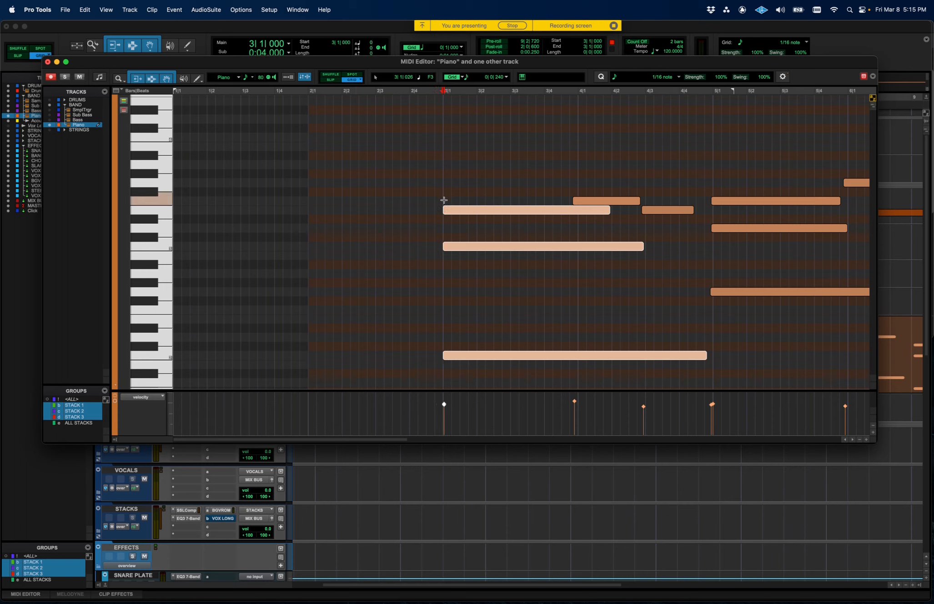
Play back the part, trim the starts of the second chord's three notes to bar 5, and close the MIDI Editor.
click(435, 152)
key(space)
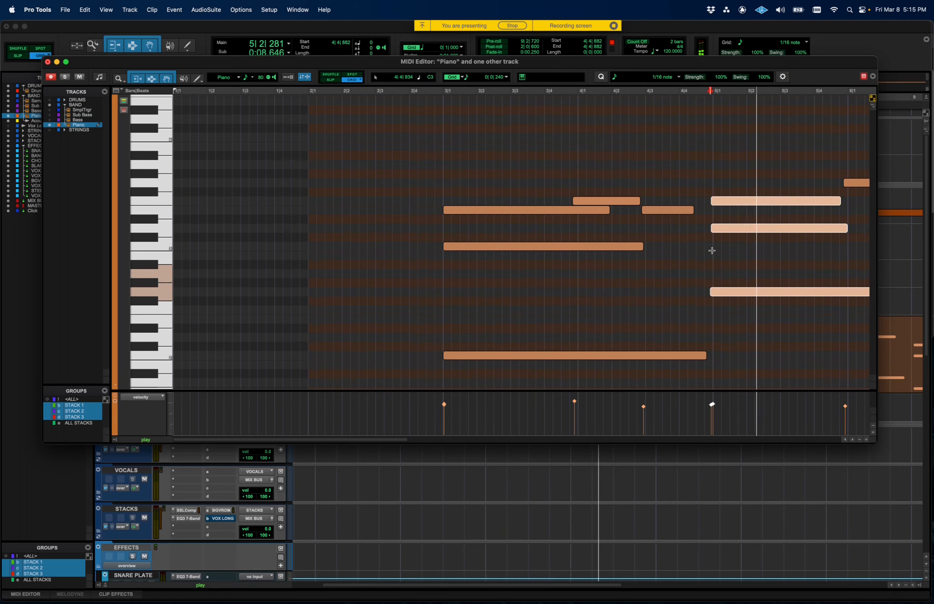
key(space)
click(691, 210)
drag(693, 184, 691, 335)
drag(675, 291, 678, 292)
click(634, 273)
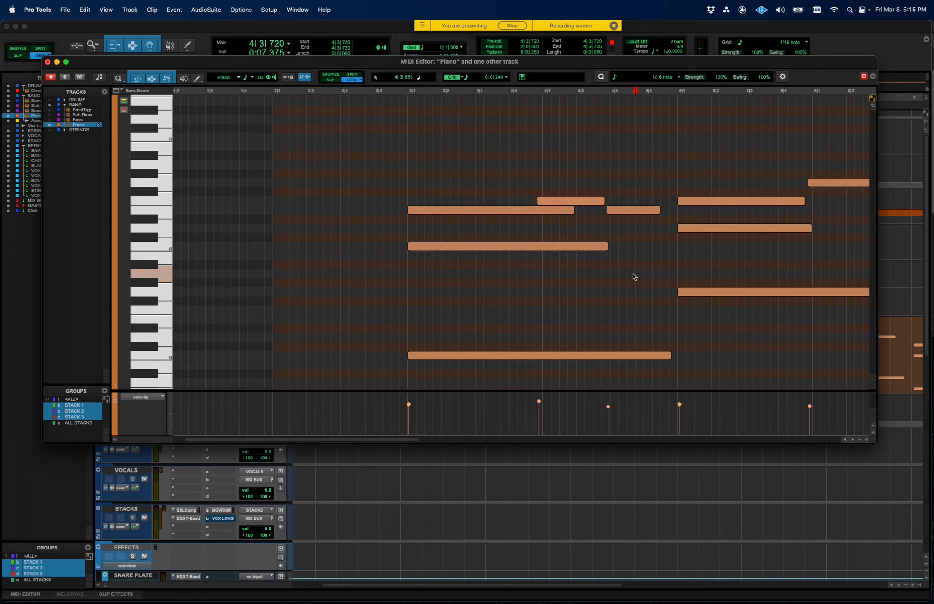
click(48, 62)
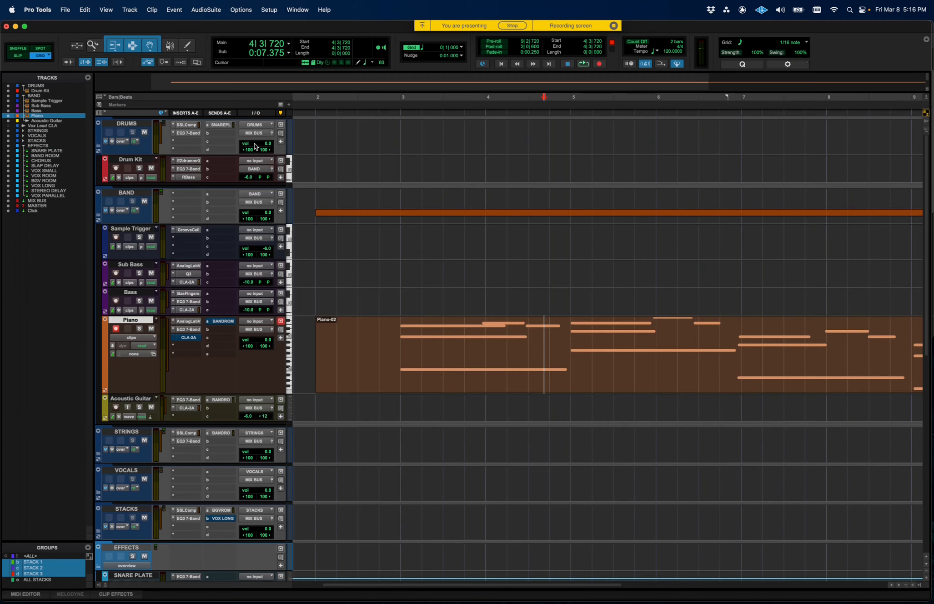
Switch the Piano track's view from clips to notes in the Edit window.
click(401, 328)
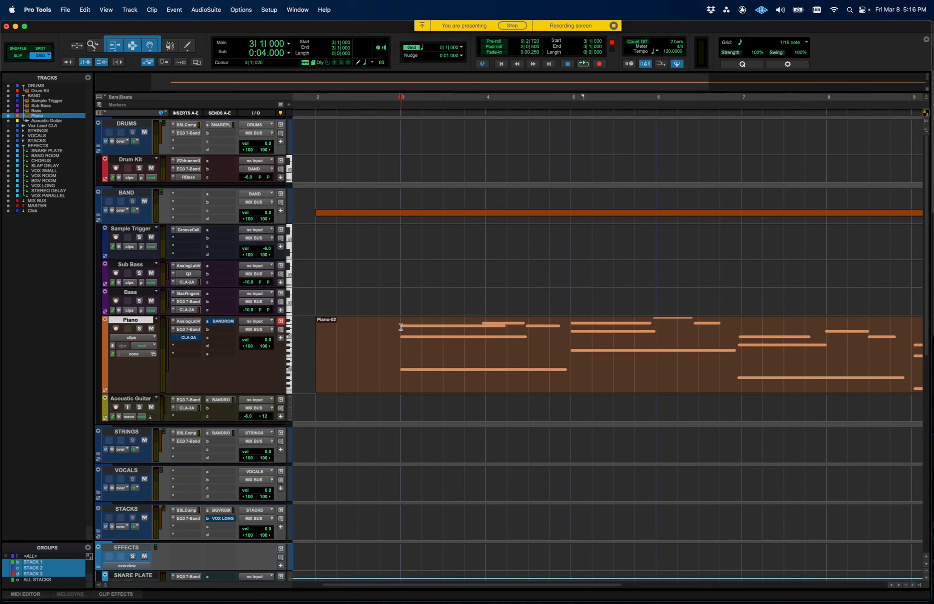
click(139, 339)
click(139, 339)
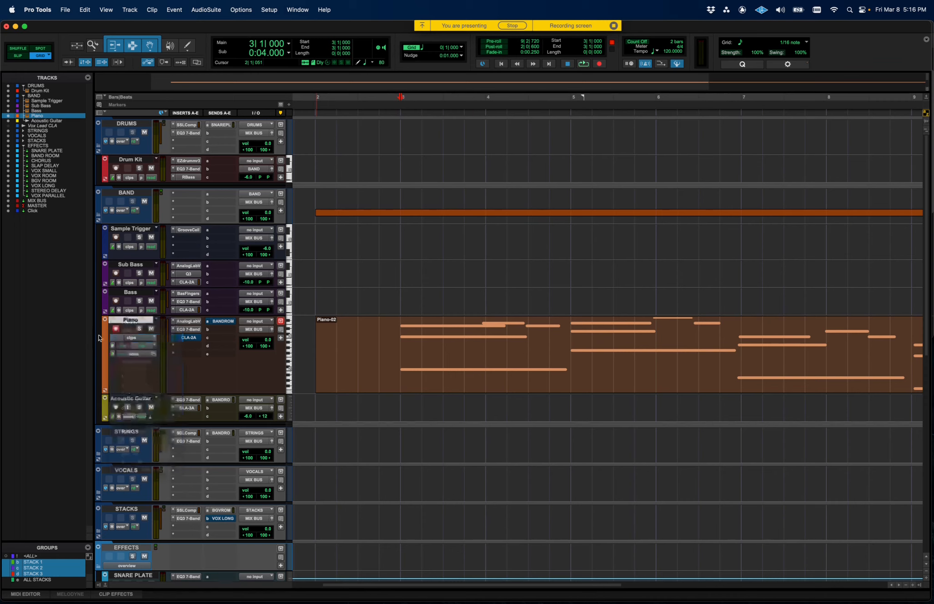
click(142, 339)
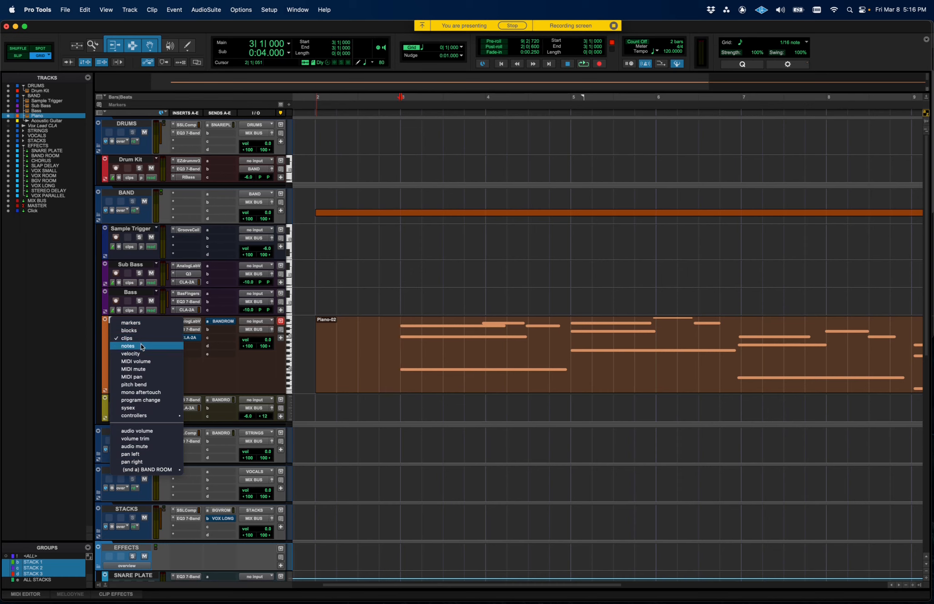
click(142, 346)
click(428, 335)
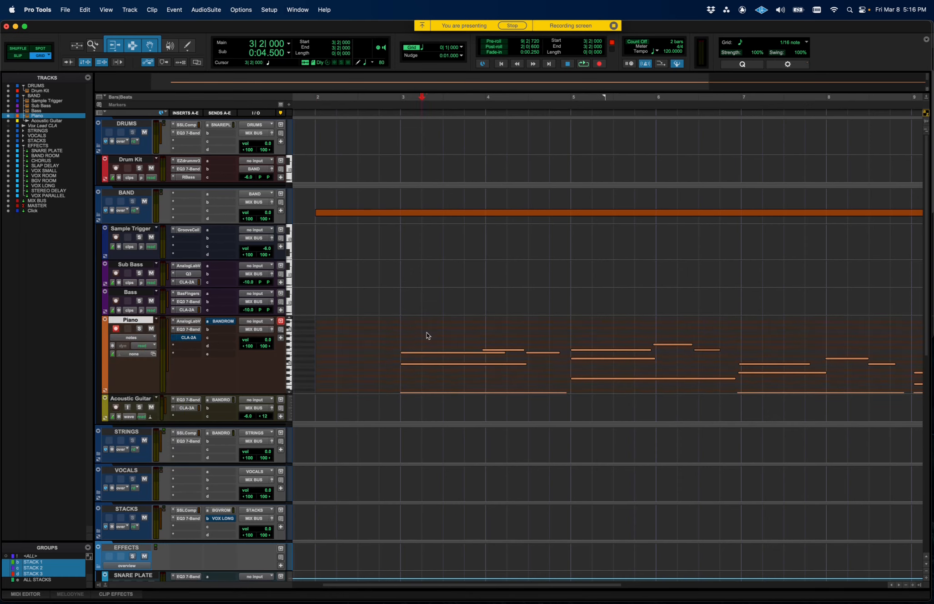
Select the opening chord's top note and increase the height of the Piano track.
key(super+bracketright)
click(583, 344)
drag(584, 349, 584, 357)
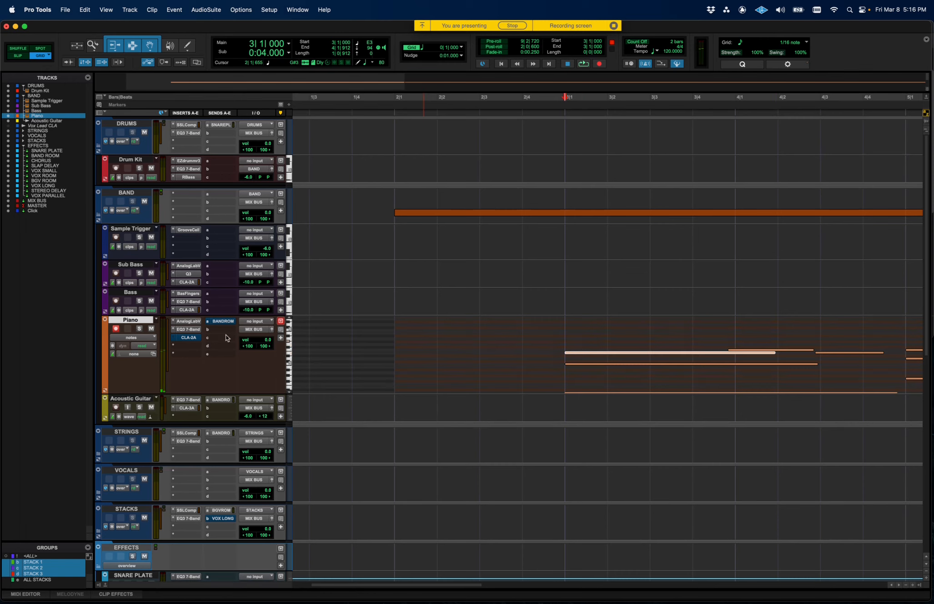
drag(130, 393, 128, 468)
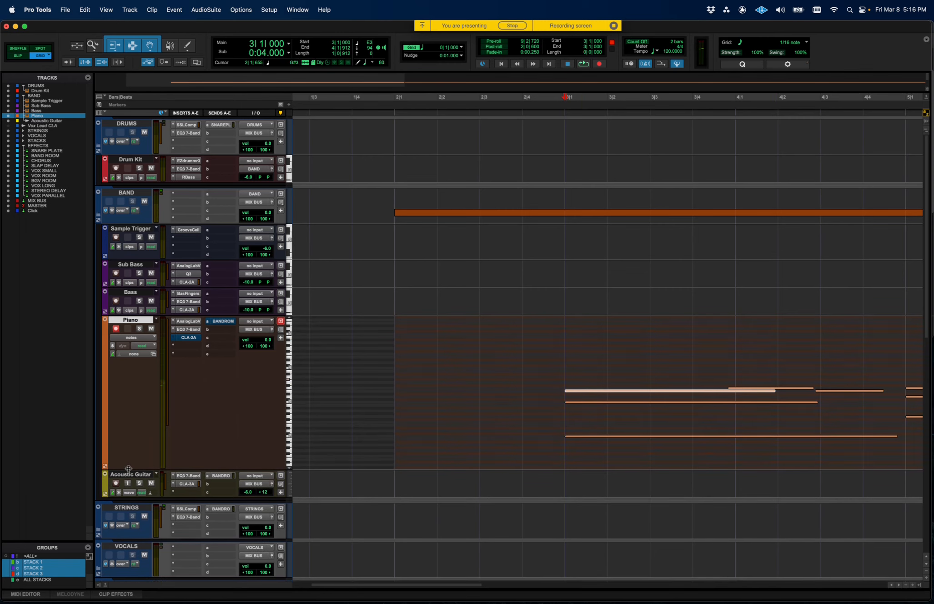
Select the opening chord's three notes in the Piano track and play back the part.
scroll(422, 408, right, 6)
drag(414, 356, 390, 448)
scroll(394, 448, down, 5)
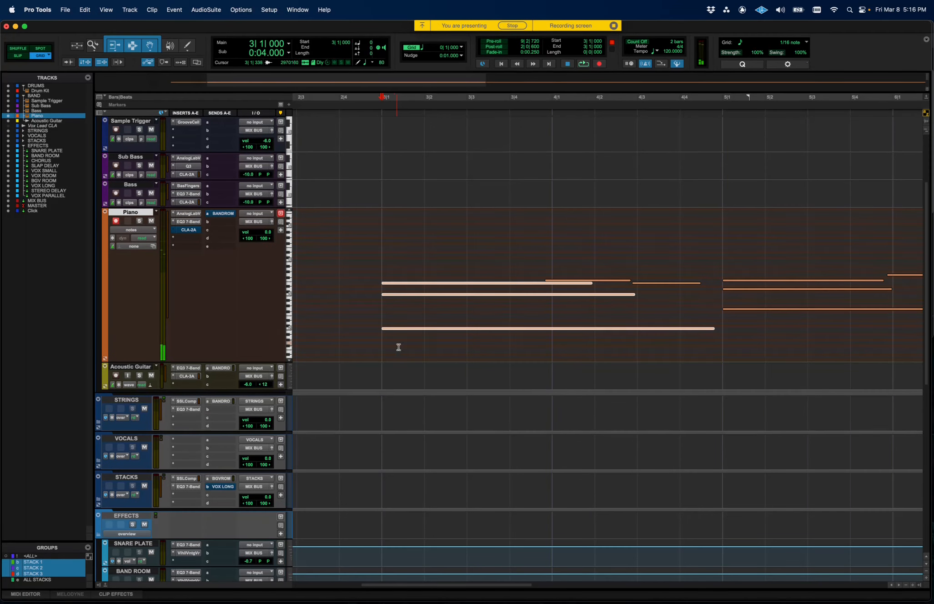
mouse_move(389, 286)
mouse_down()
mouse_move(496, 292)
mouse_move(388, 291)
mouse_up()
key(space)
click(357, 240)
drag(359, 242, 413, 345)
click(509, 296)
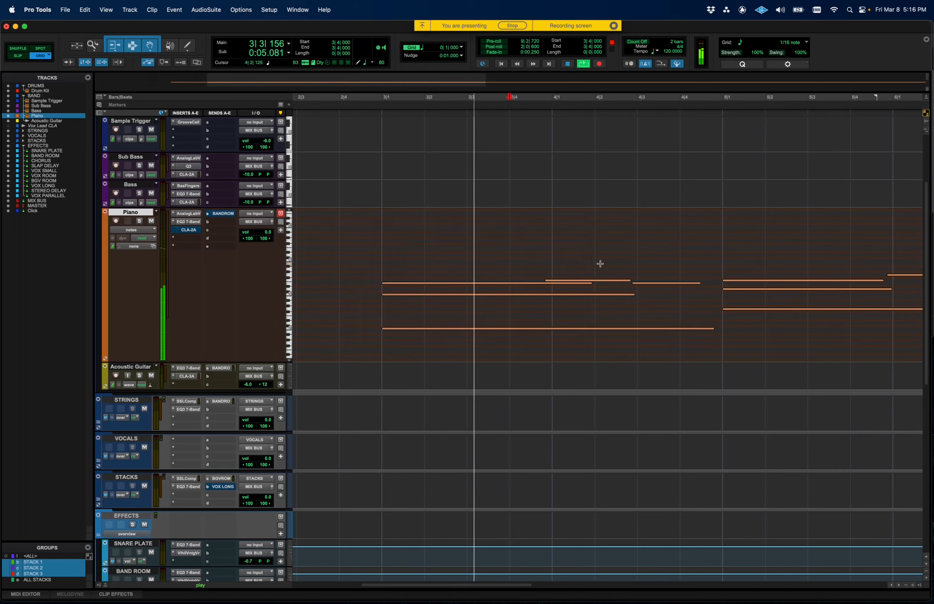
Trim the start of the F3 note to 4|1|000 and of the following E3 note to 4|3|000, and play from bar 3.
click(550, 280)
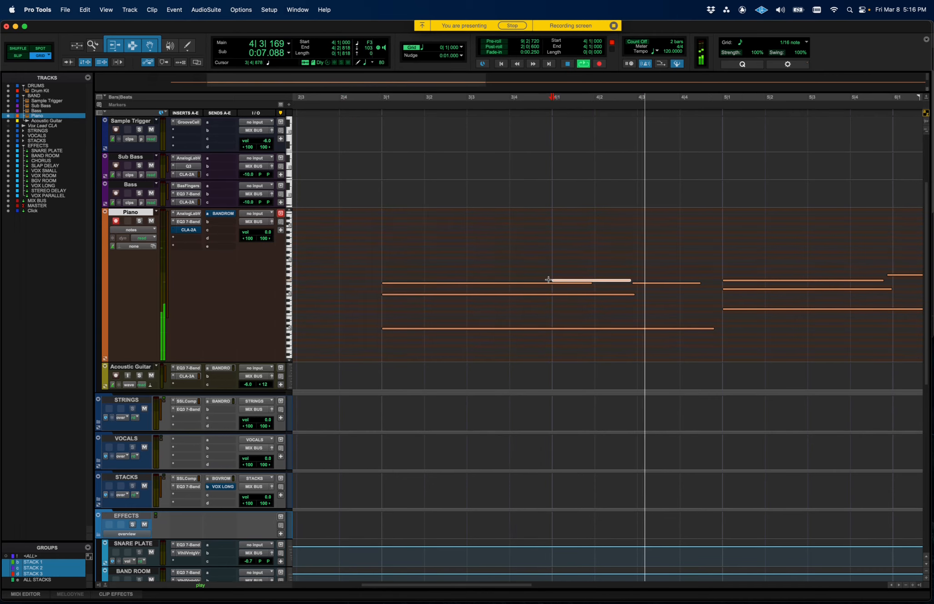
click(636, 283)
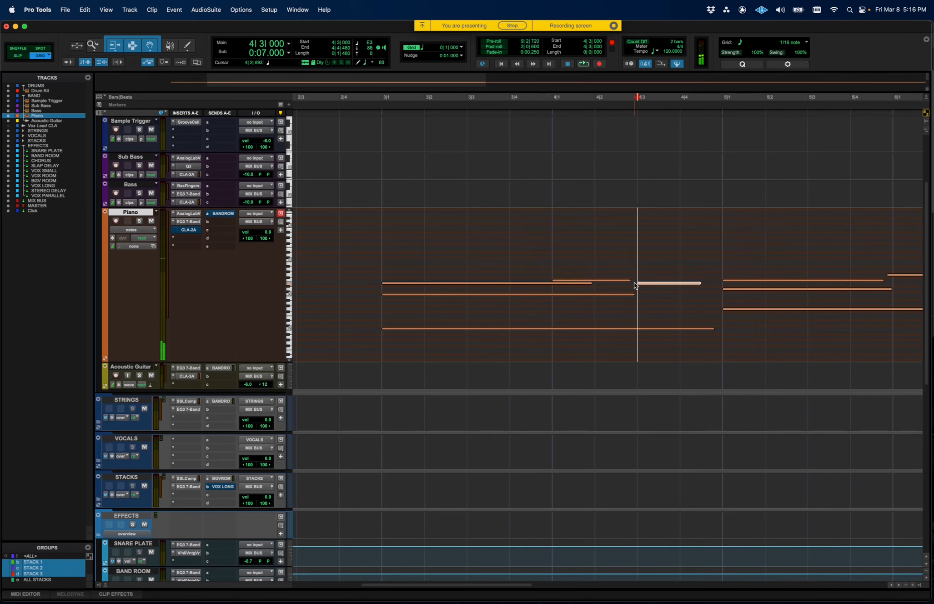
click(393, 237)
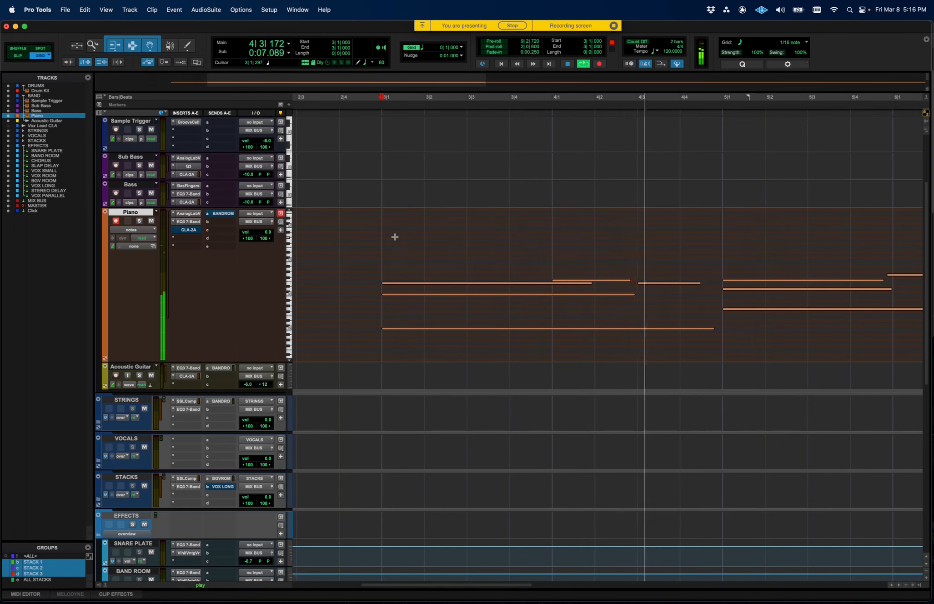
key(space)
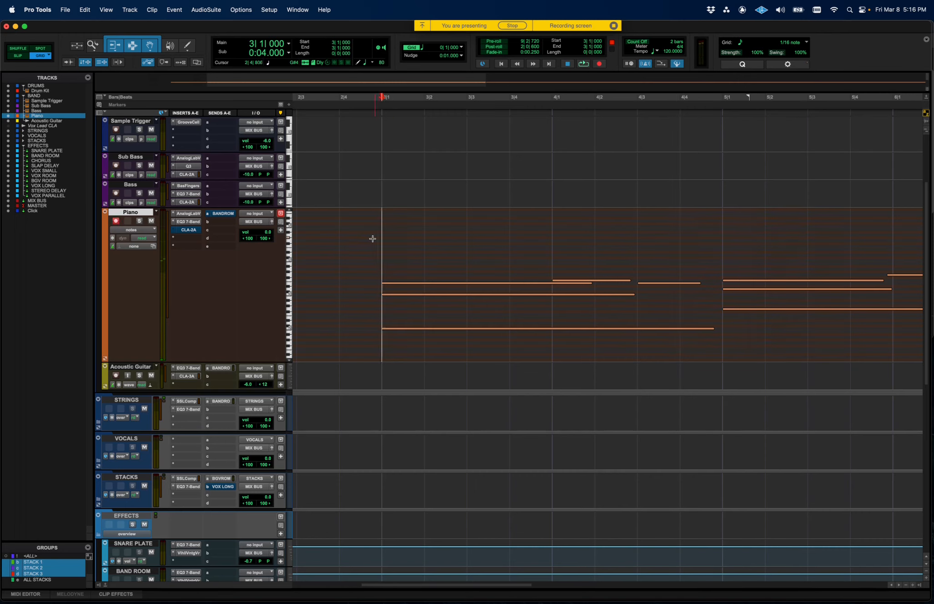
Switch the Piano track back to clips view and open its clip in the MIDI Editor.
click(135, 230)
click(127, 213)
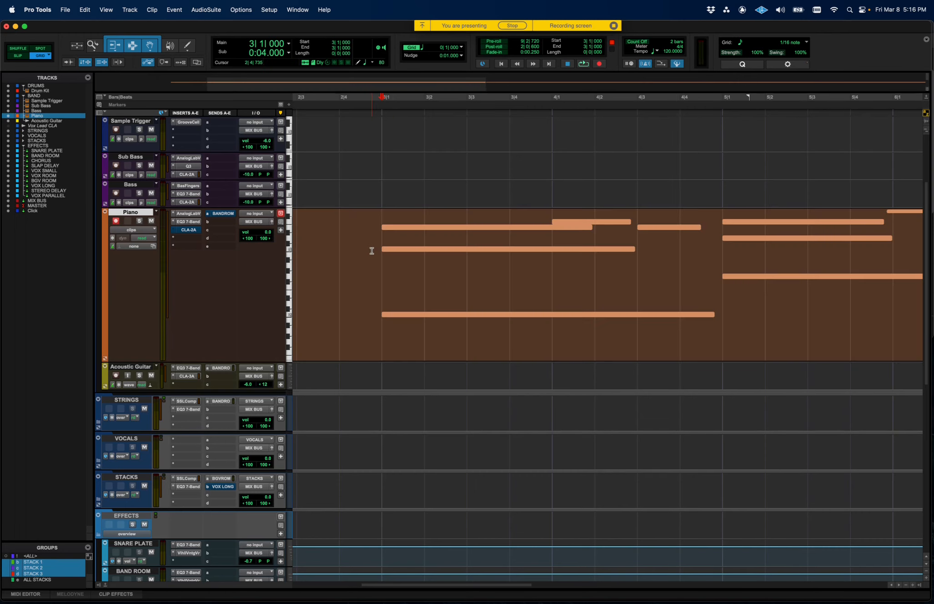
click(394, 326)
double_click(397, 328)
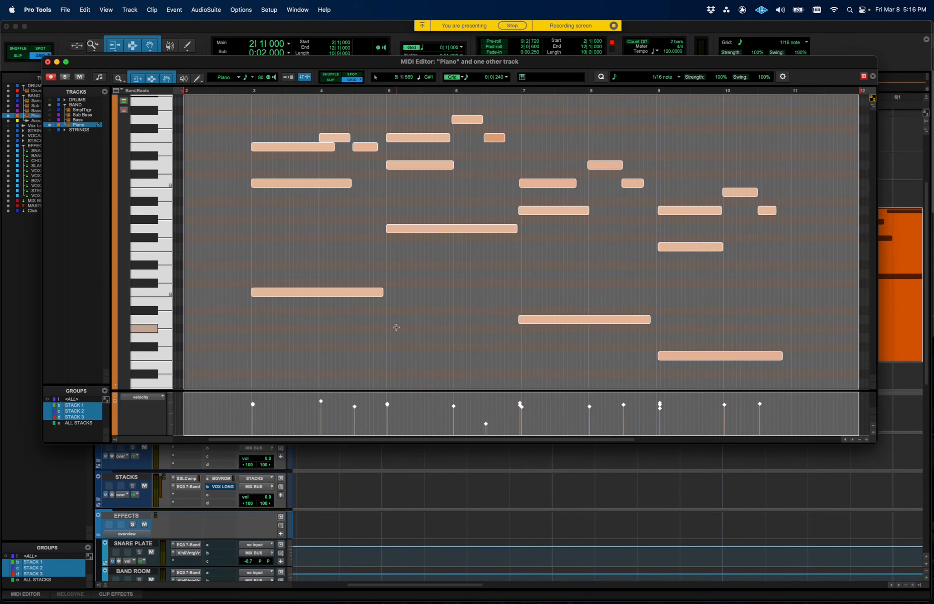
Undo the manual start trims on the first two chords and the two short notes between them.
click(244, 148)
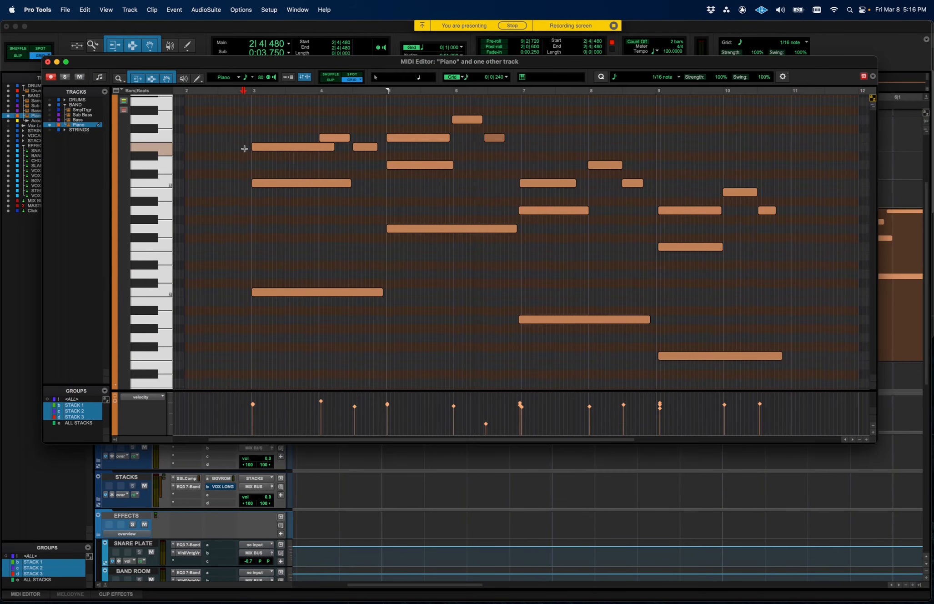
click(272, 123)
scroll(271, 123, up, 3)
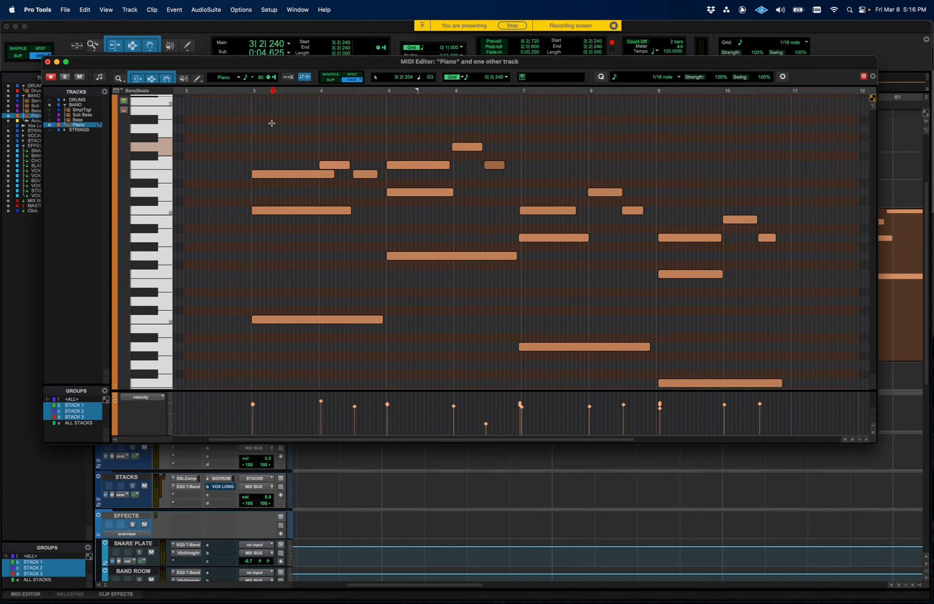
key(super+z)
key(t)
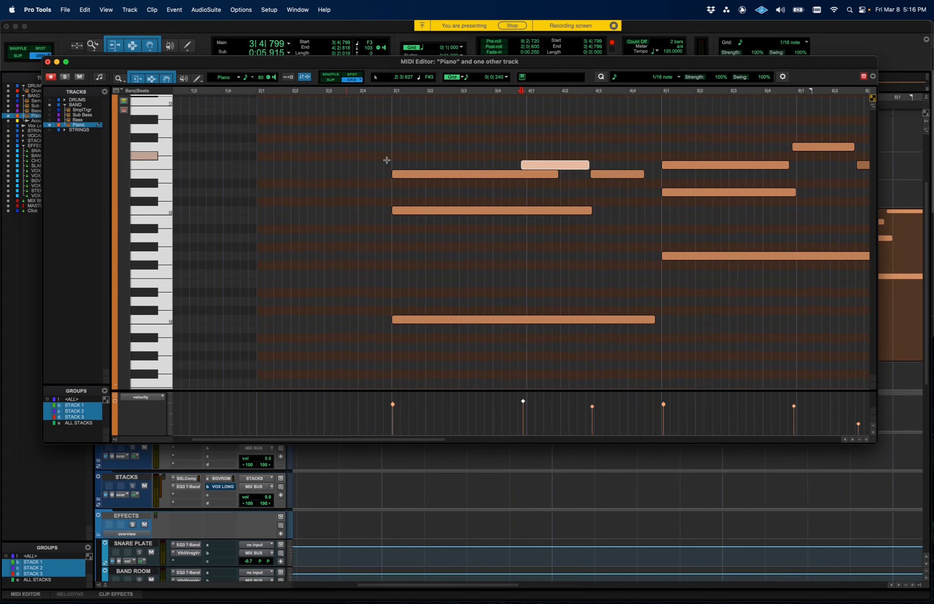
key(super+z)
key(super+z)
key(super+z)
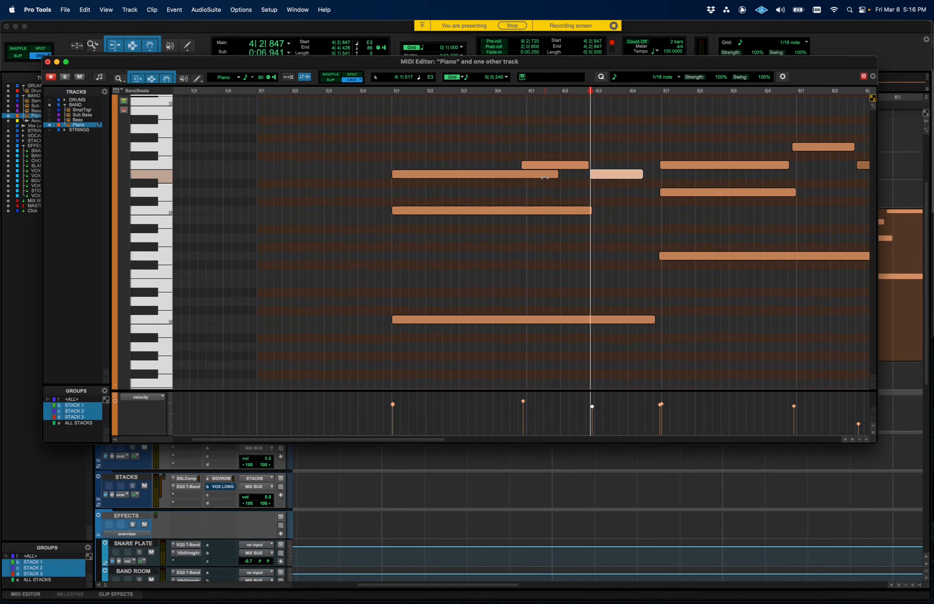
key(super+z)
key(r)
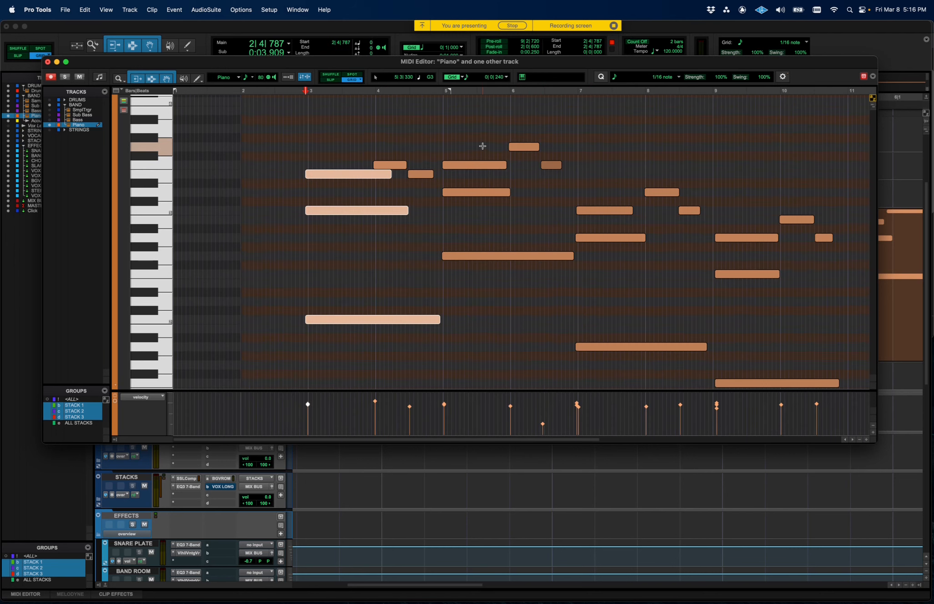
Select all Piano notes in the MIDI Editor, view the Quantize settings window and close it.
click(477, 132)
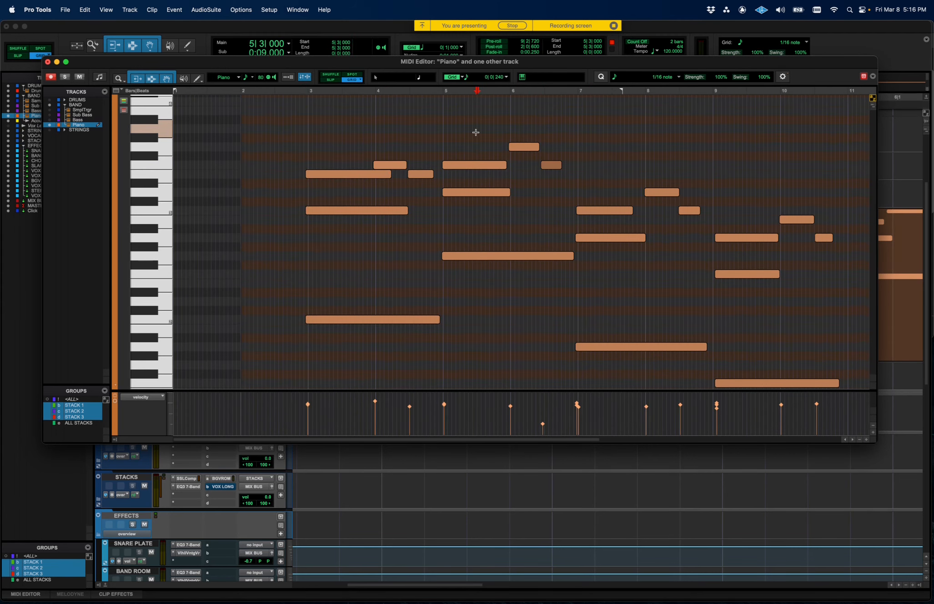
key(super+a)
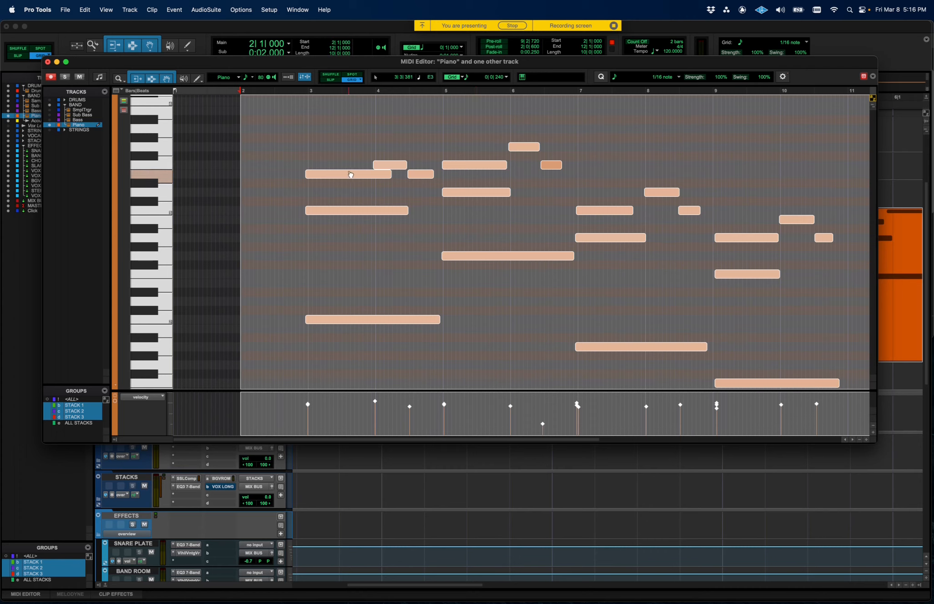
key(alt+0)
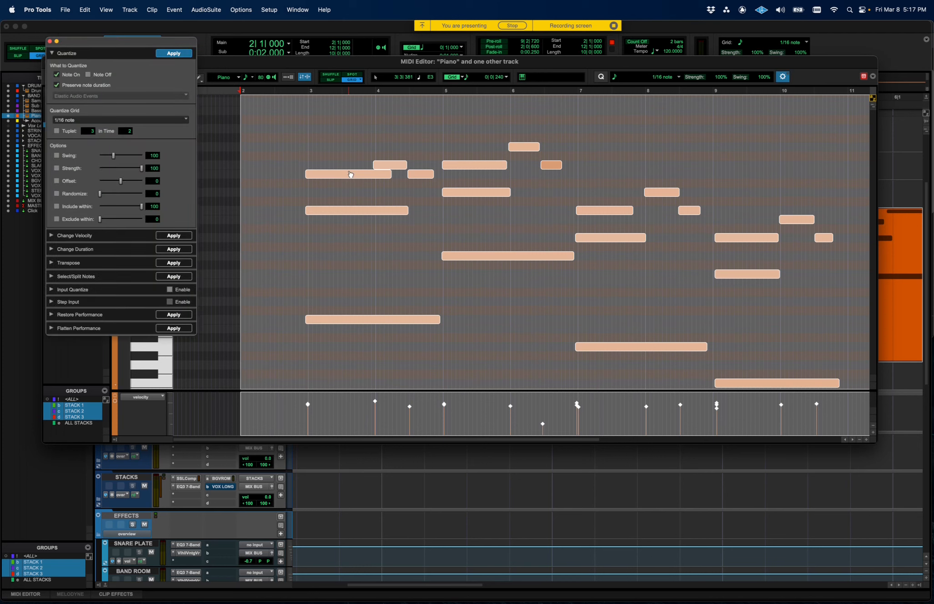
drag(101, 43, 192, 84)
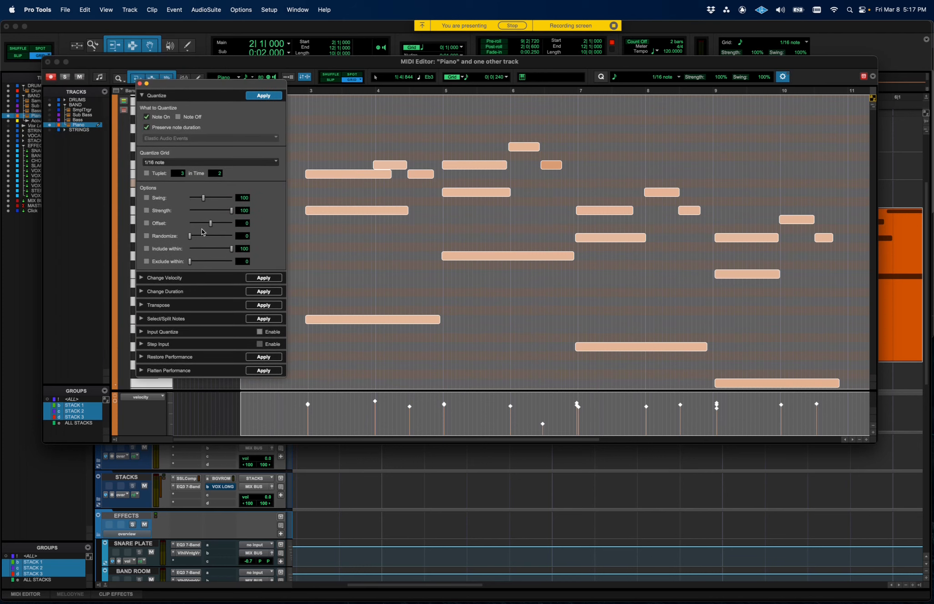
click(140, 84)
Quantize the Piano notes to the 1/16-note grid from the Edit window and reopen the clip in the MIDI Editor.
drag(619, 62, 625, 129)
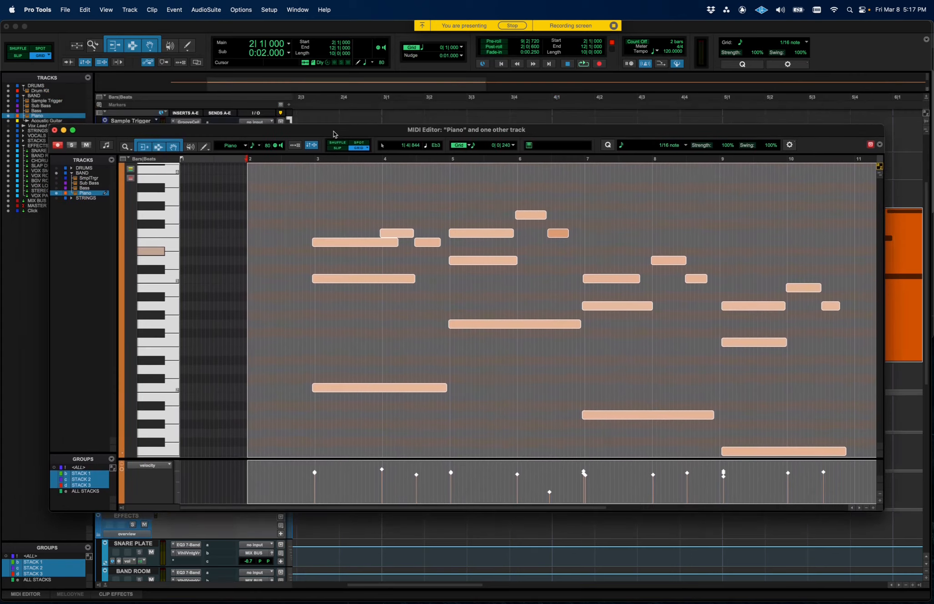
click(744, 67)
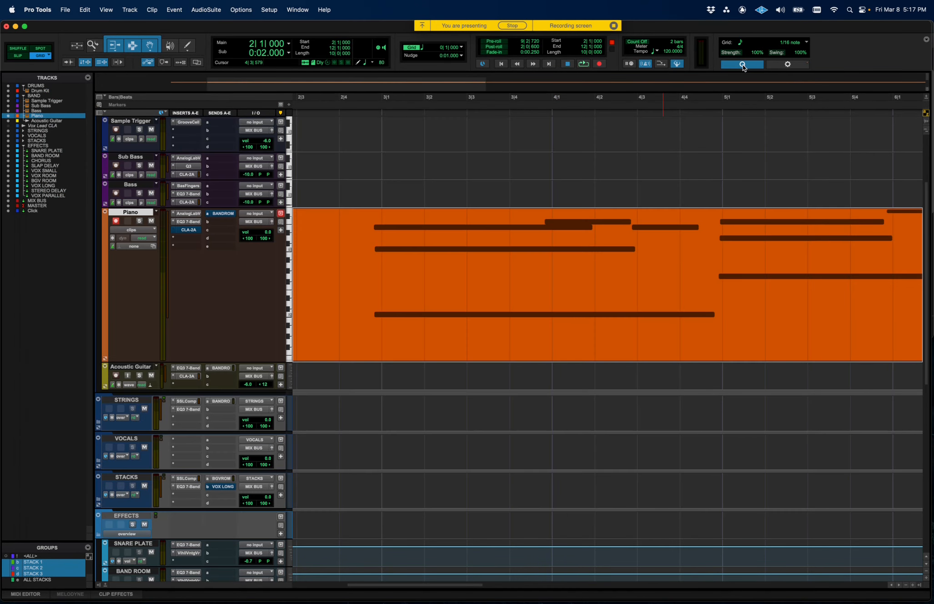
double_click(395, 321)
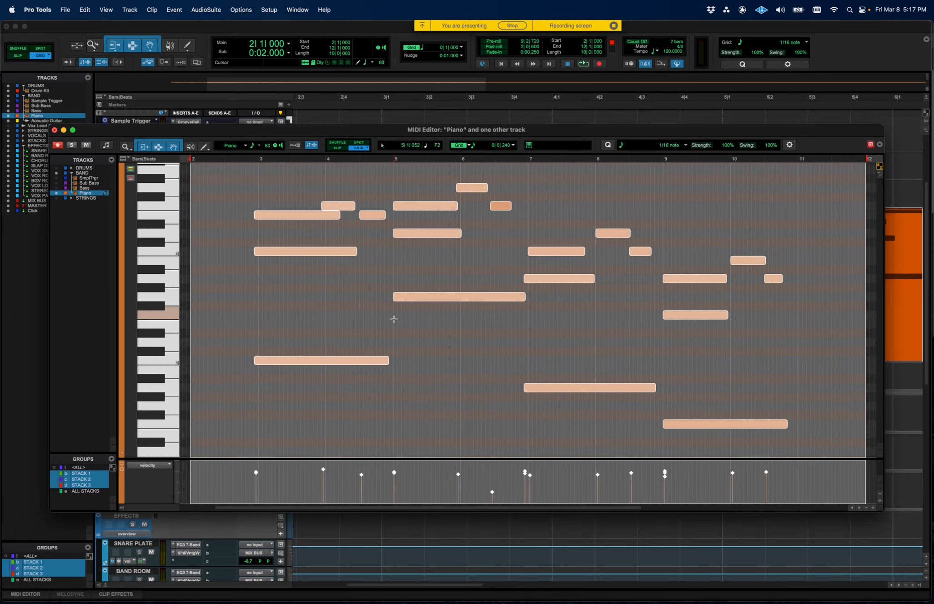
Open the Quantize settings window from the Edit window for the selected Piano clip.
click(789, 64)
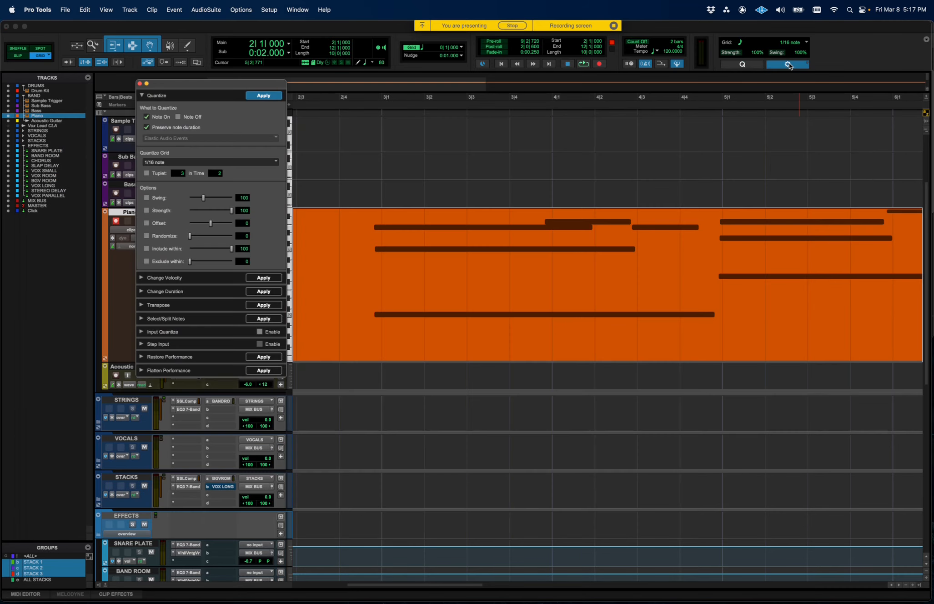
double_click(464, 326)
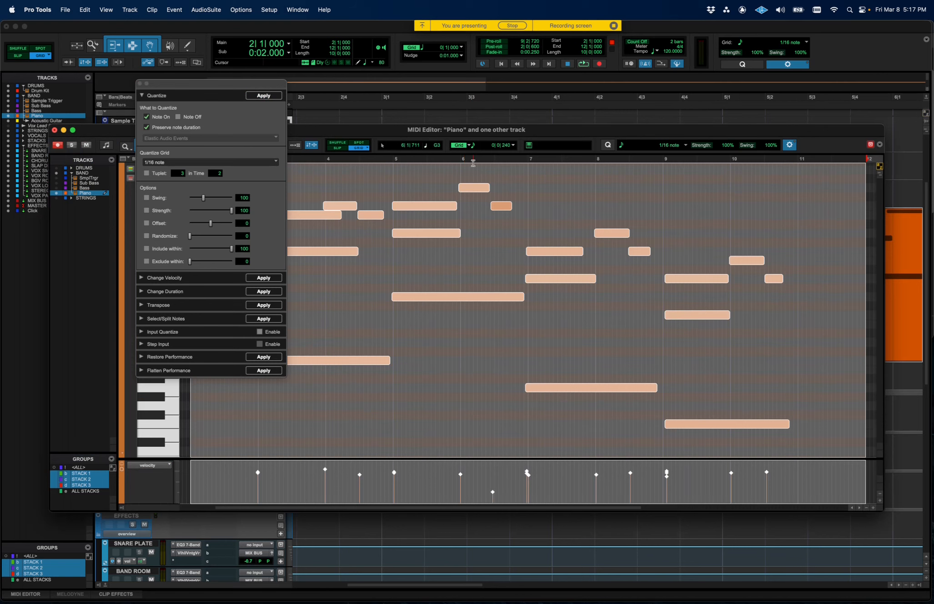
click(791, 66)
click(792, 66)
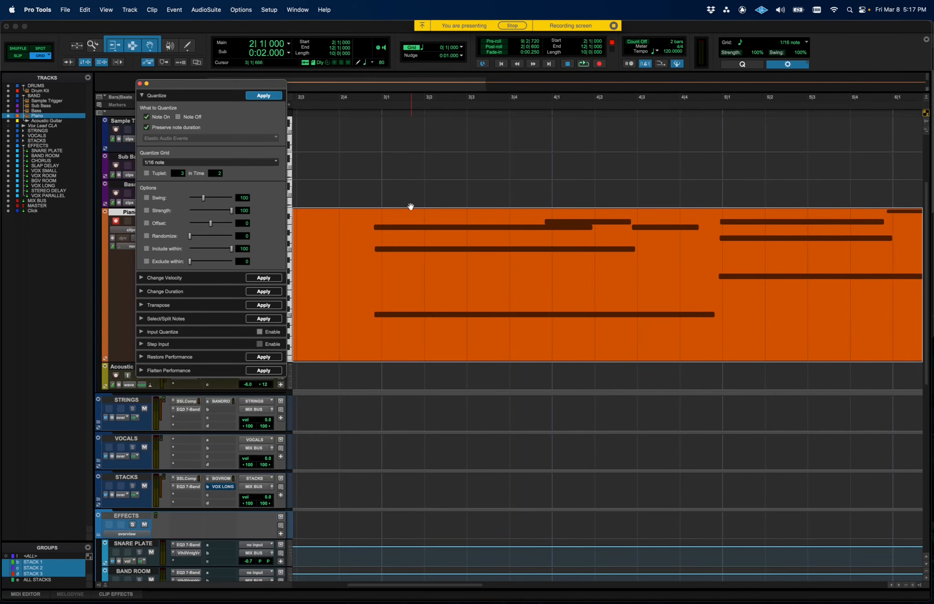
Reopen the Piano clip in the MIDI Editor and move and enlarge the editor window beside the Quantize settings.
click(399, 182)
double_click(382, 318)
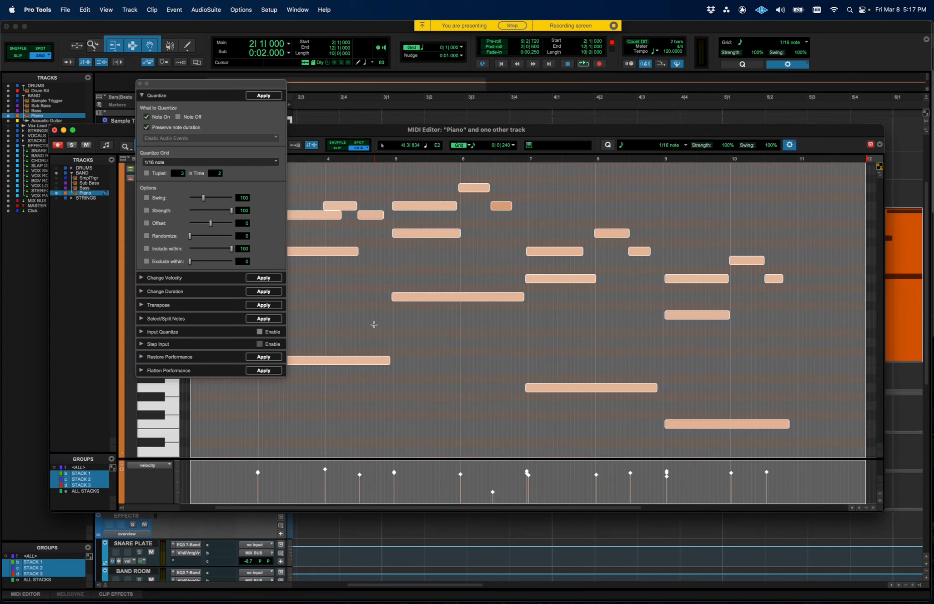
drag(404, 132, 425, 34)
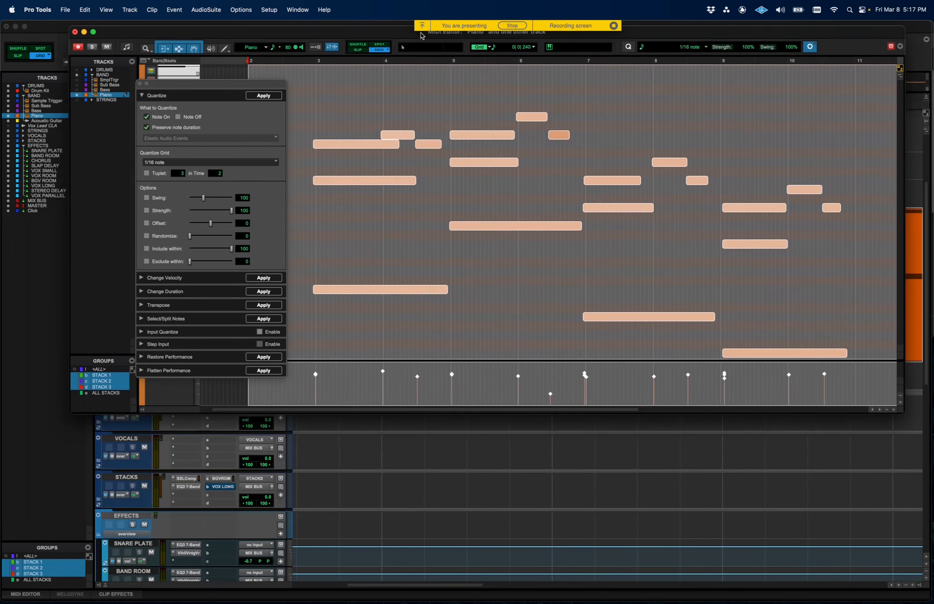
drag(903, 412, 931, 508)
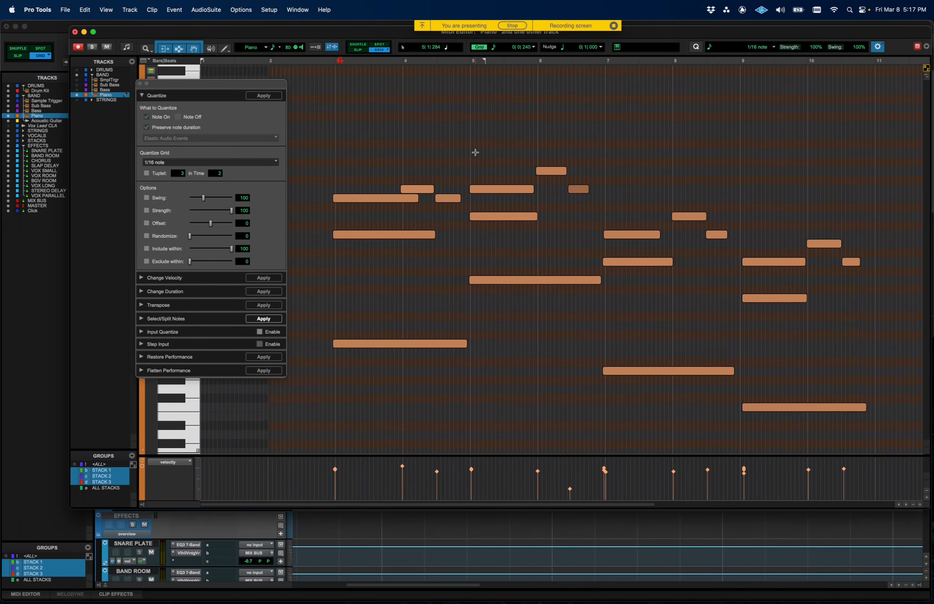
With all Piano notes selected, set the Quantize grid to 1/8 note.
key(t)
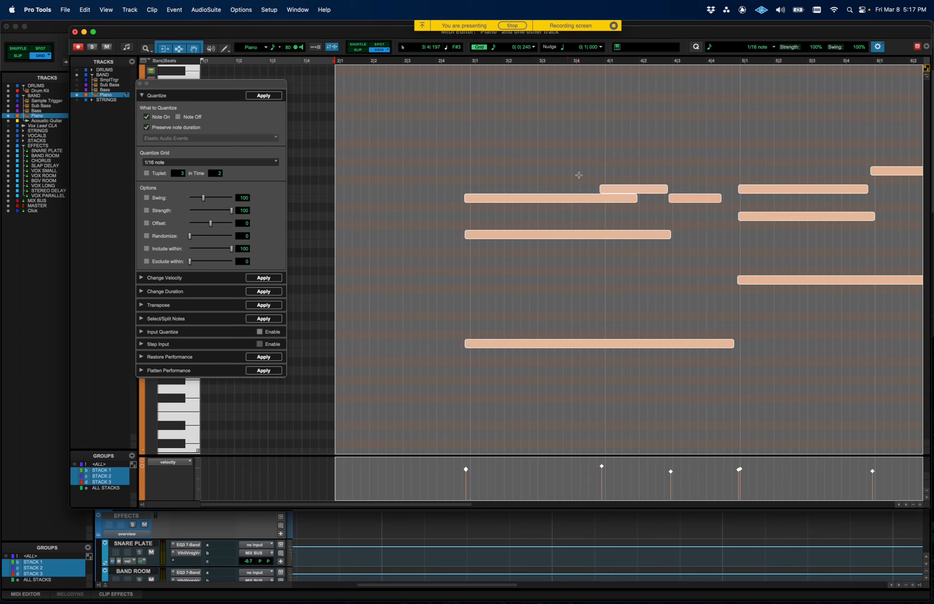
click(173, 164)
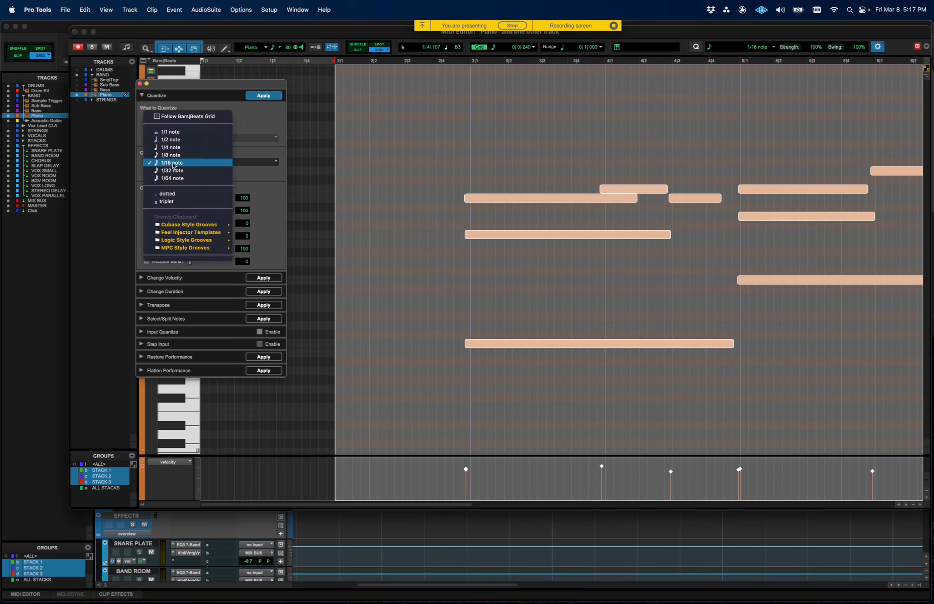
click(263, 165)
click(249, 163)
click(189, 155)
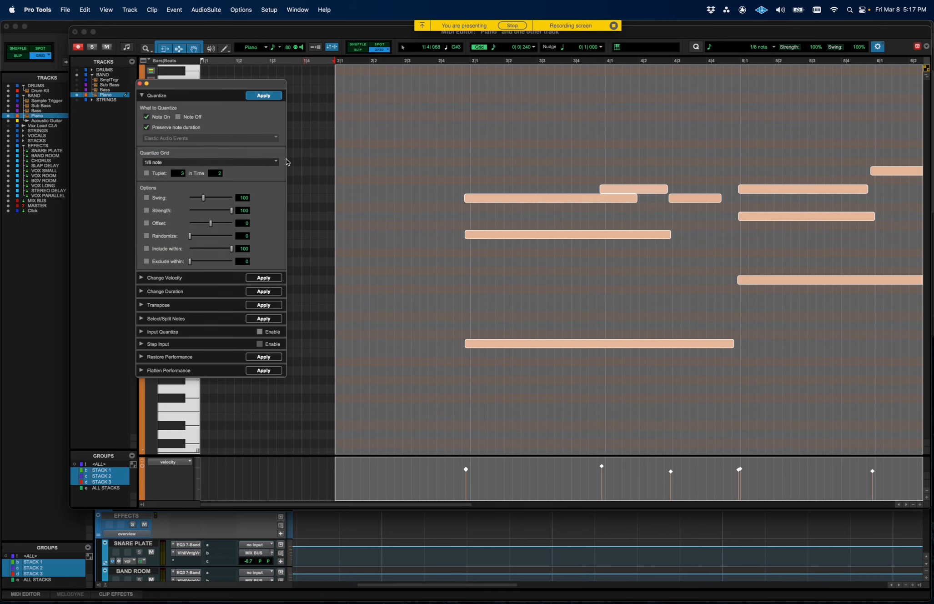
Set the Quantize grid to 1/4 note.
click(232, 161)
click(213, 156)
click(202, 165)
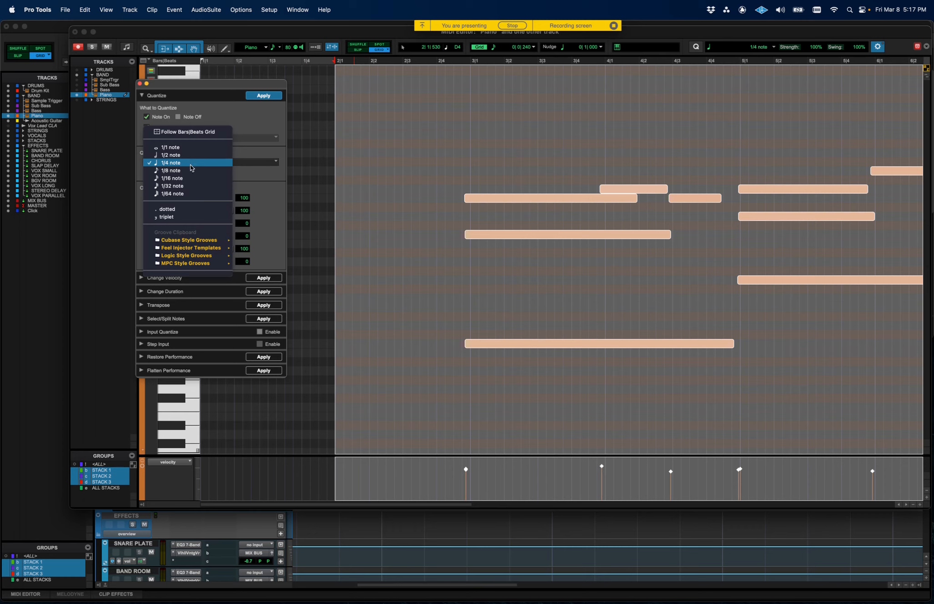
click(270, 162)
click(262, 162)
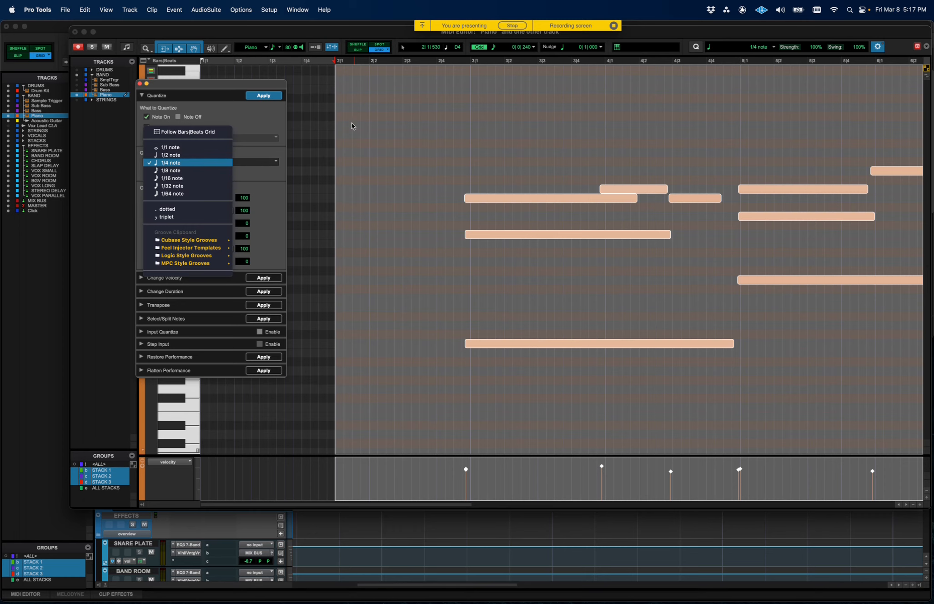
Set the MIDI Editor's grid value to 1/4 note.
click(616, 64)
scroll(587, 68, up, 5)
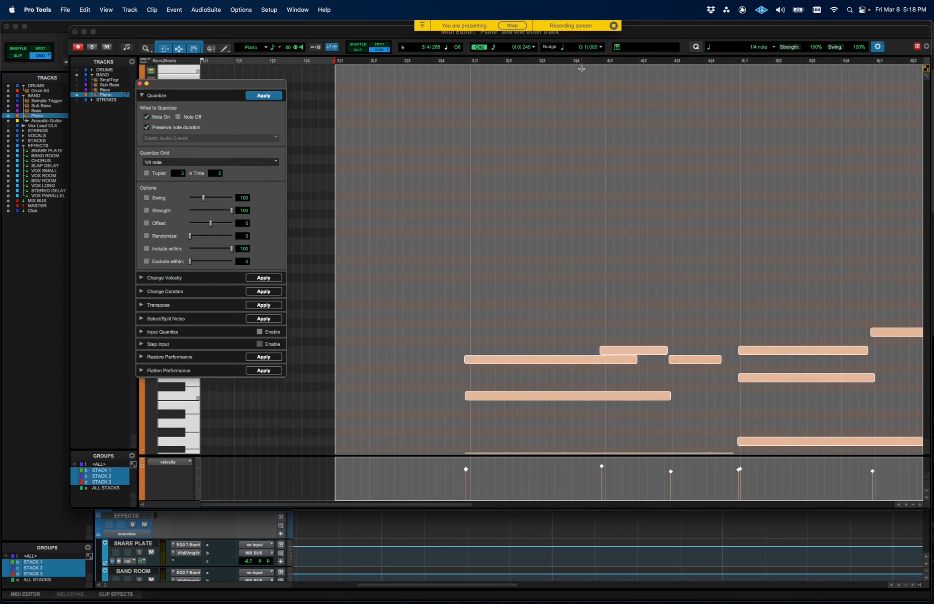
scroll(582, 68, down, 3)
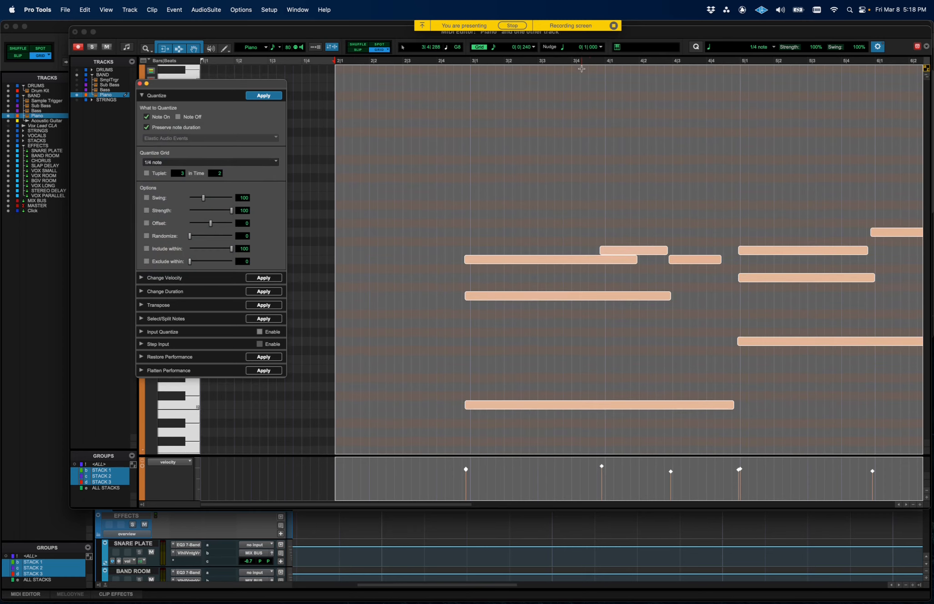
click(513, 49)
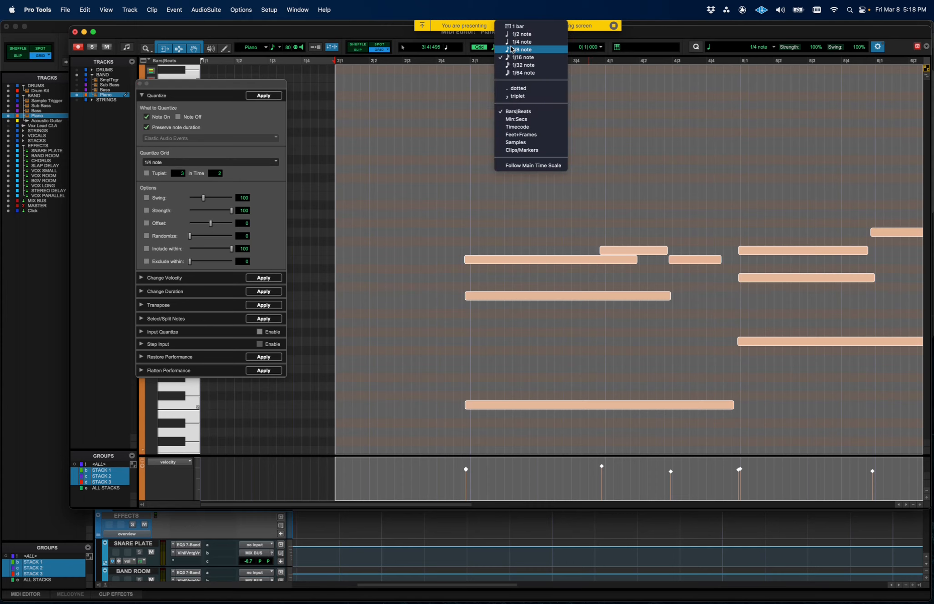
click(530, 42)
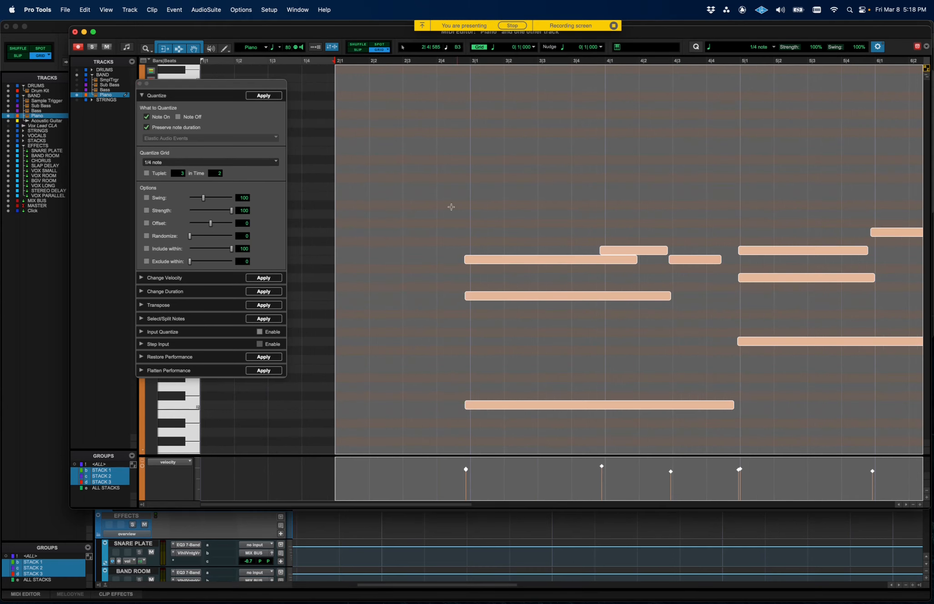
With all Piano notes selected, set both the MIDI Editor's grid value and the Quantize grid to 1/8 note.
key(r)
drag(339, 216, 389, 226)
key(super+a)
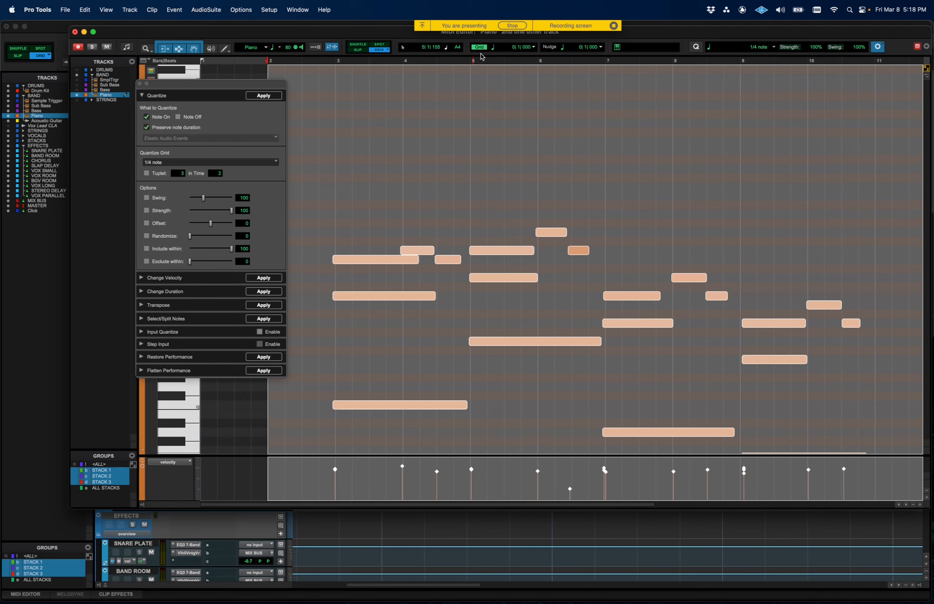
click(494, 47)
click(506, 56)
click(180, 163)
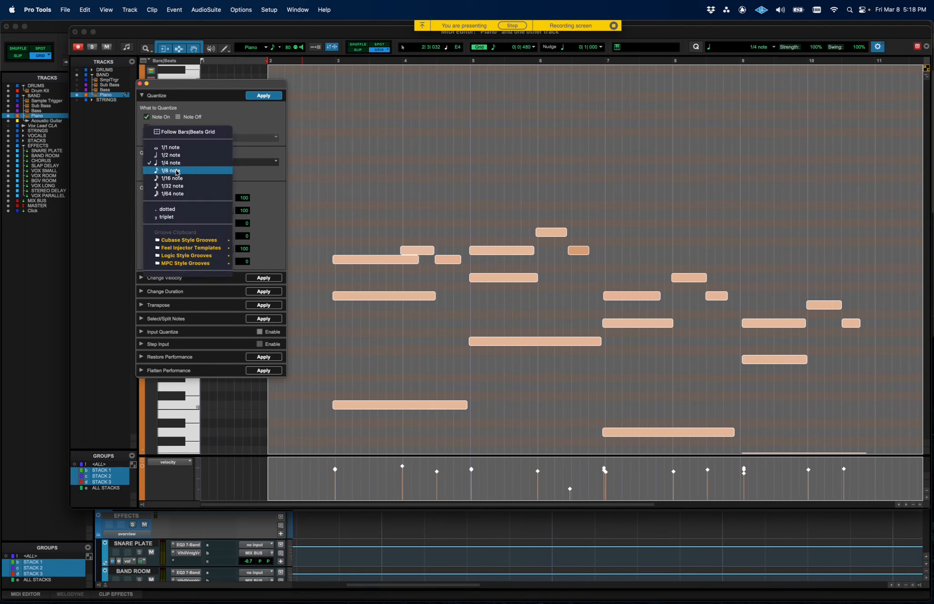
click(177, 171)
Reselect all the Piano notes in the MIDI Editor.
click(342, 226)
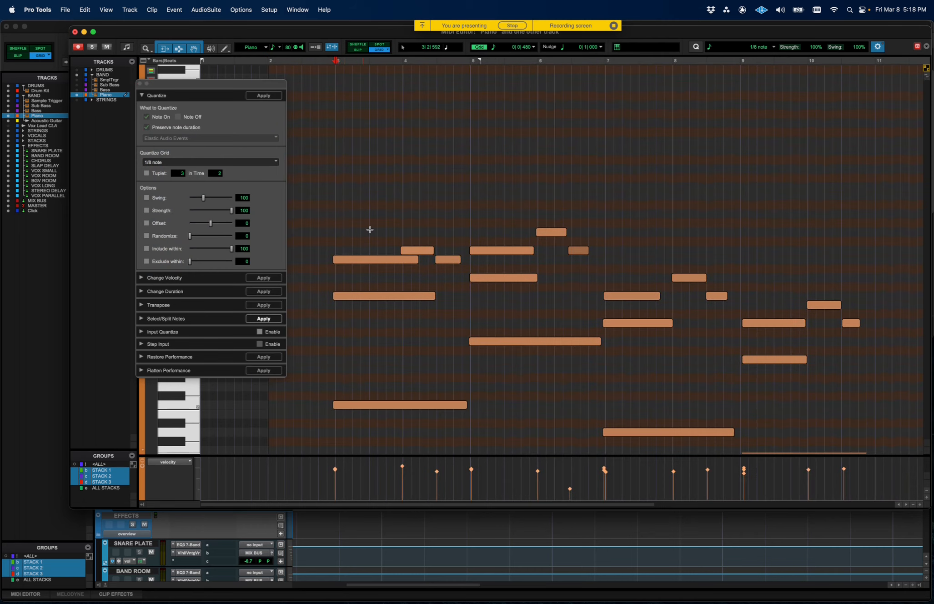
key(super+bracketright)
key(super+bracketleft)
key(super+a)
key(super+bracketright)
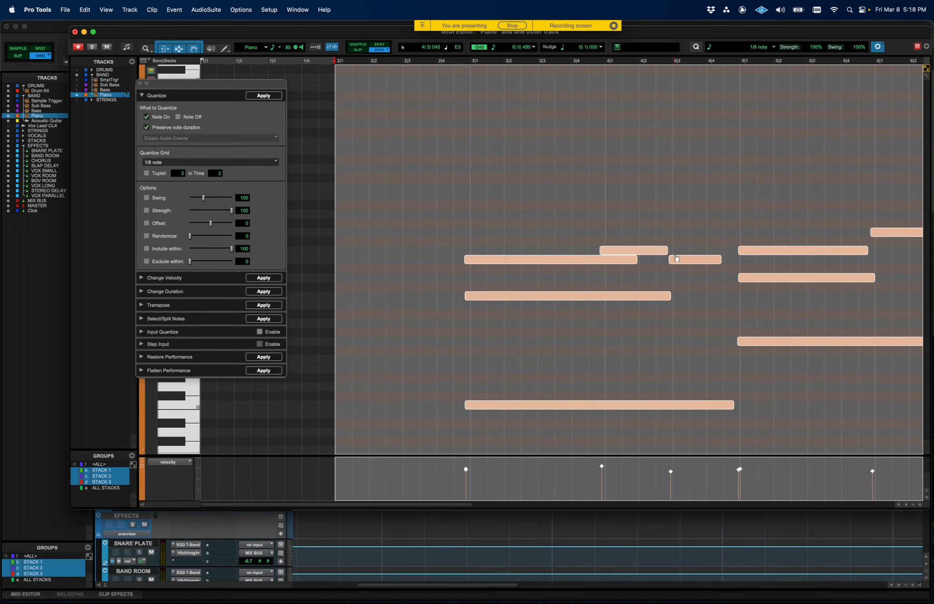
Examine how the Piano note starts line up with the 1/8-note grid across the whole clip.
key(super+bracketleft)
key(super+bracketright)
key(super+bracketleft)
scroll(516, 209, down, 3)
scroll(516, 210, right, 1)
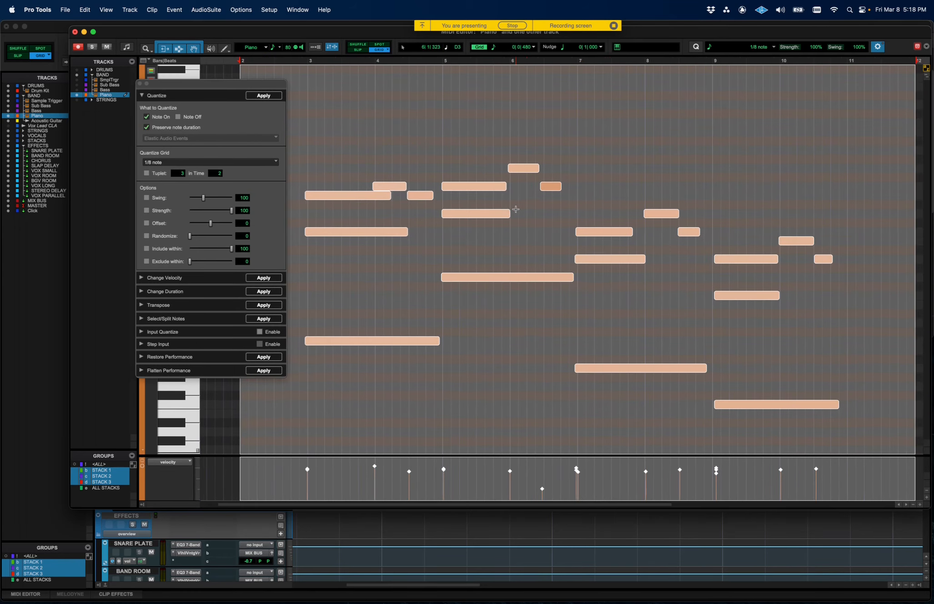
scroll(516, 209, up, 2)
scroll(516, 209, down, 1)
scroll(516, 209, down, 2)
scroll(516, 210, left, 1)
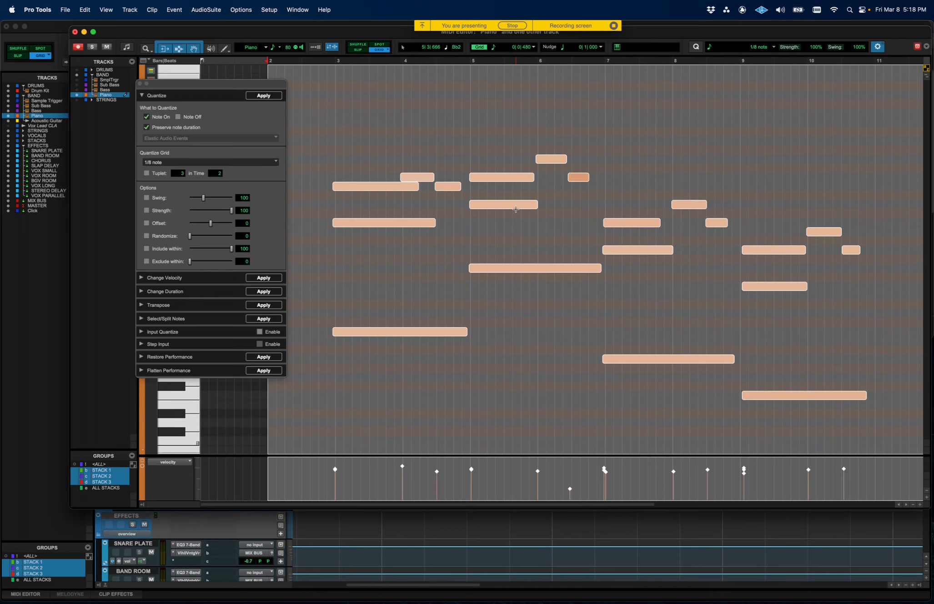
key(super+bracketright)
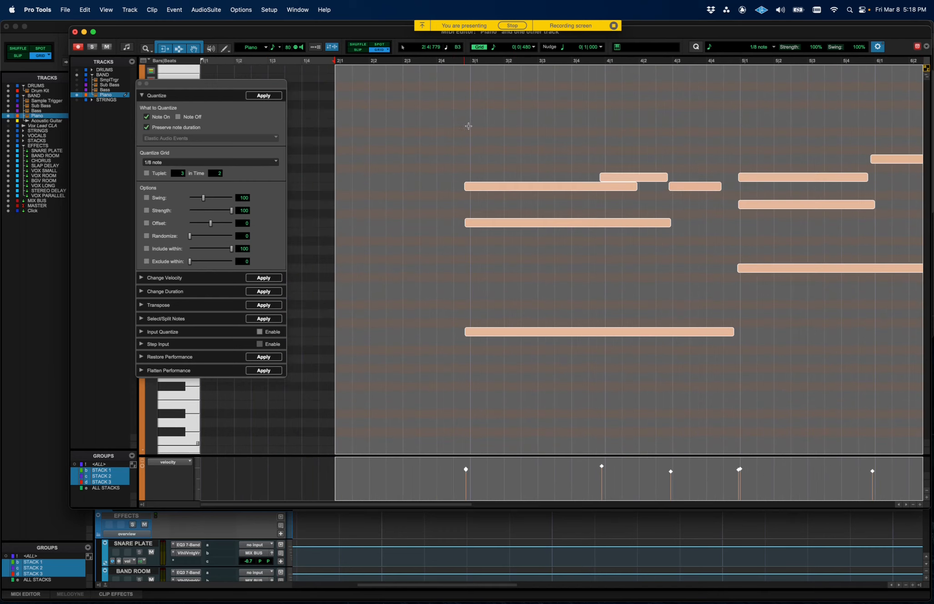
key(super+bracketleft)
key(super+bracketright)
key(super+bracketleft)
scroll(563, 153, down, 1)
scroll(564, 153, right, 1)
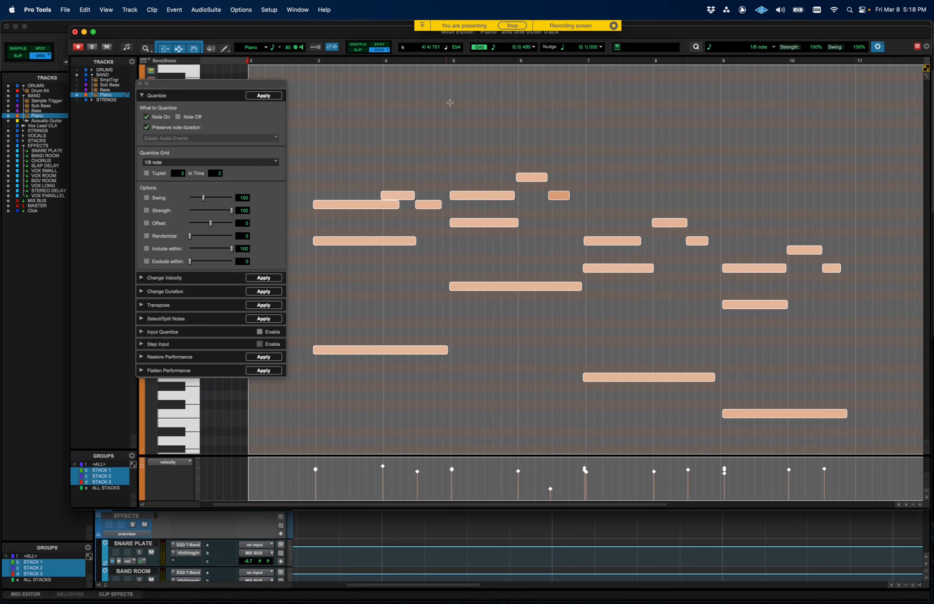
click(499, 50)
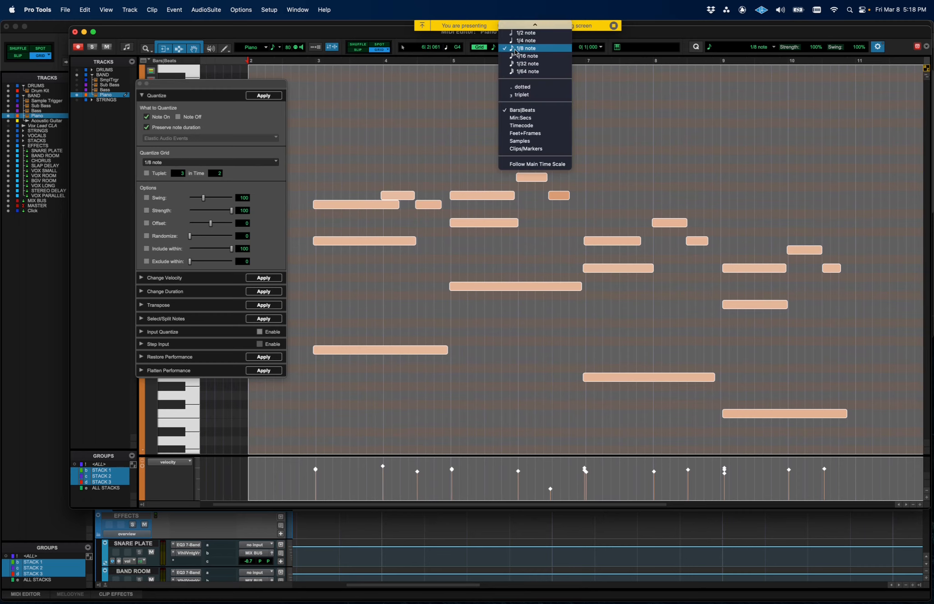
click(362, 139)
click(315, 160)
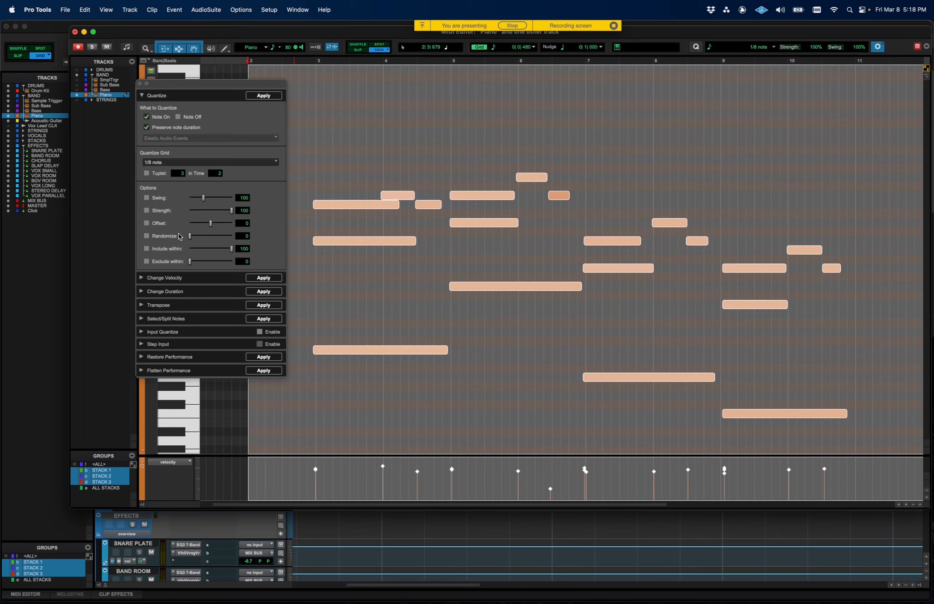
Quantize the selected Piano notes to the 1/8-note grid with the Strength option enabled at 80%.
click(147, 210)
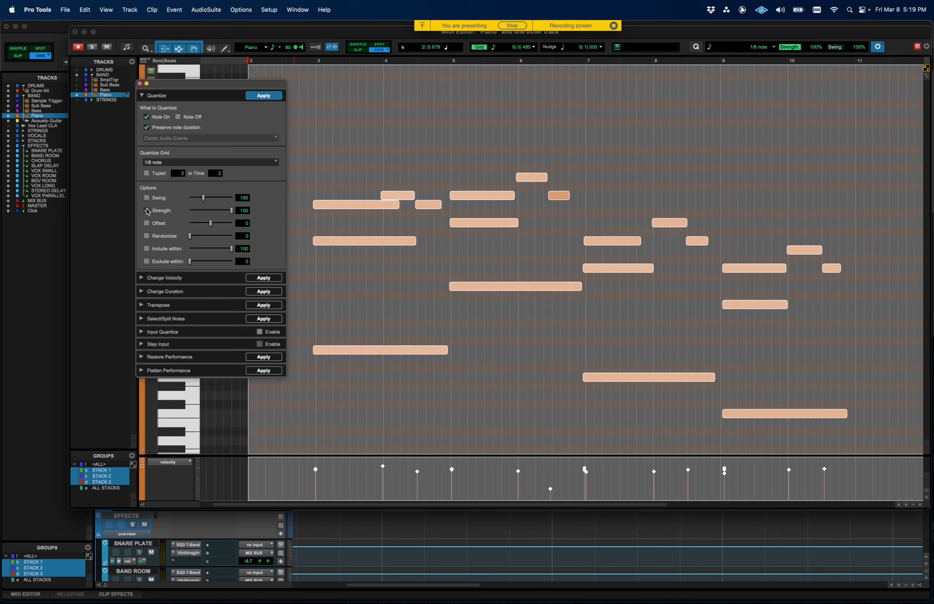
key(t)
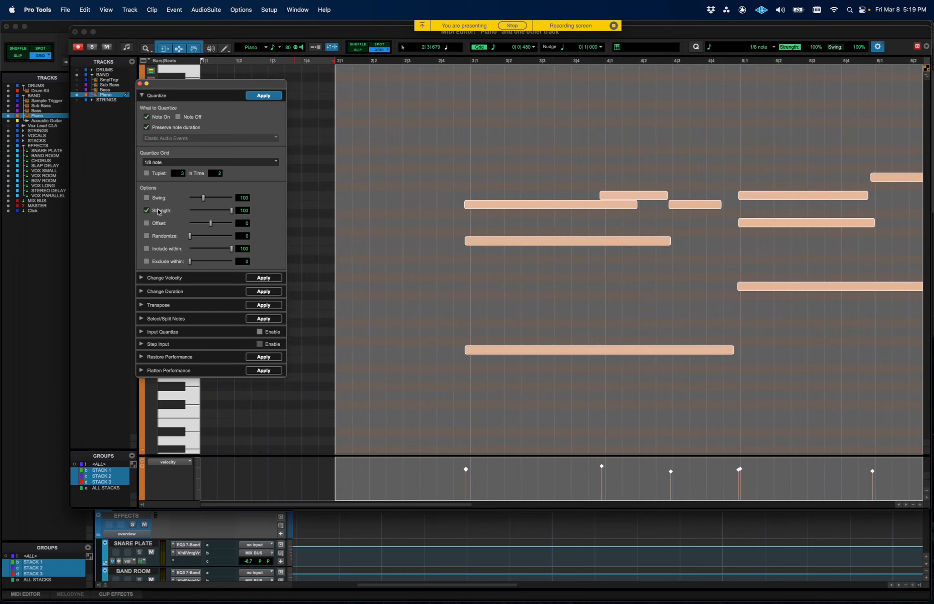
drag(231, 213, 221, 214)
click(263, 96)
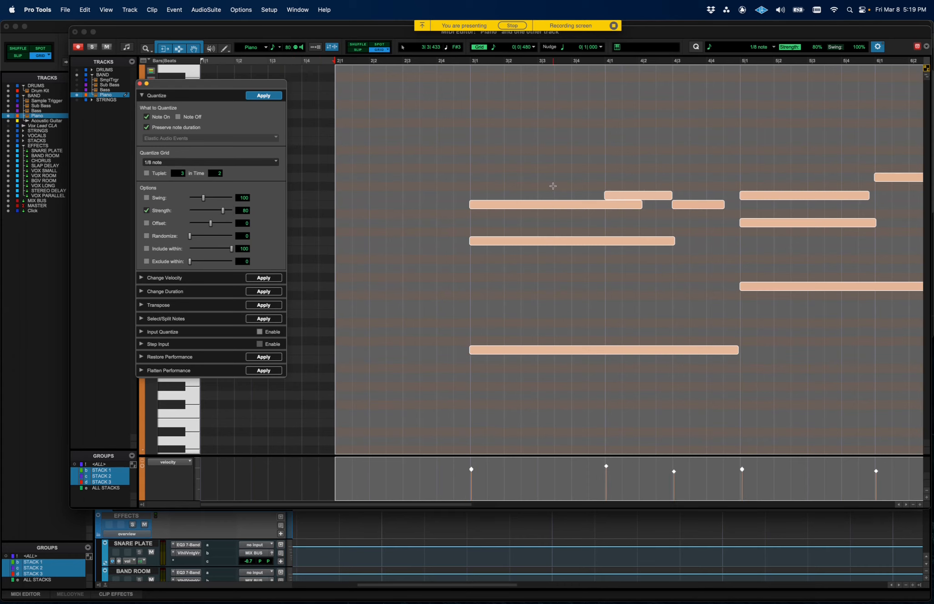
key(super+bracketright)
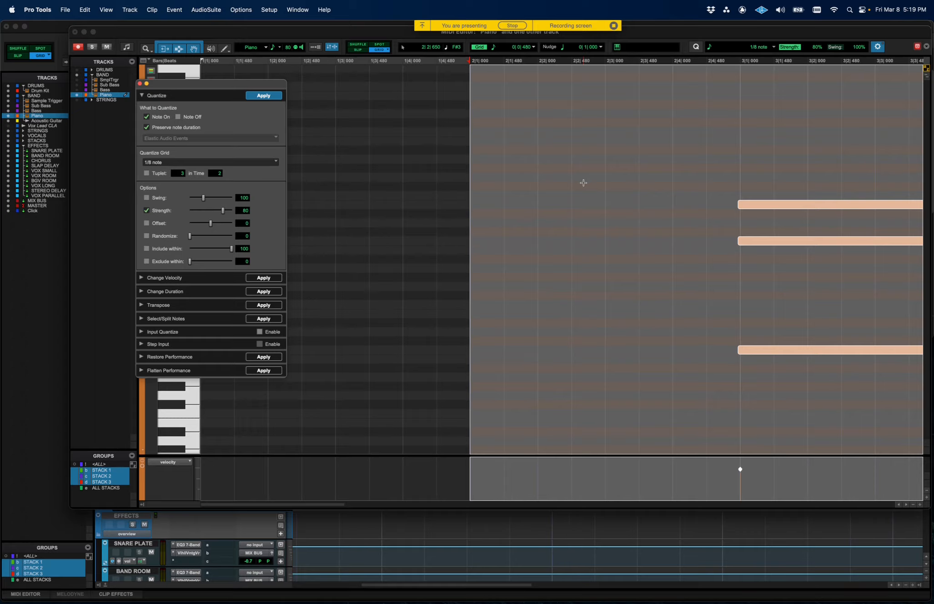
scroll(584, 182, right, 10)
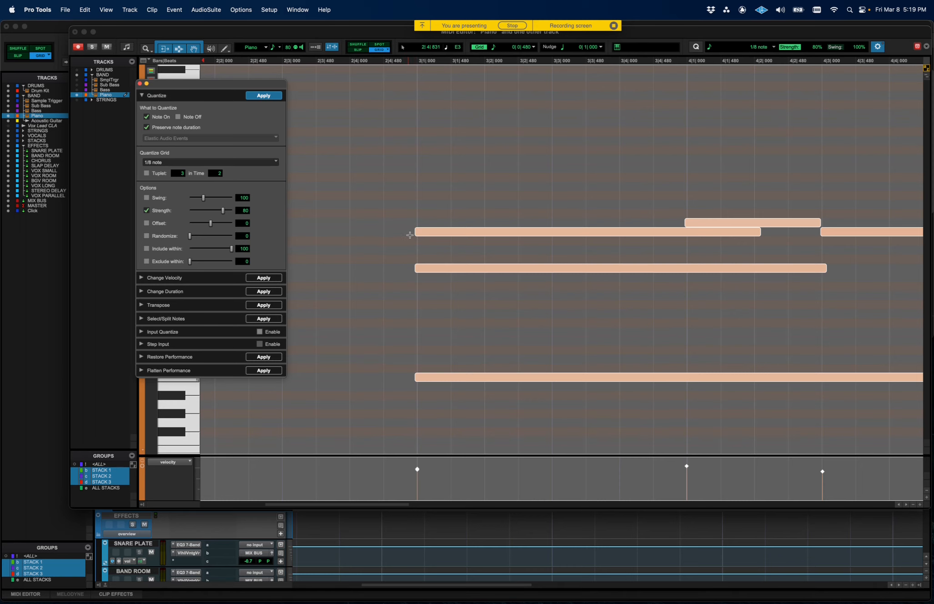
key(r)
scroll(442, 232, right, 3)
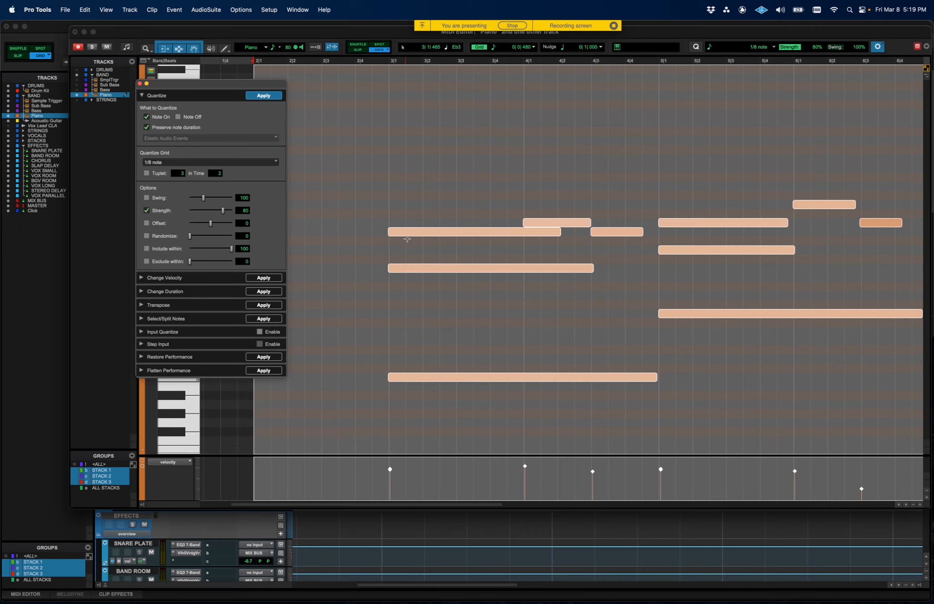
Undo the last quantize and reapply it at 1/8 note with Strength reset to 100 and its option disabled.
click(147, 210)
key(super+z)
drag(225, 213, 263, 213)
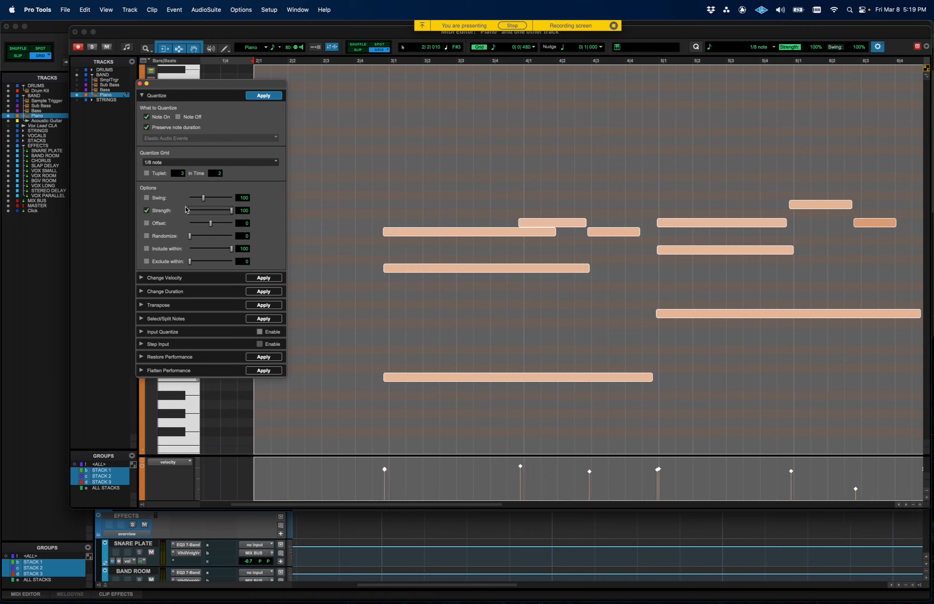
click(271, 96)
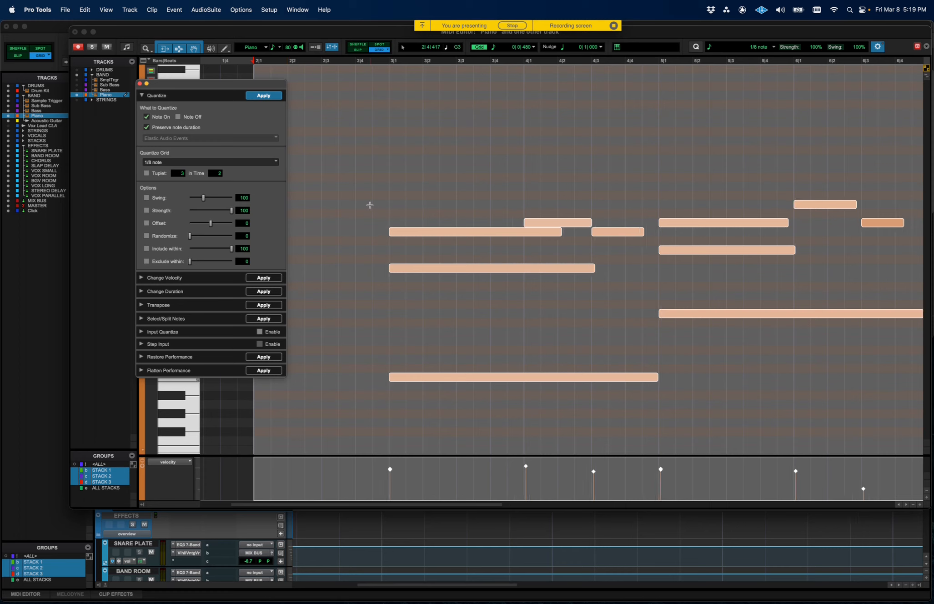
Inspect the start of the first chord at bar 3 up close and play the Piano part from there.
click(391, 200)
key(t)
key(t)
key(t)
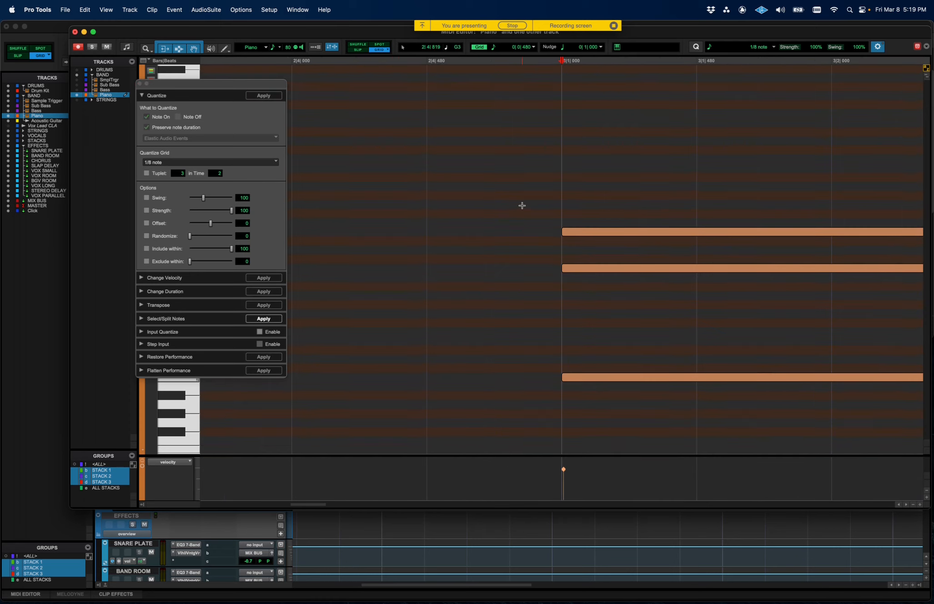
key(r)
key(r)
key(r)
key(r)
key(space)
key(t)
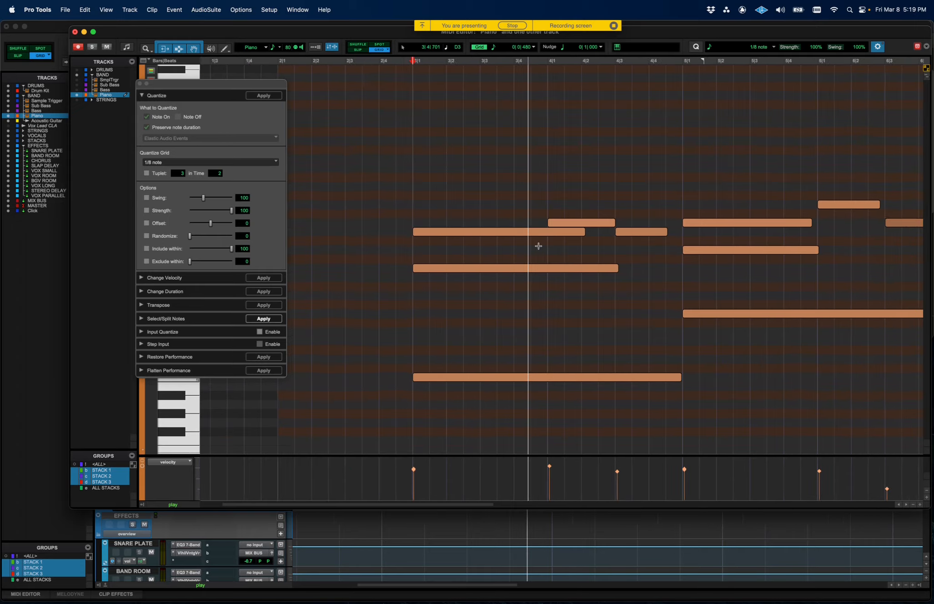
scroll(539, 246, right, 3)
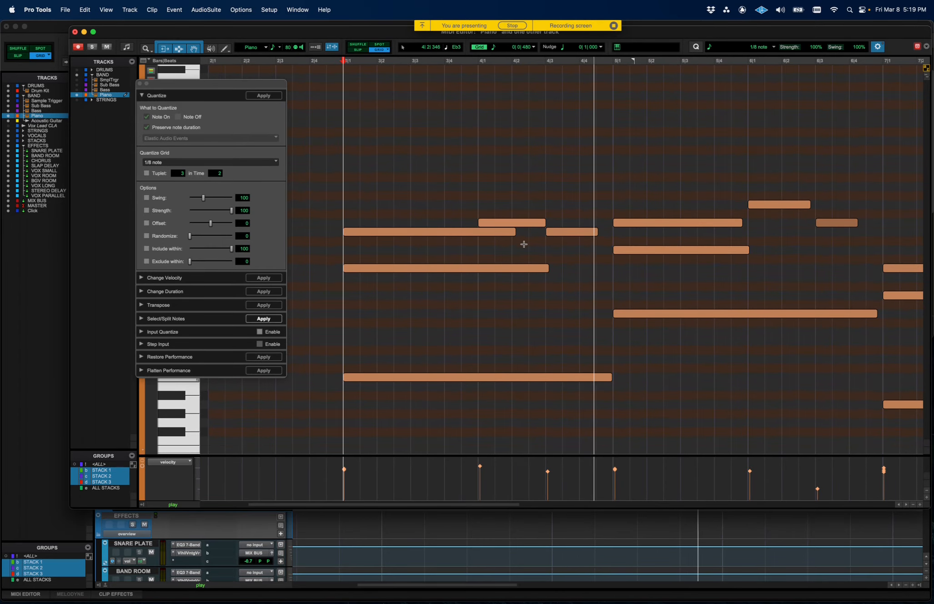
Shorten the top note of the bar 3 chord to end at bar 4, and extend the top note of the bar 5 chord to bar 6.
drag(514, 233, 479, 233)
scroll(563, 246, right, 8)
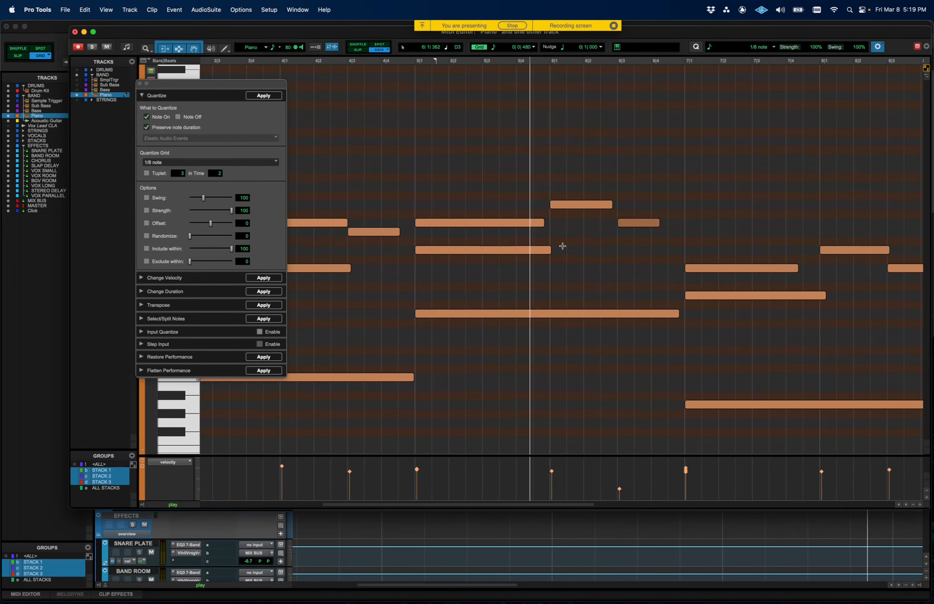
drag(544, 223, 549, 222)
scroll(544, 221, right, 2)
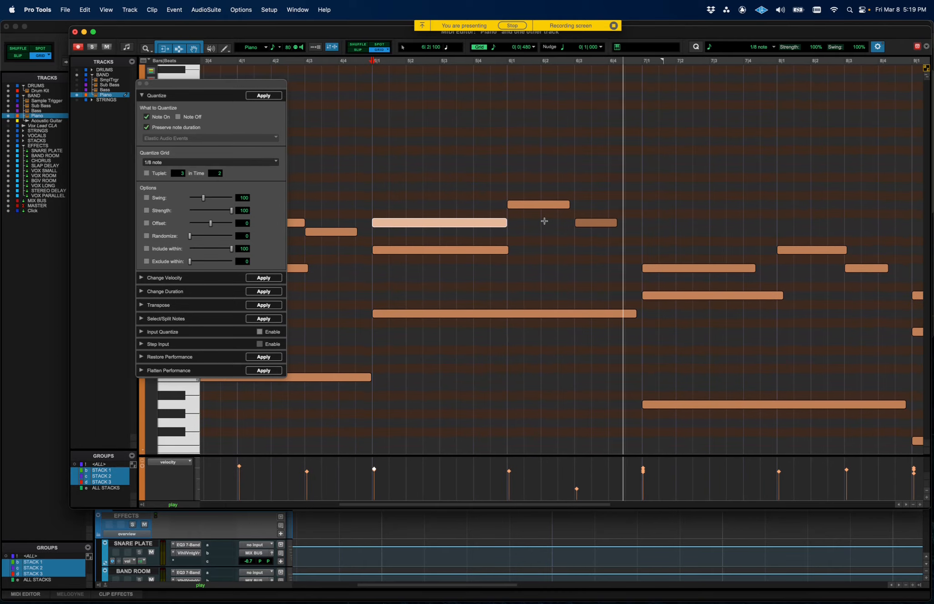
Shorten the middle note of the bar 7 chord to end at the start of bar 8.
scroll(545, 221, right, 12)
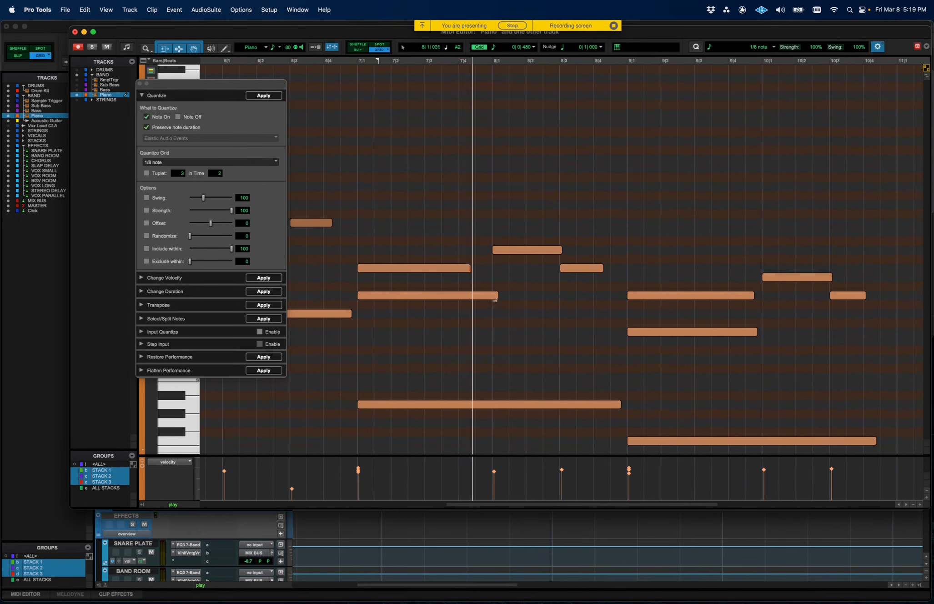
drag(495, 300, 489, 300)
click(603, 315)
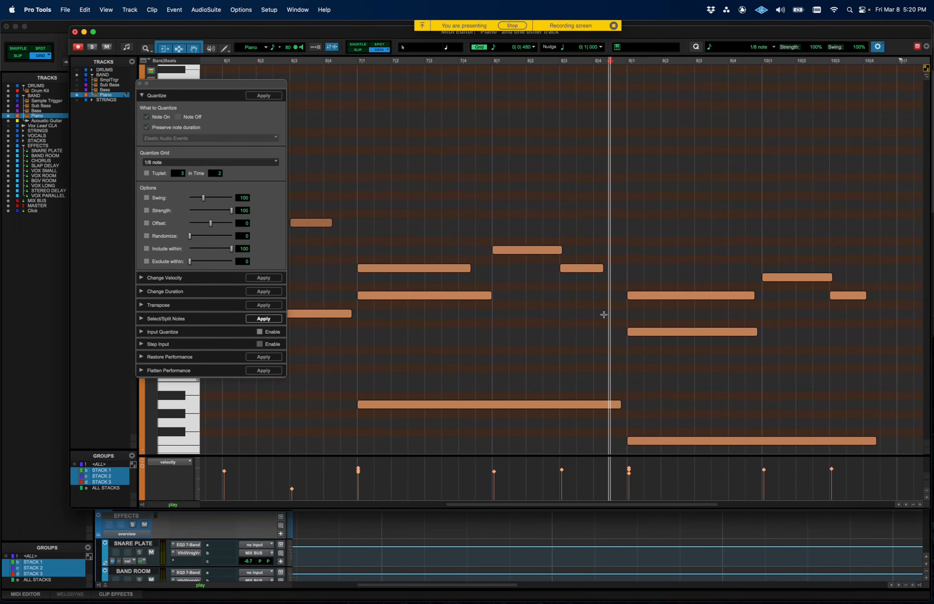
Lengthen the last melody note in bar 10 and the bass note starting in bar 9 so both end together shortly before bar 11.
scroll(604, 314, right, 7)
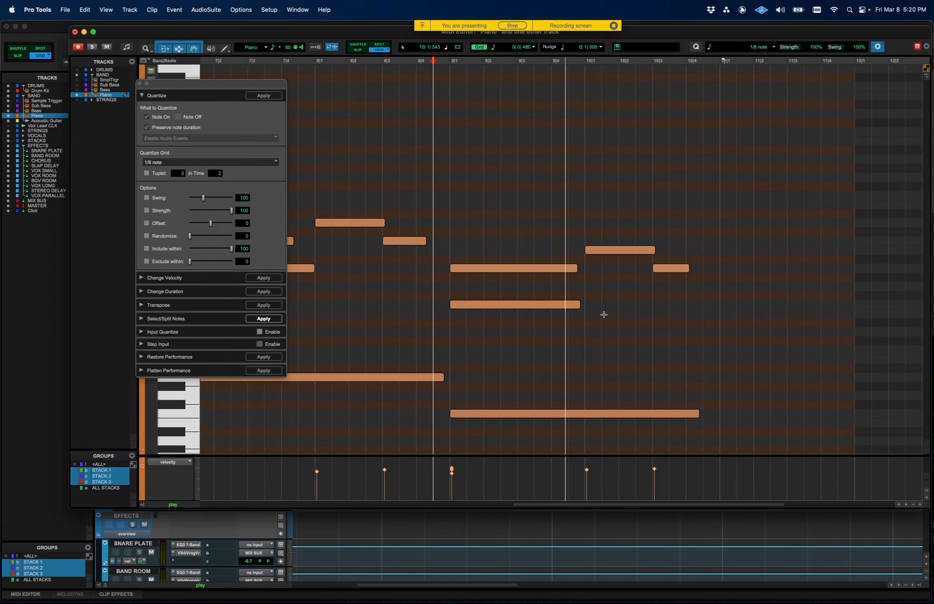
drag(687, 270, 716, 272)
drag(694, 419, 703, 419)
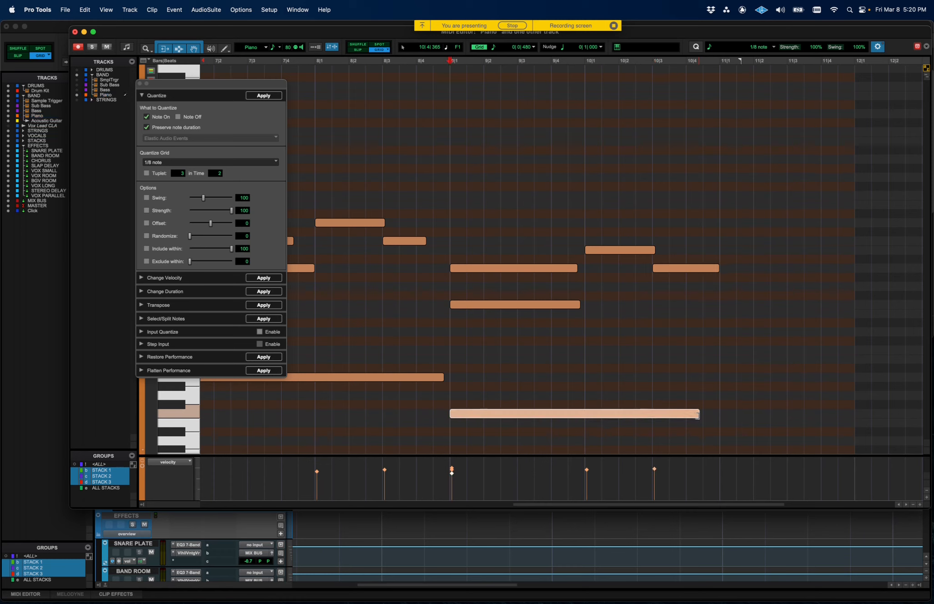
drag(717, 268, 703, 268)
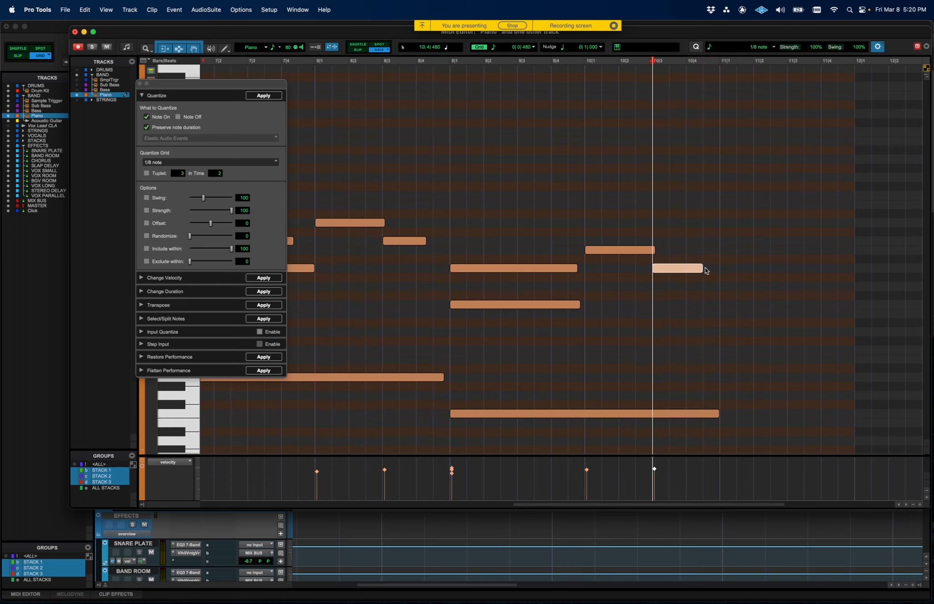
drag(716, 416, 704, 414)
scroll(689, 337, left, 10)
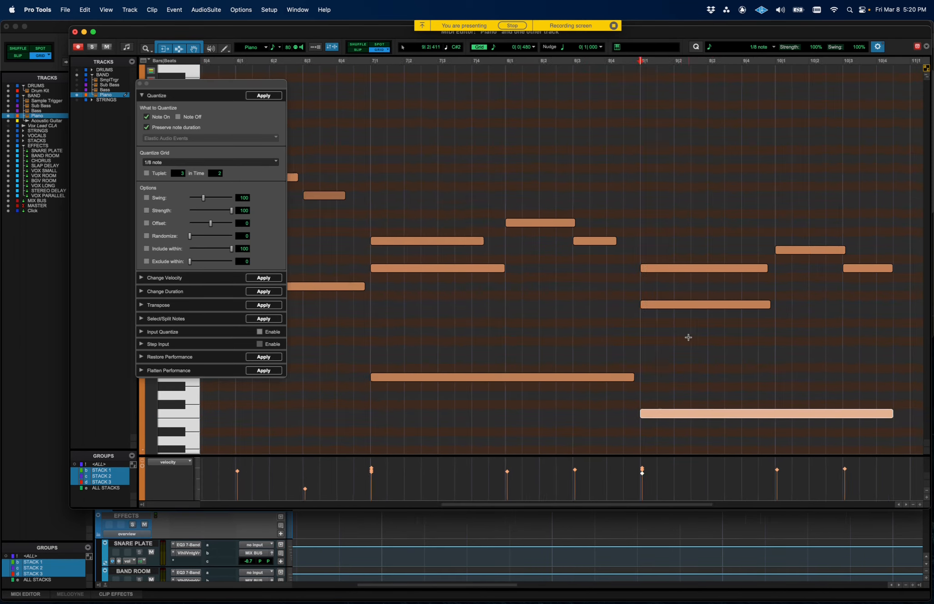
Play the Piano part from bar 3 and stop shortly after bar 6 to check the edited notes.
scroll(689, 337, left, 6)
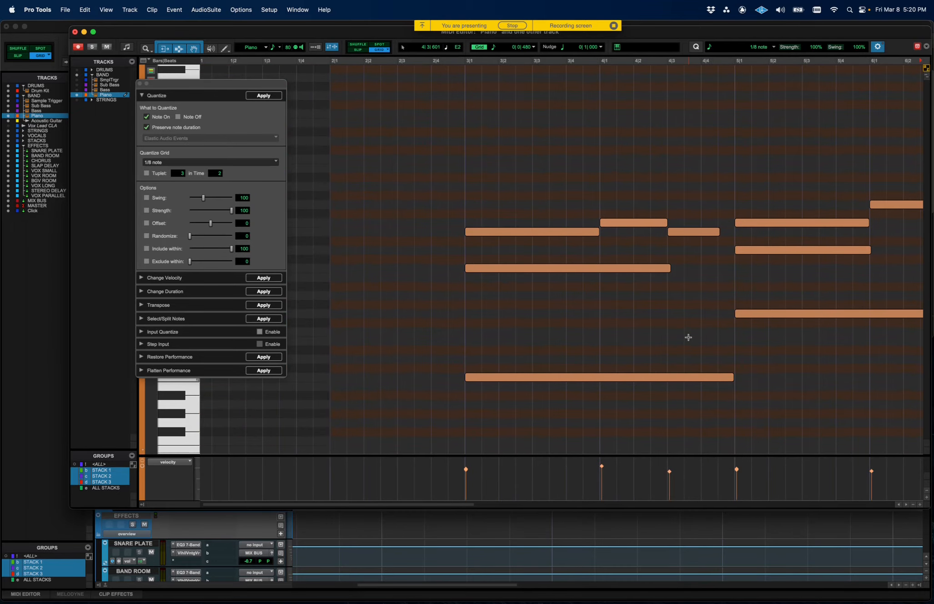
key(space)
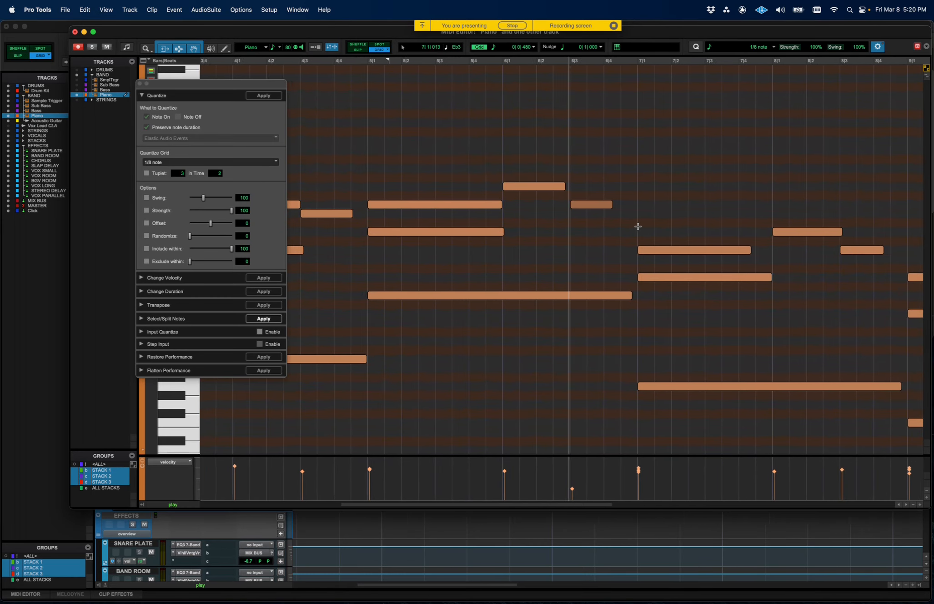
key(space)
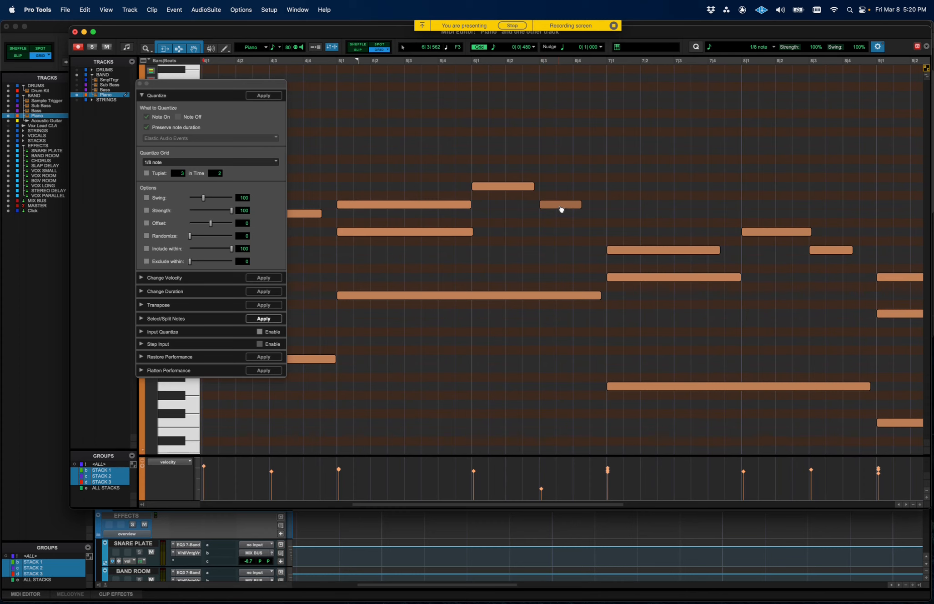
Close the Quantize operations window so the whole note grid is free for editing.
click(562, 208)
click(519, 211)
key(alt+0)
click(500, 219)
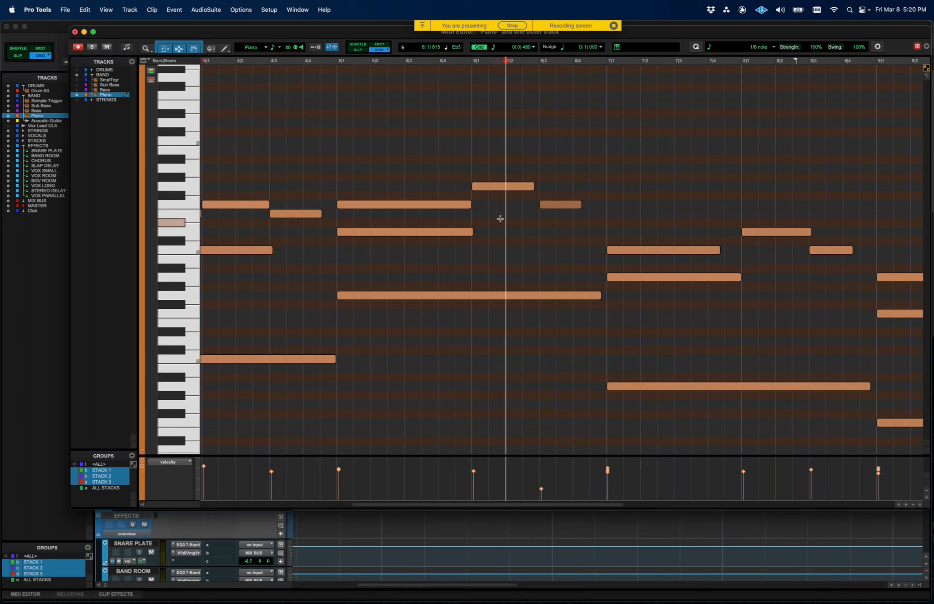
Raise the velocity of the quiet melody note at bar 6 beat 3 to its neighbours' level and play from bar 6.
click(556, 210)
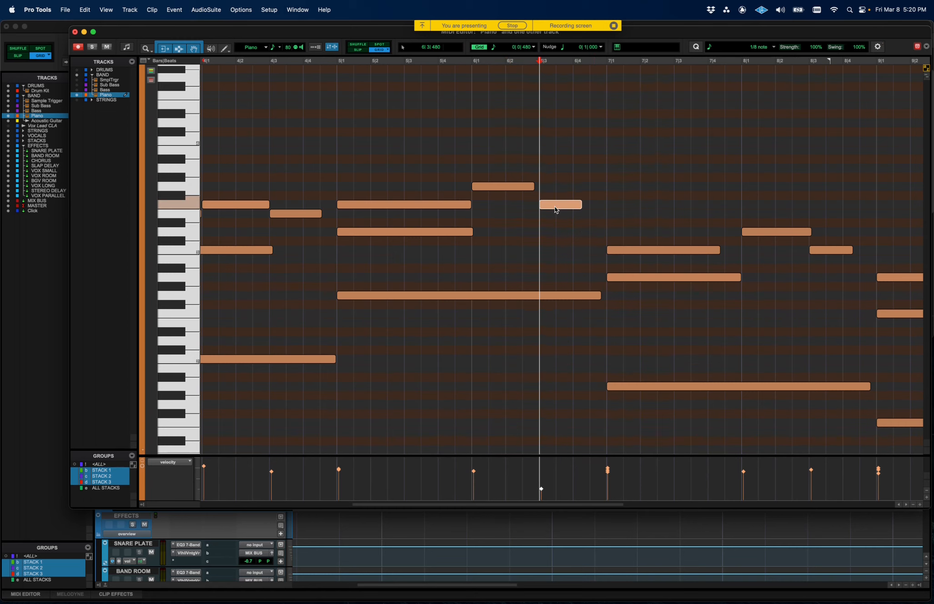
key(r)
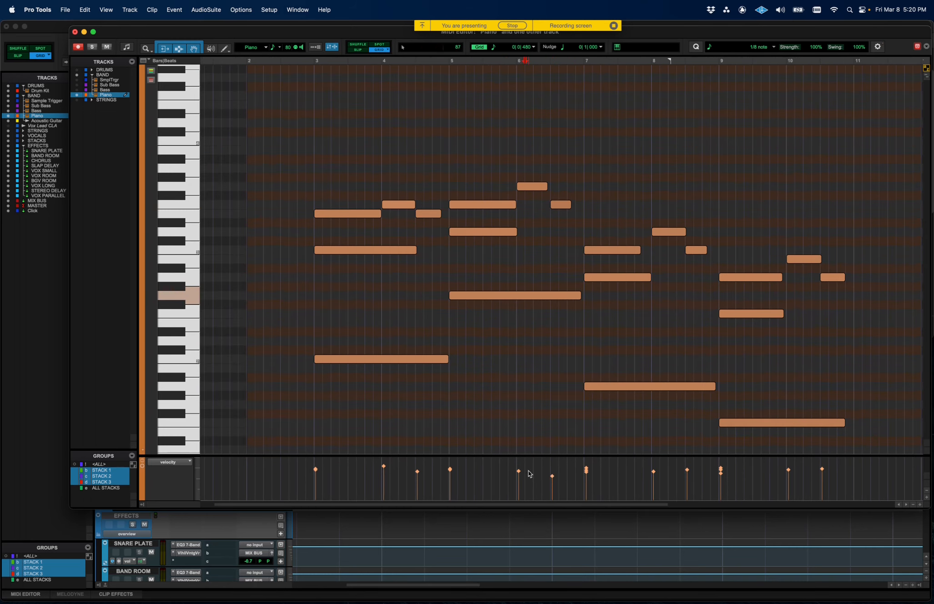
click(186, 463)
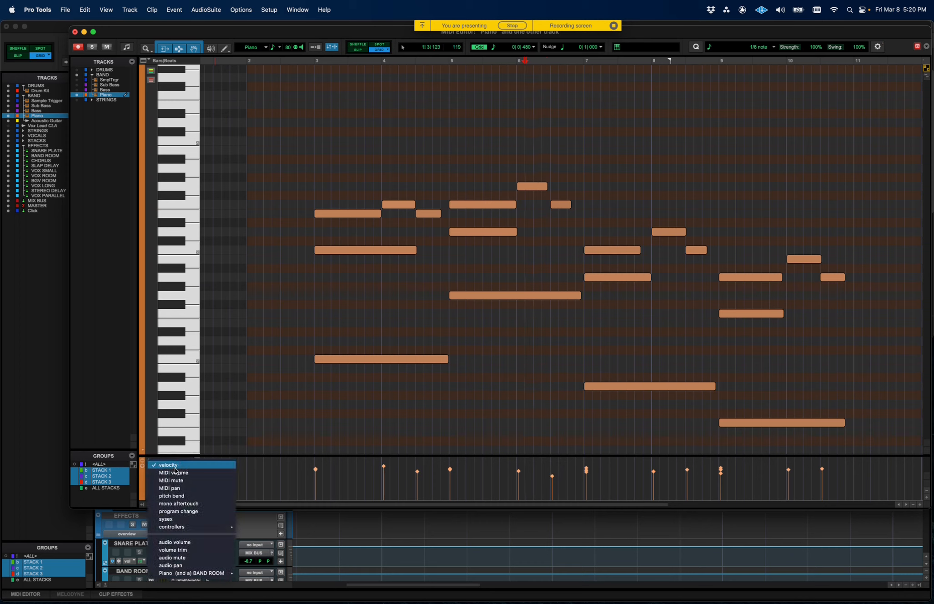
click(336, 472)
click(552, 486)
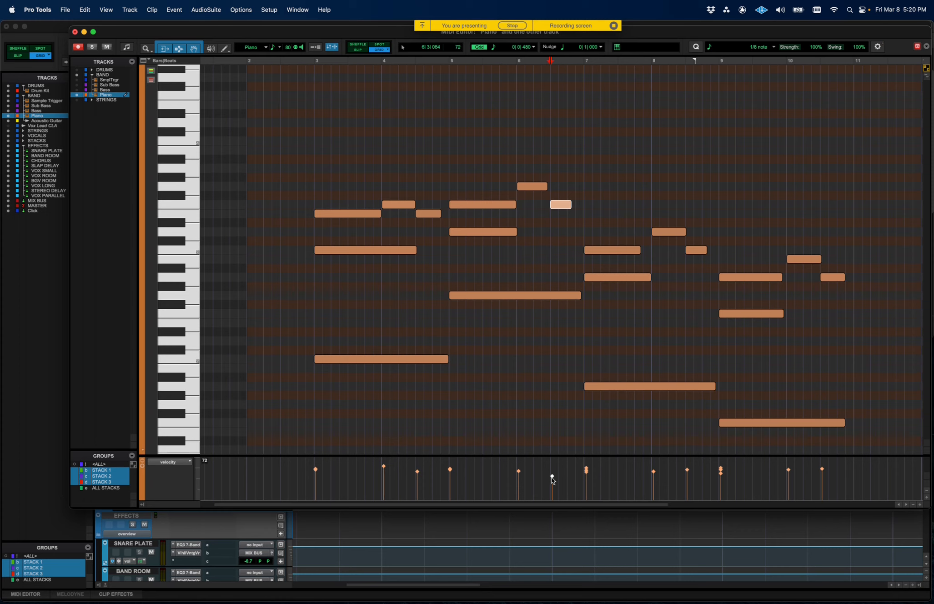
click(525, 248)
key(space)
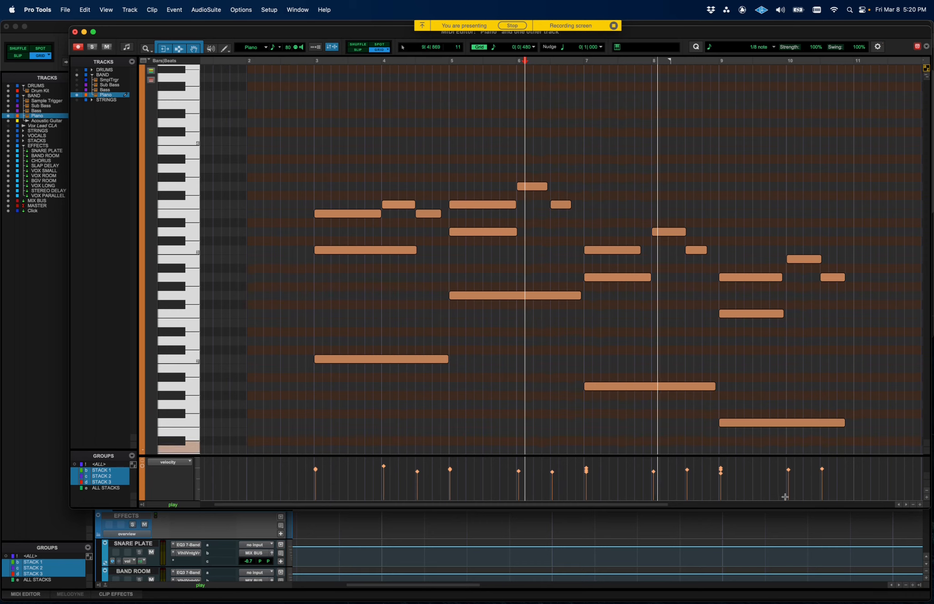
Try raising the velocities of all Piano notes together and play the part from just before bar 3.
drag(844, 459, 297, 486)
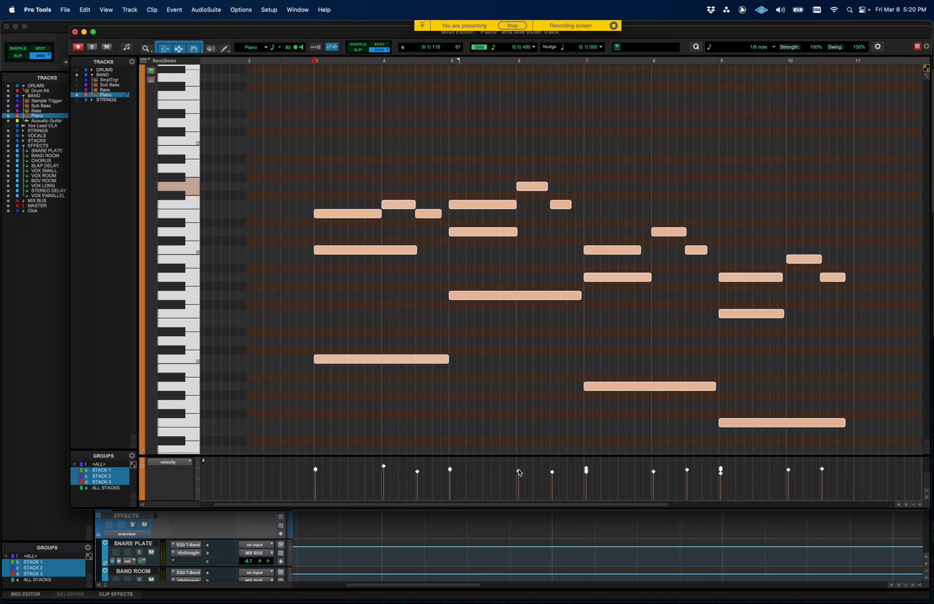
click(309, 259)
key(space)
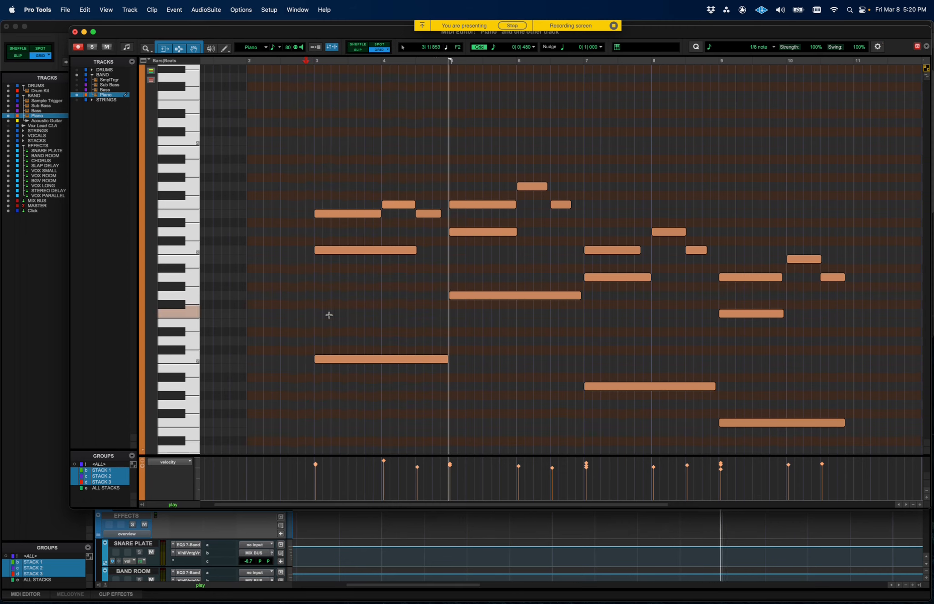
Try lowering the velocities of all Piano notes together, play the result from bar 3, and undo the change.
click(317, 303)
key(super+a)
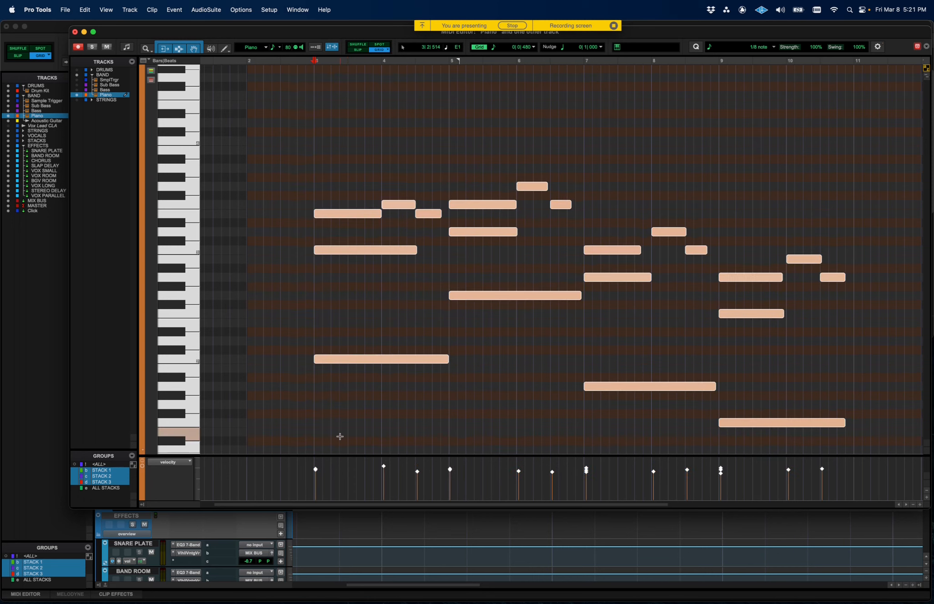
drag(317, 473, 318, 485)
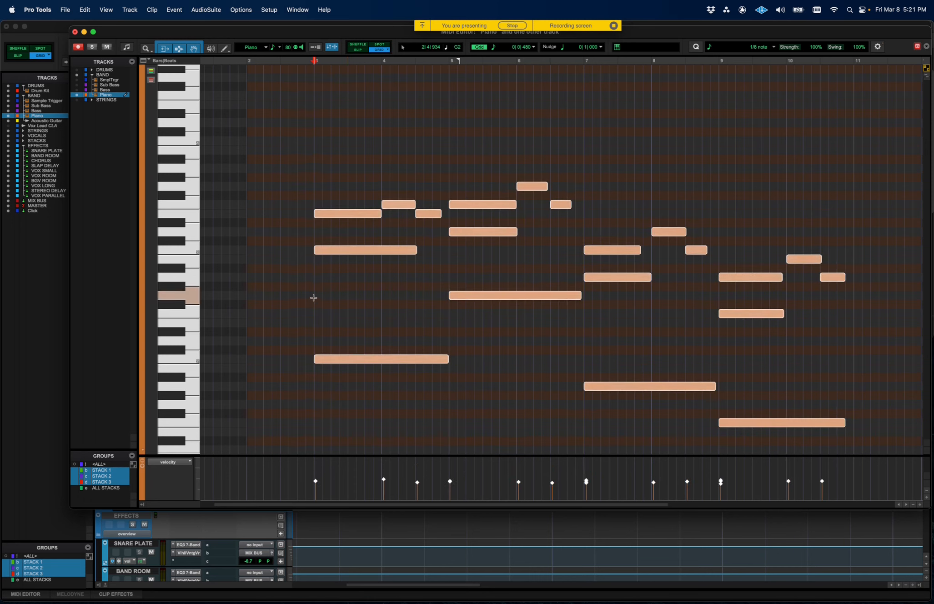
click(307, 286)
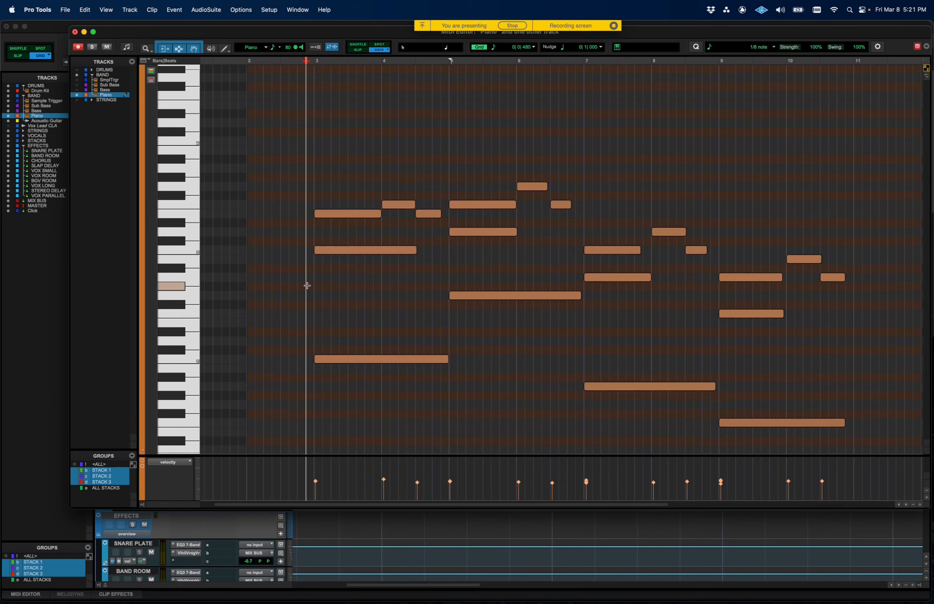
key(t)
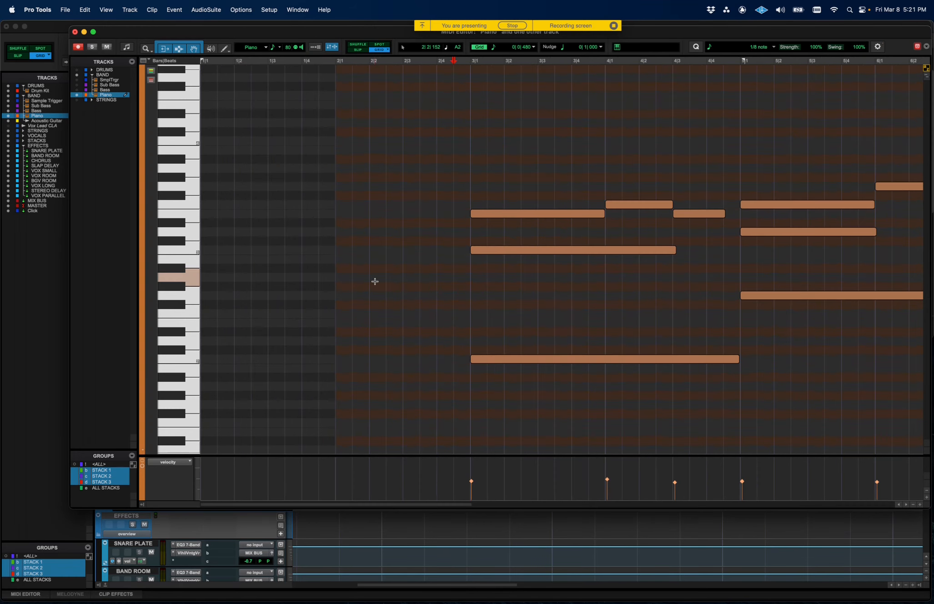
key(r)
scroll(443, 276, right, 1)
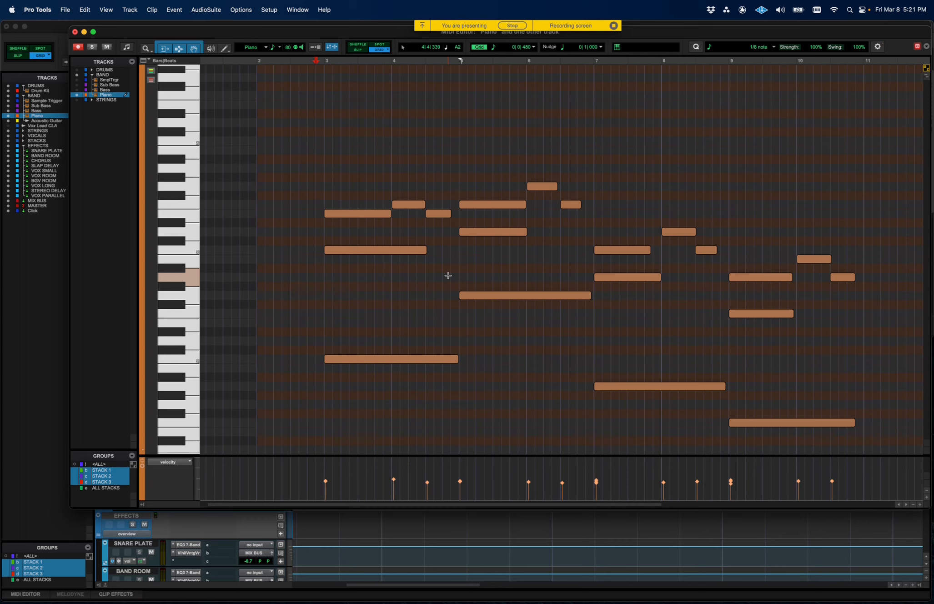
key(space)
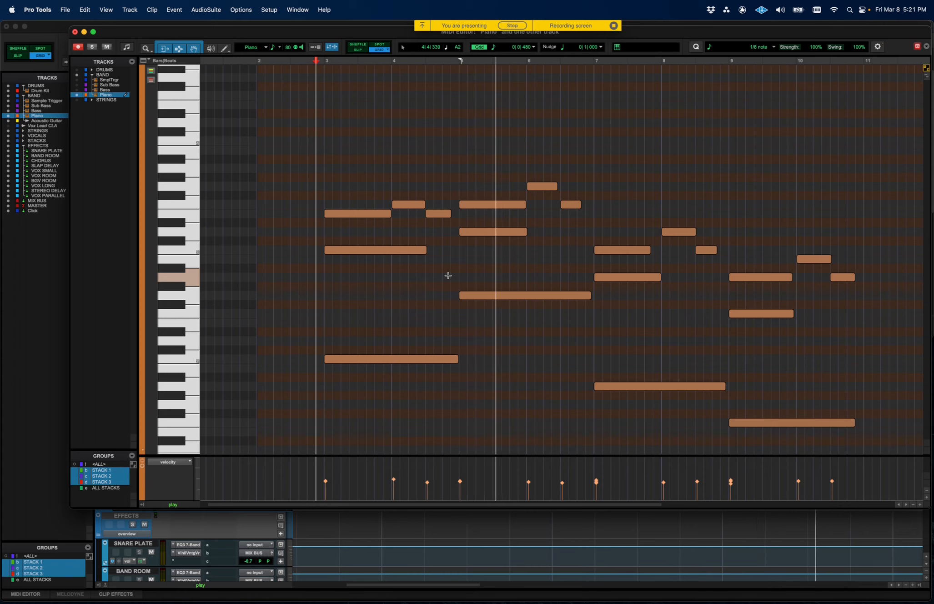
key(space)
key(super+z)
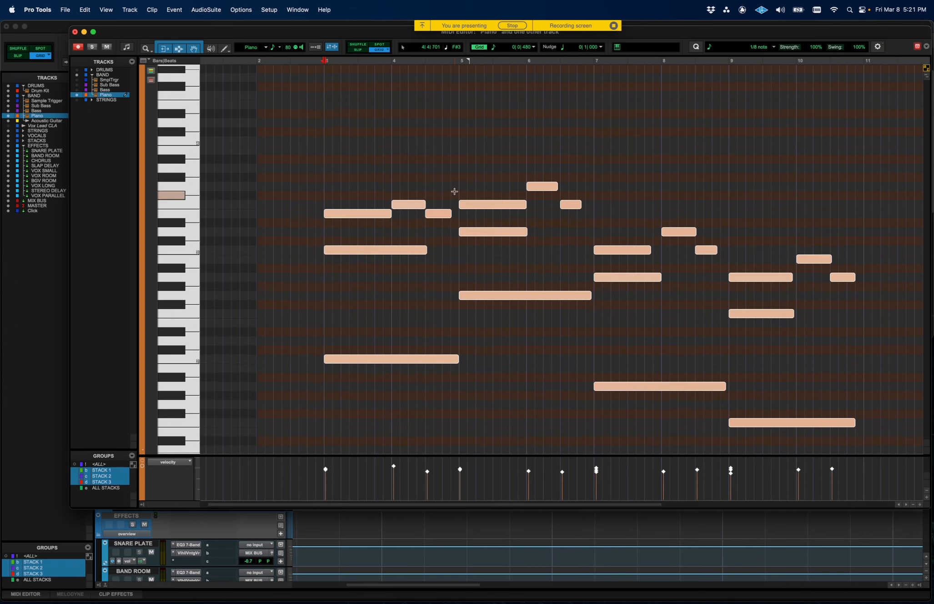
click(382, 142)
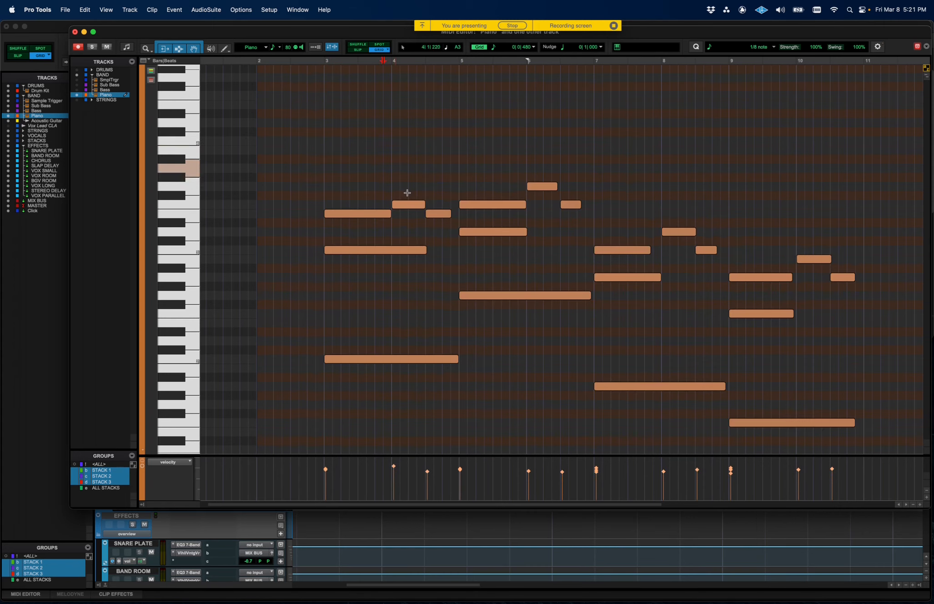
Shorten the bass note starting in bar 3 to end at beat 3 of bar 4, and deselect it.
key(t)
scroll(469, 334, right, 4)
key(r)
key(t)
scroll(503, 344, right, 4)
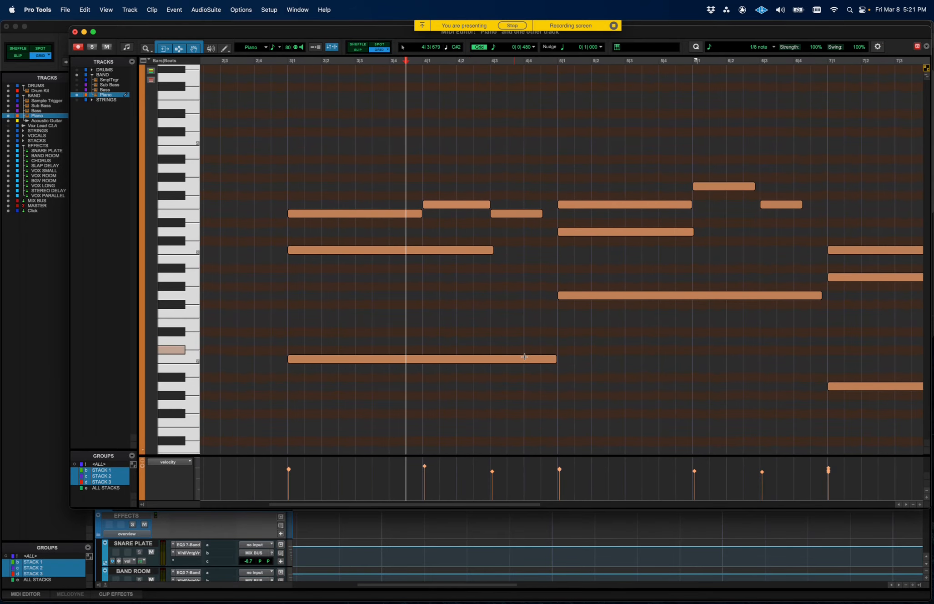
drag(552, 361, 501, 359)
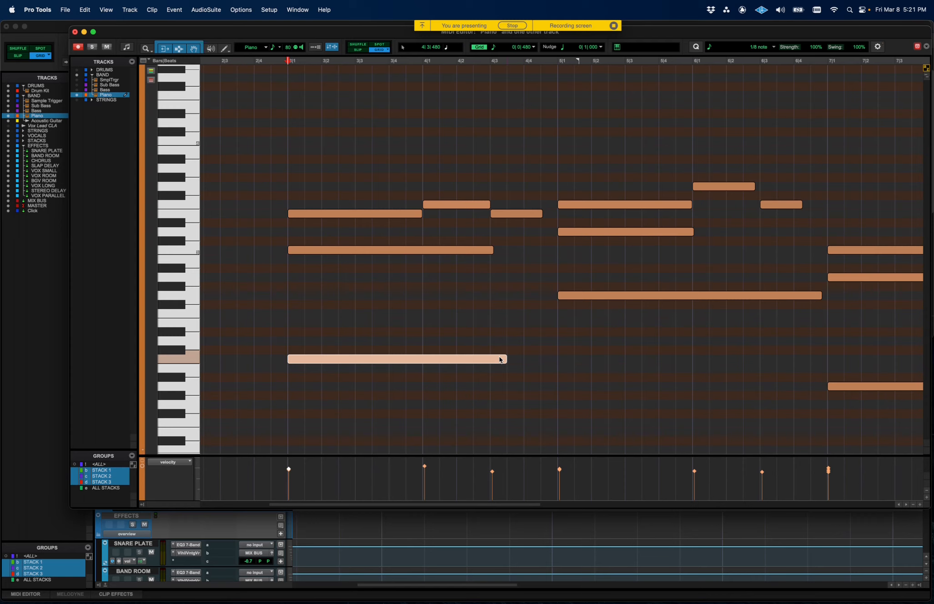
click(292, 284)
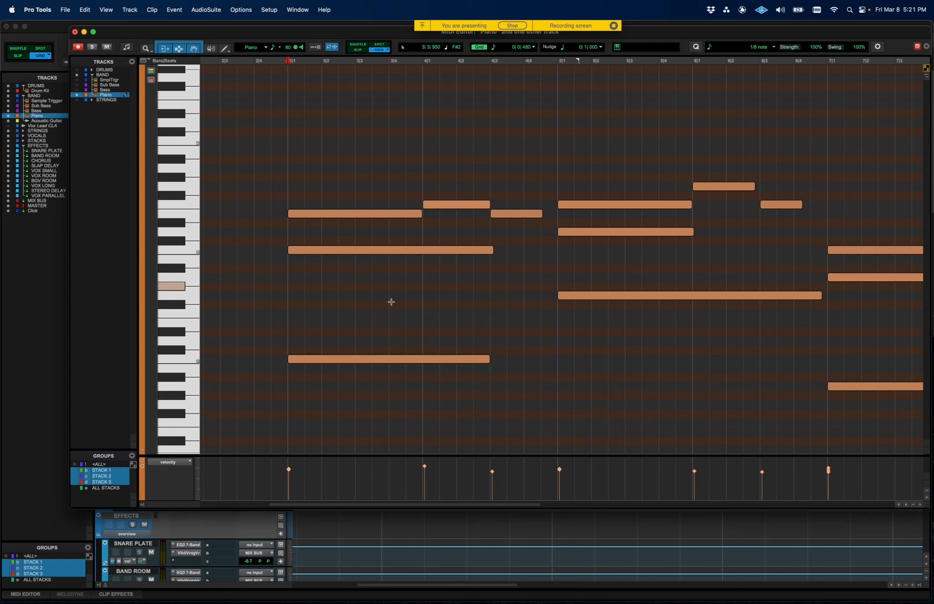
Close the MIDI Editor and reopen it from the Piano clip in the Edit window.
scroll(391, 302, right, 2)
scroll(614, 360, right, 1)
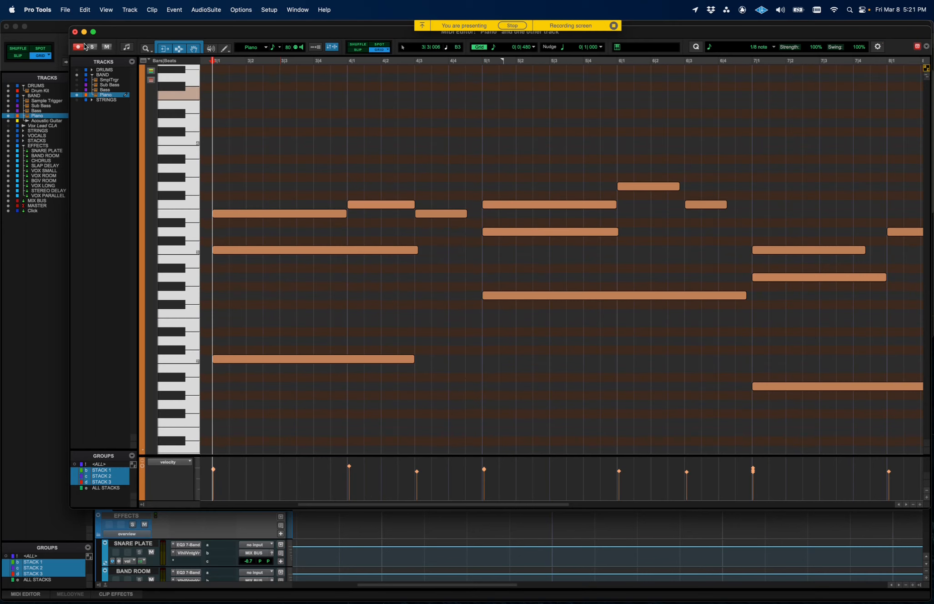
click(75, 32)
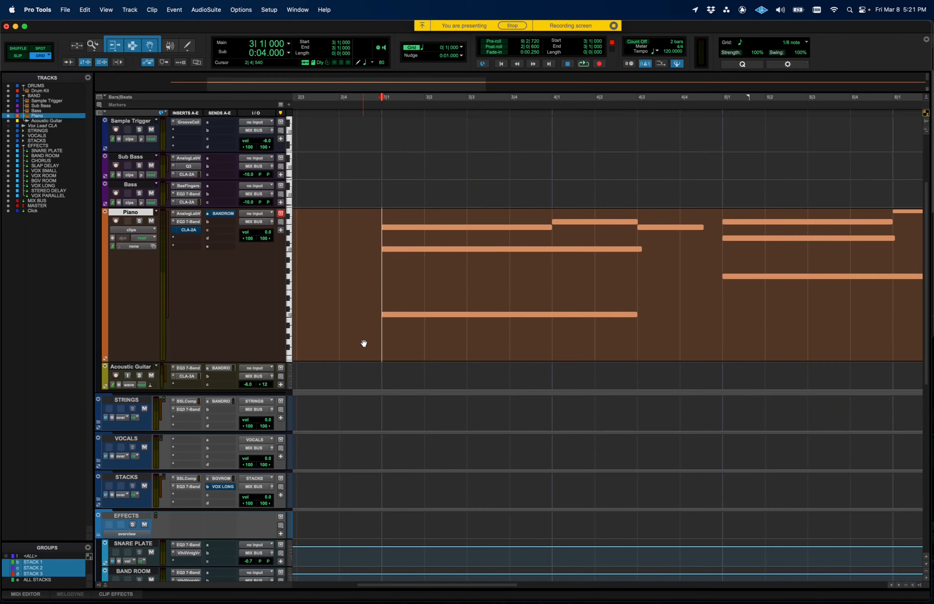
double_click(385, 346)
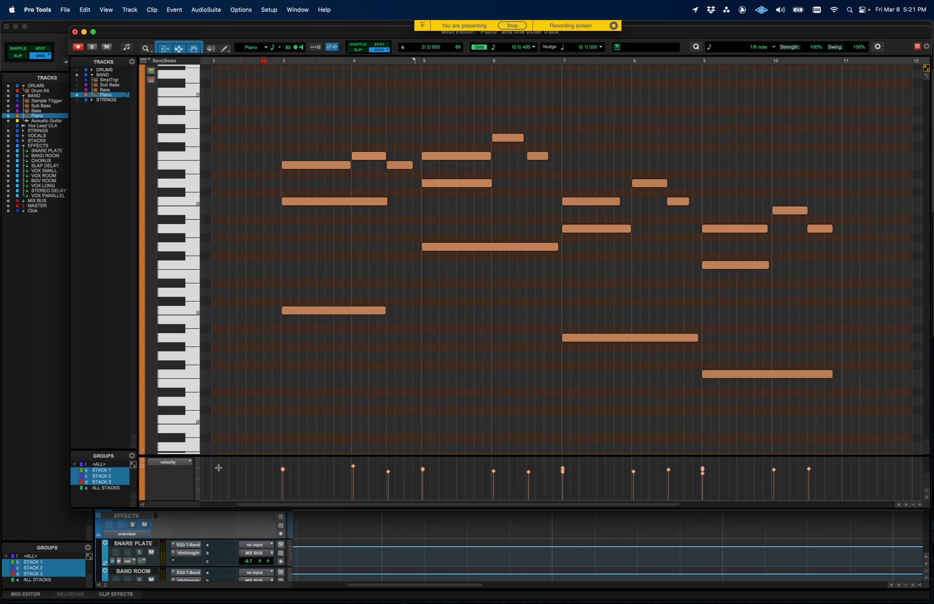
Switch the lane below the Piano notes from velocity to the sustain (64) controller.
click(176, 462)
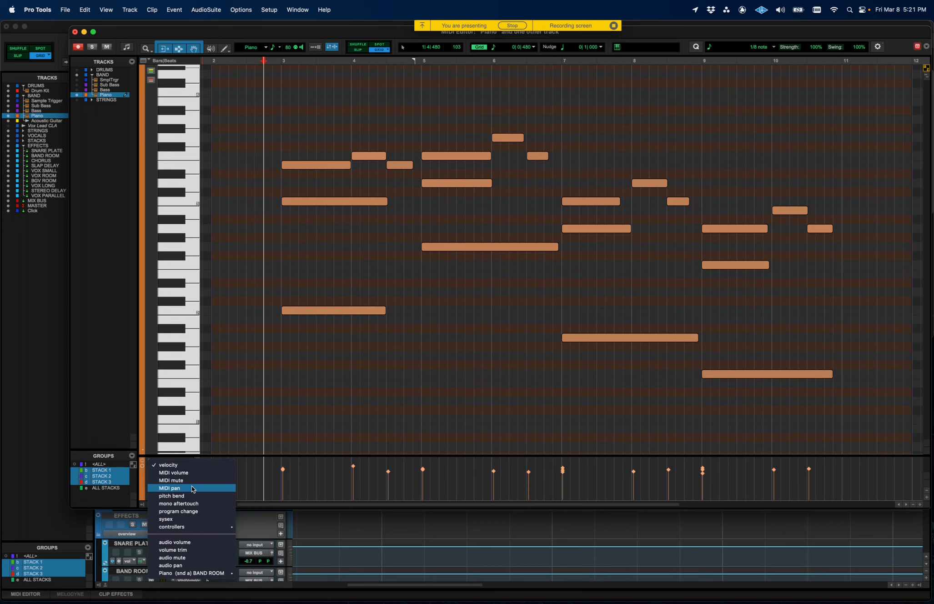
click(303, 471)
click(182, 462)
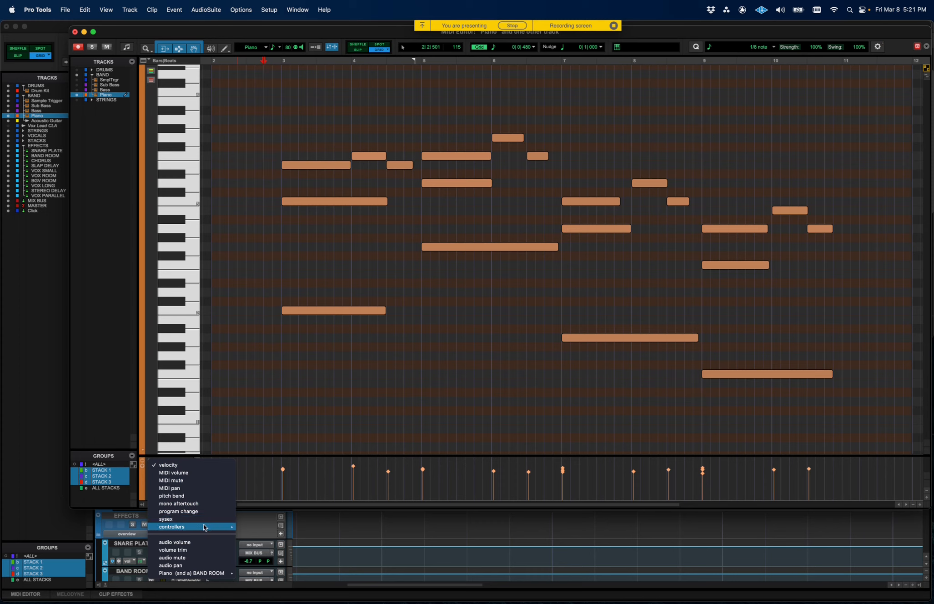
mouse_move(204, 528)
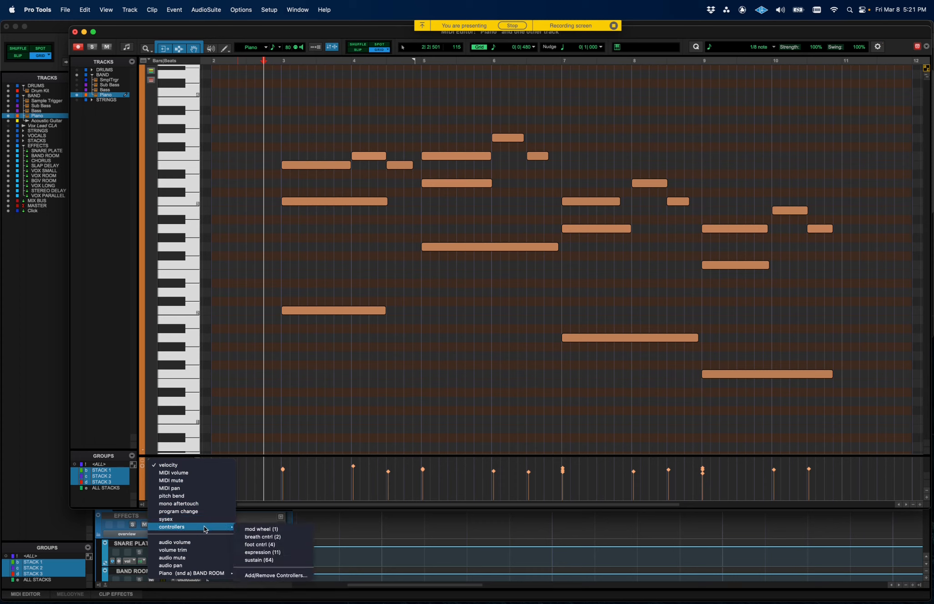
click(262, 560)
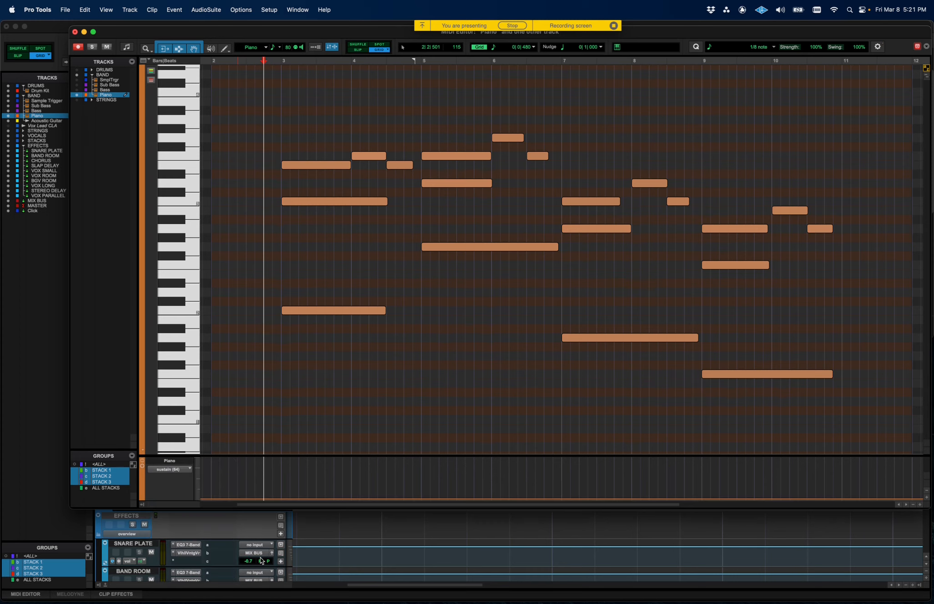
Mark several trial time ranges in the sustain lane between about bars 3 and 7, and clear the selection.
click(270, 469)
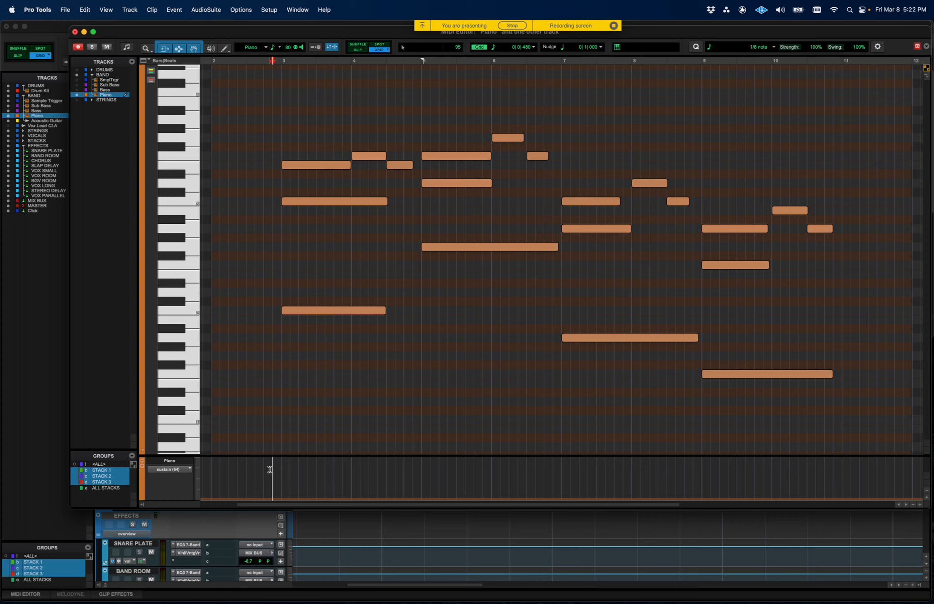
drag(267, 472, 466, 485)
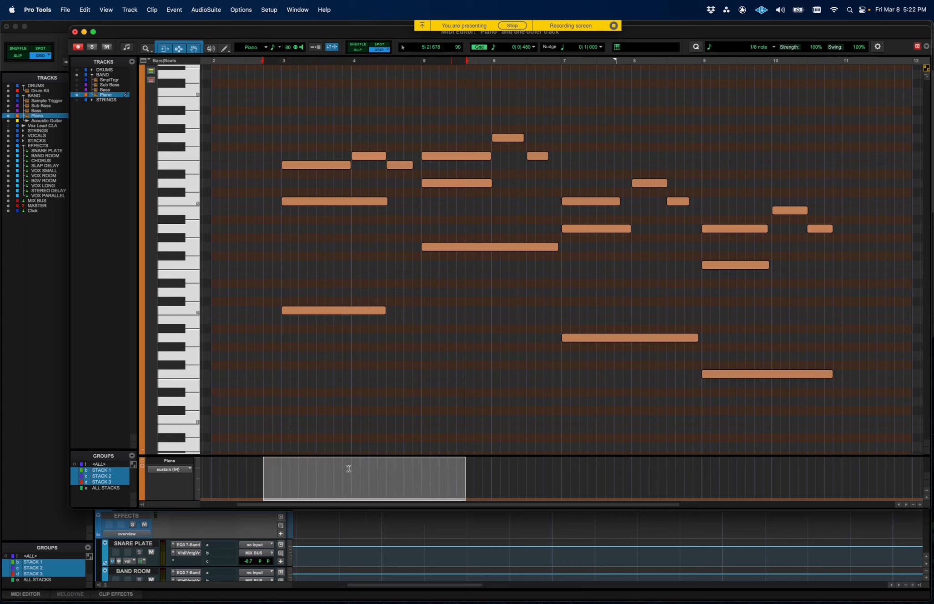
drag(267, 471, 403, 476)
click(566, 478)
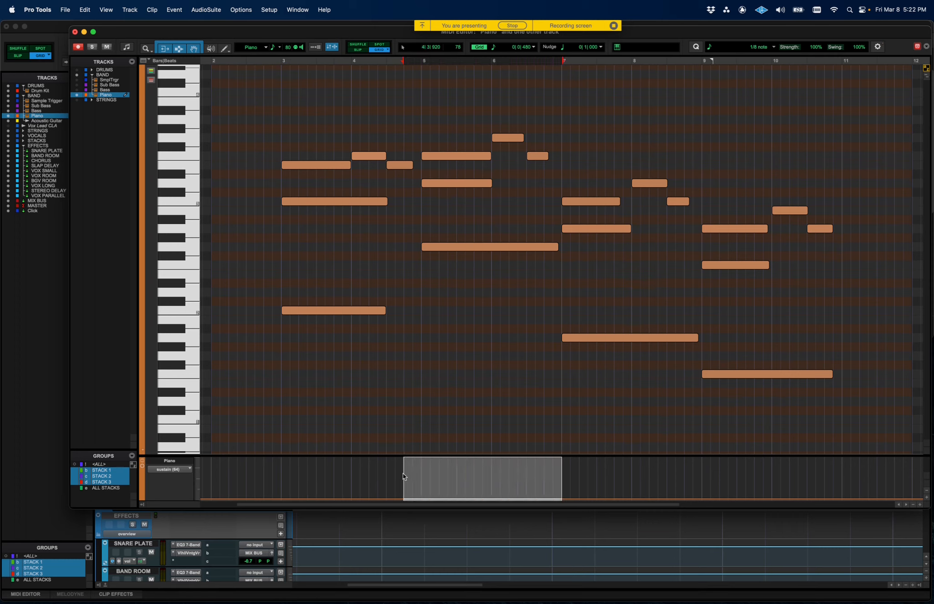
drag(294, 470, 566, 467)
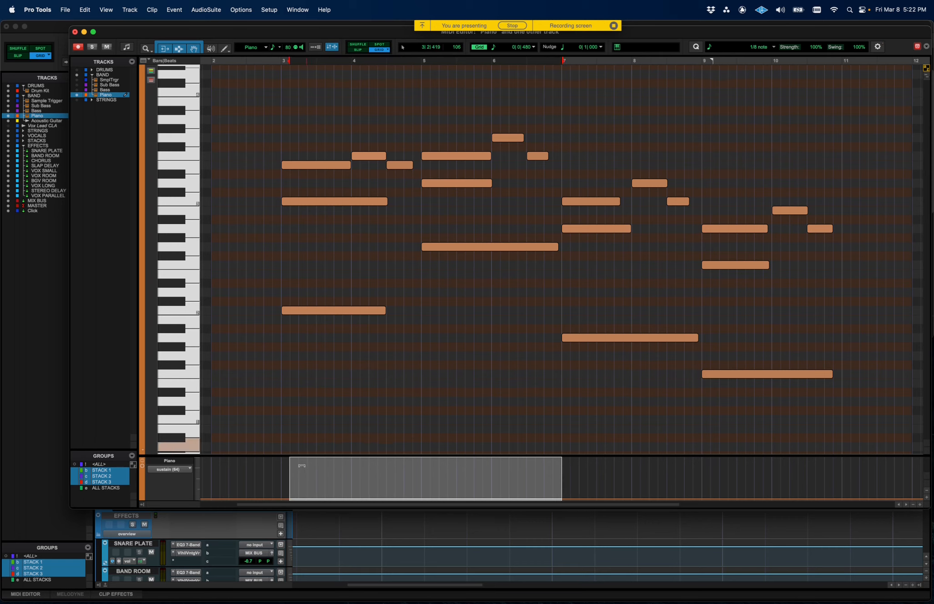
click(510, 475)
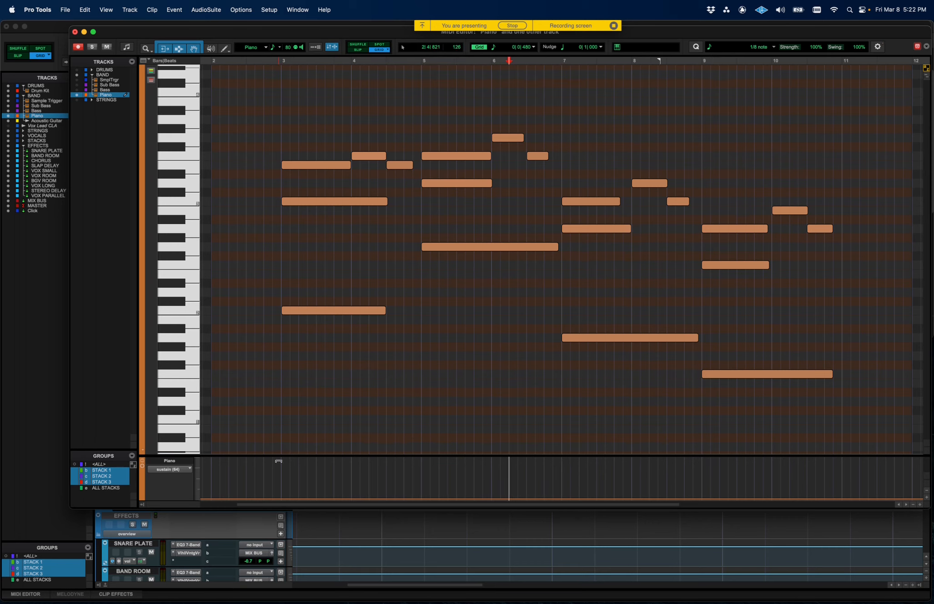
Switch the lane below the Piano notes back to velocity and play the part from bar 3 into bar 5.
click(157, 469)
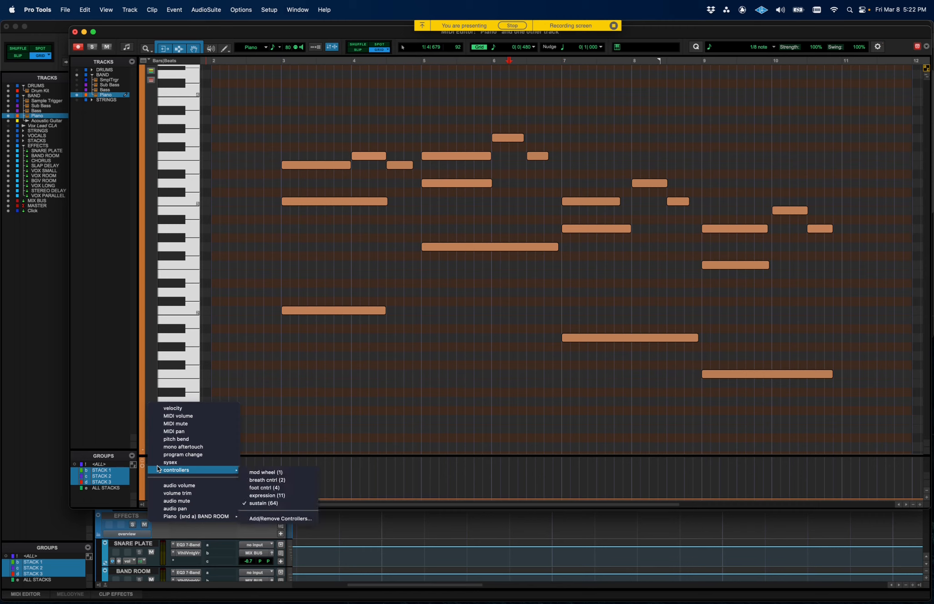
click(194, 408)
click(283, 105)
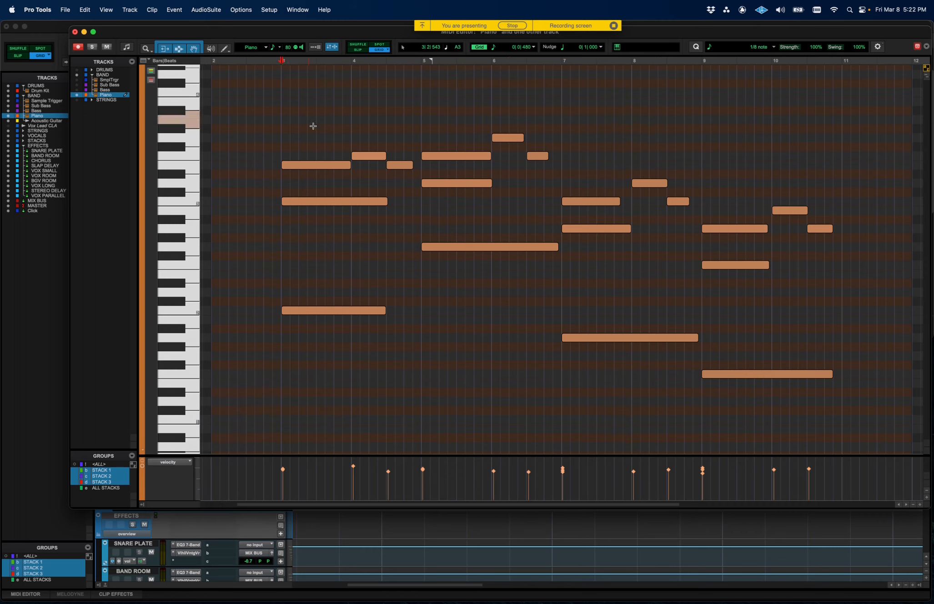
key(r)
key(t)
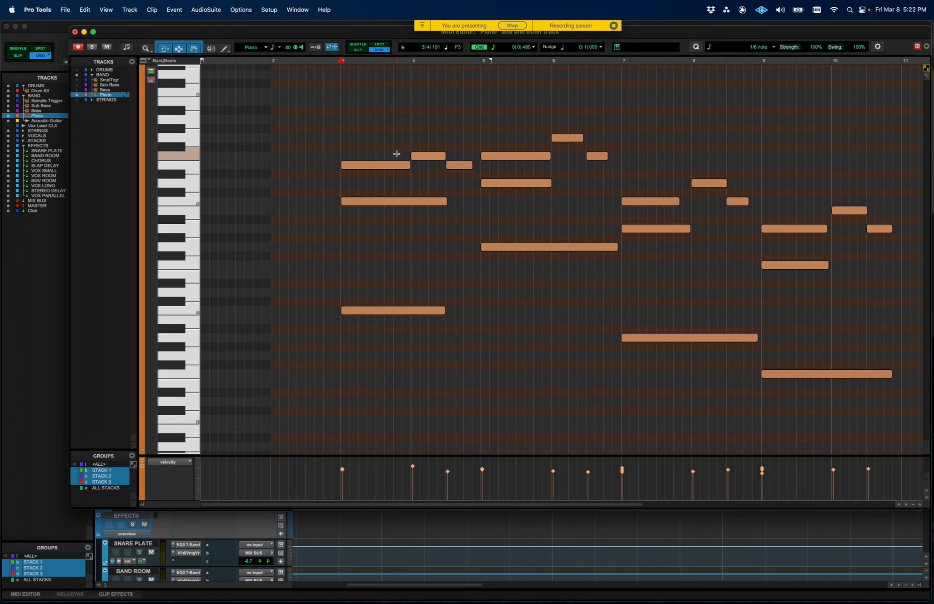
key(space)
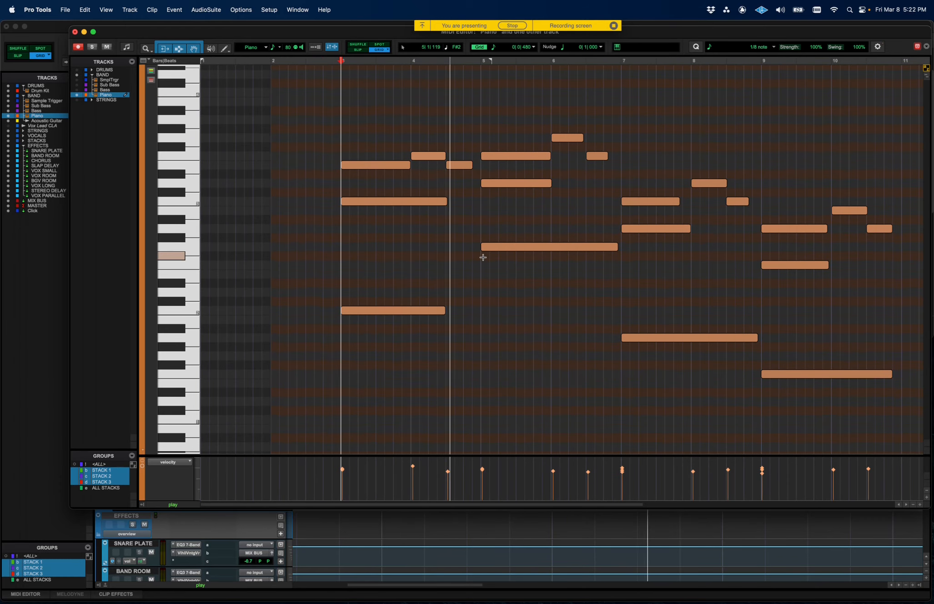
scroll(483, 257, right, 3)
scroll(483, 258, down, 2)
scroll(483, 258, up, 5)
scroll(483, 257, right, 1)
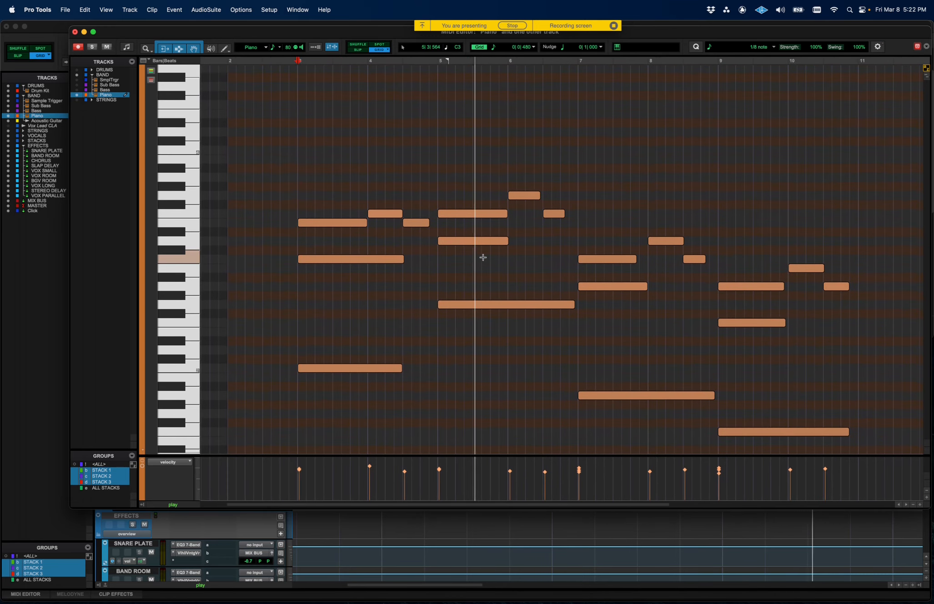
key(space)
Lower the top two notes of the bar 5 chord by three semitones to D3 and B2, auditioning each change.
drag(470, 242, 471, 270)
click(432, 254)
key(space)
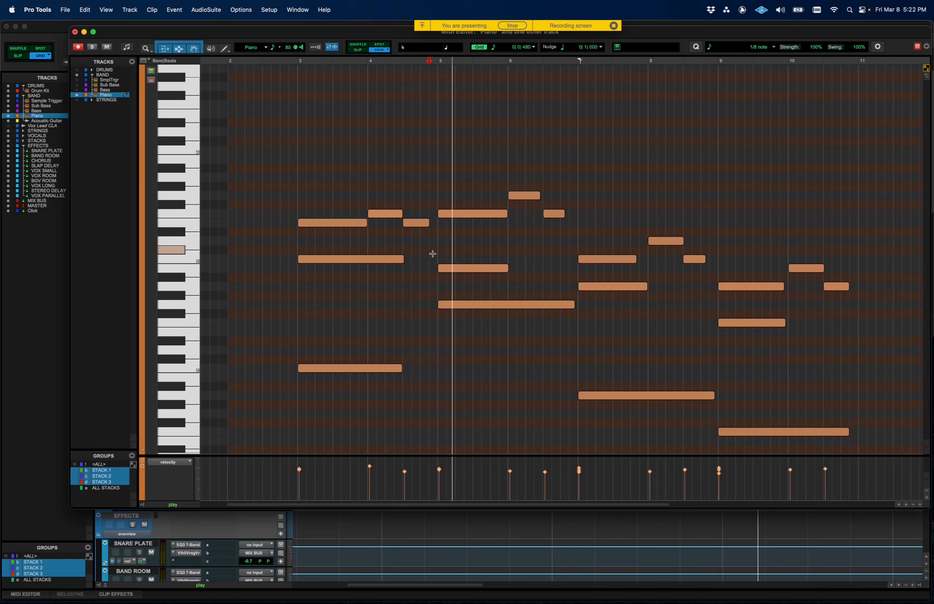
key(space)
drag(476, 214, 473, 245)
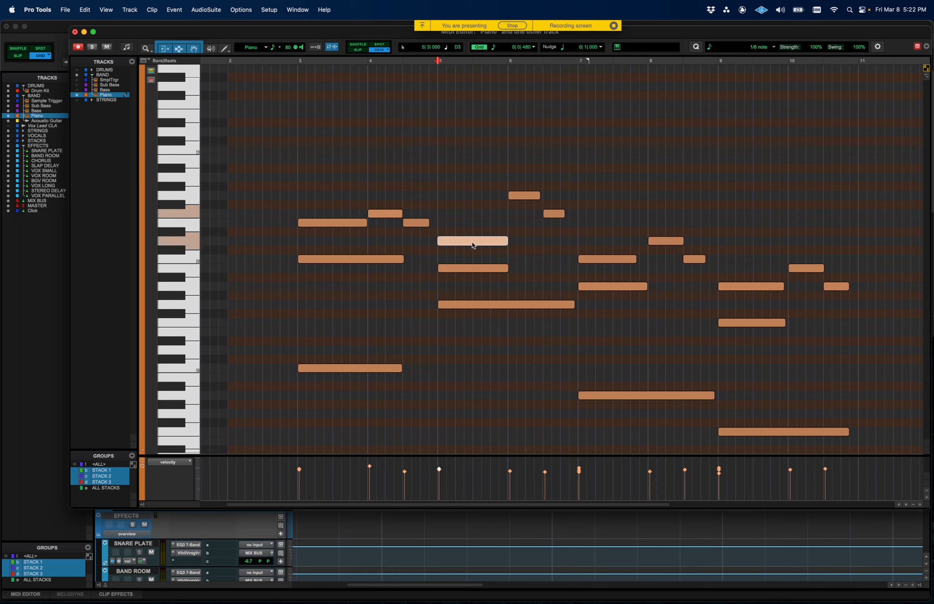
key(space)
key(space)
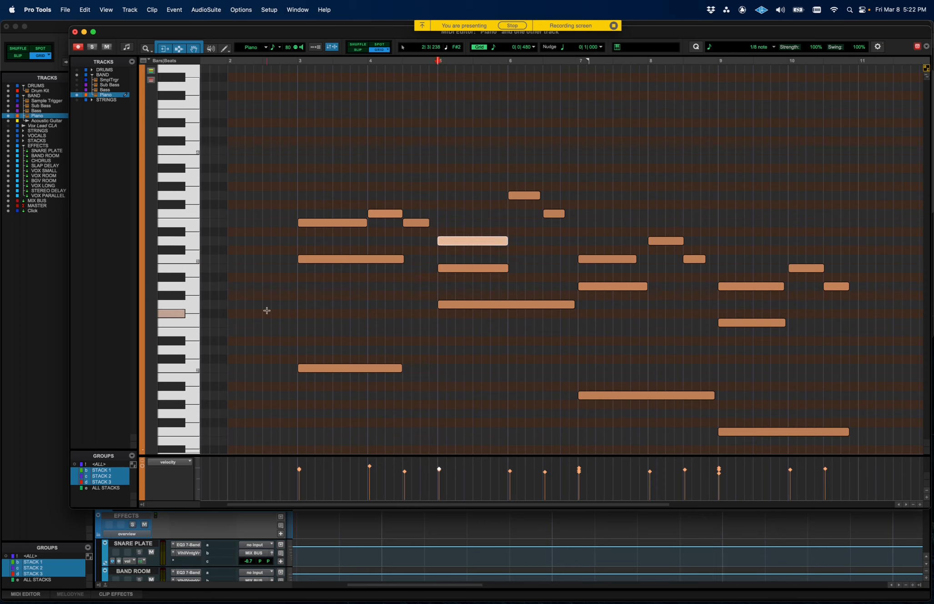
Play the piano part from bar 3 to check the revised bar 5 chord in context.
click(299, 300)
key(space)
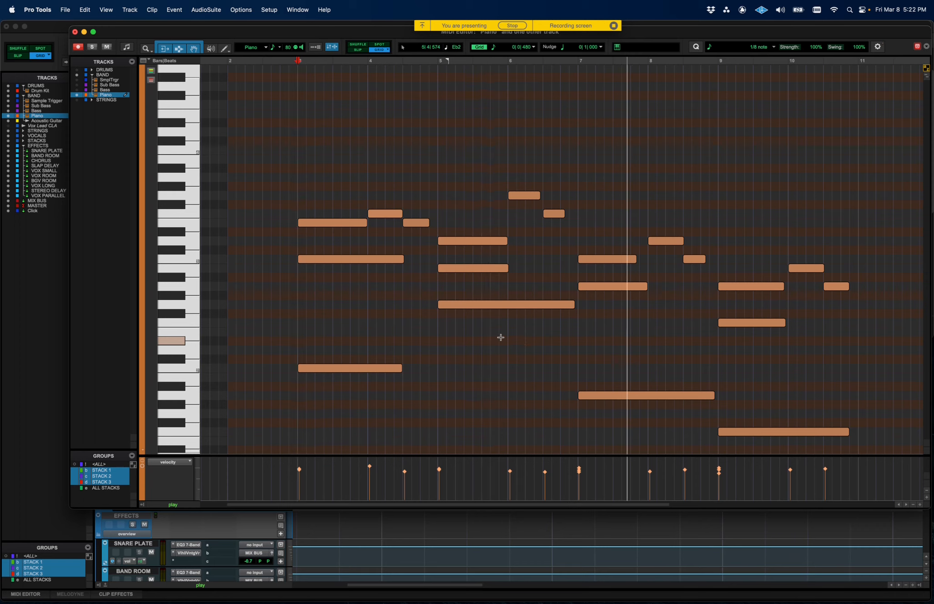
key(space)
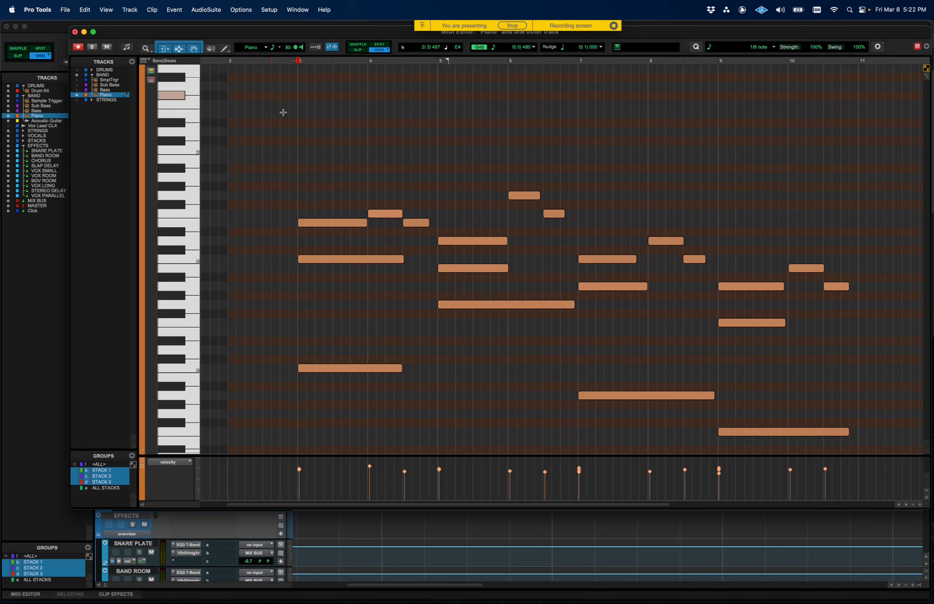
Close the MIDI Editor and place the edit cursor at bar 11 on the Piano track in the Edit window.
key(super+bracketleft)
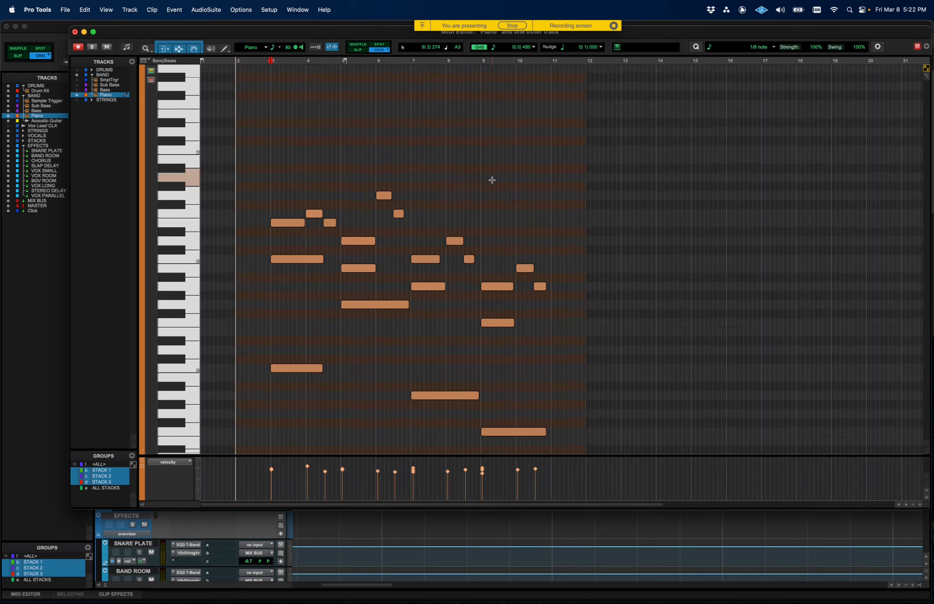
click(75, 32)
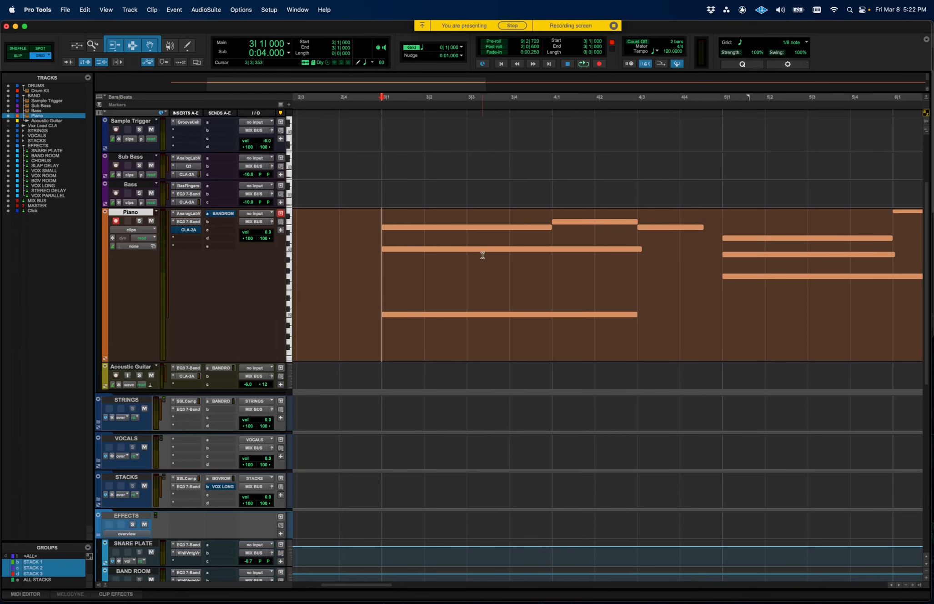
key(super+bracketleft)
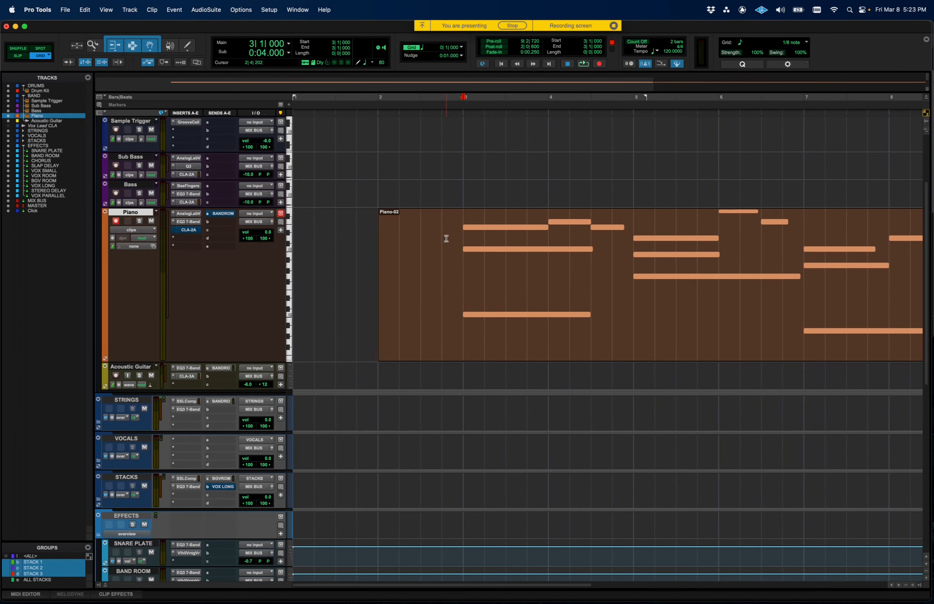
key(super+bracketleft)
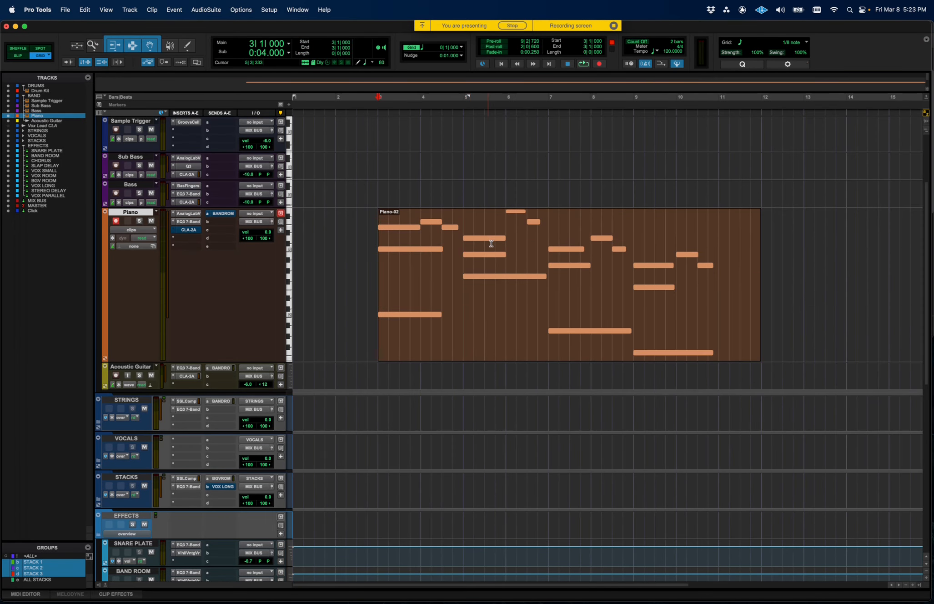
key(super+bracketright)
key(super+bracketright)
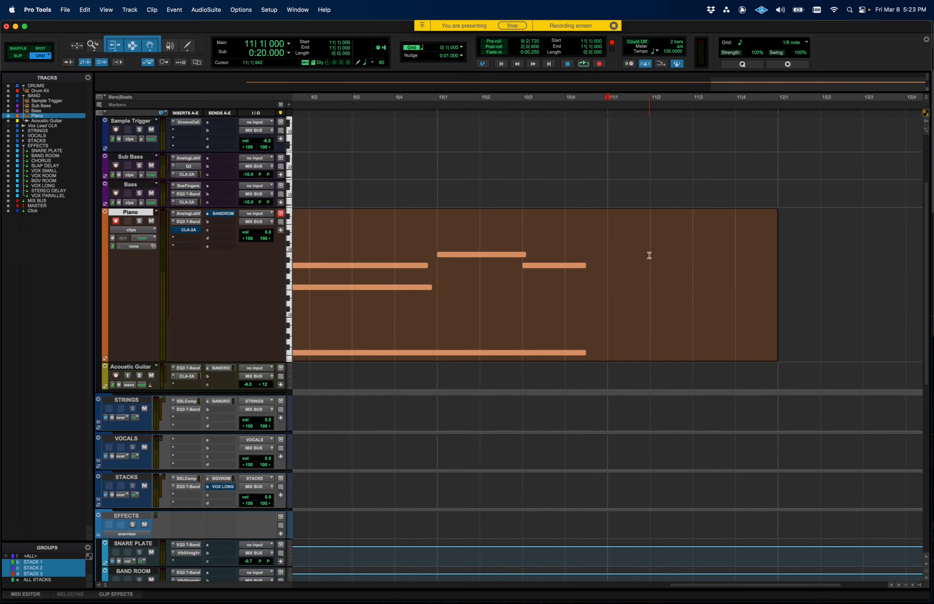
key(super+bracketleft)
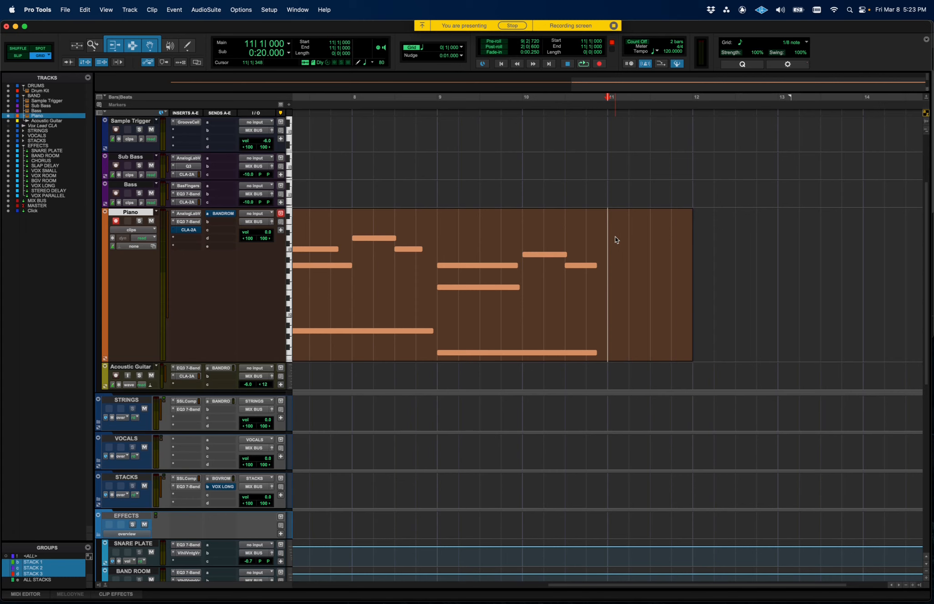
key(super+bracketleft)
key(super+bracketleft)
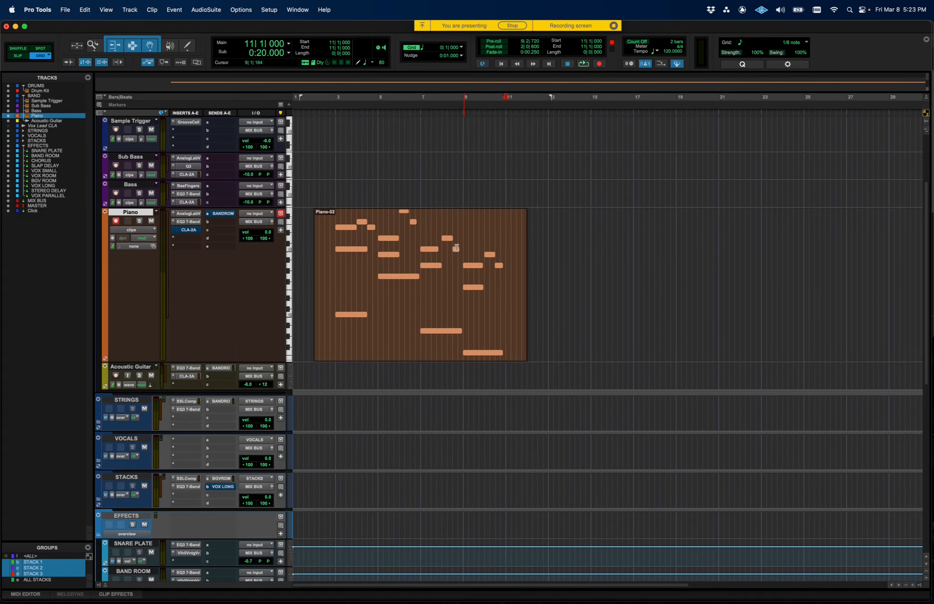
key(super+bracketright)
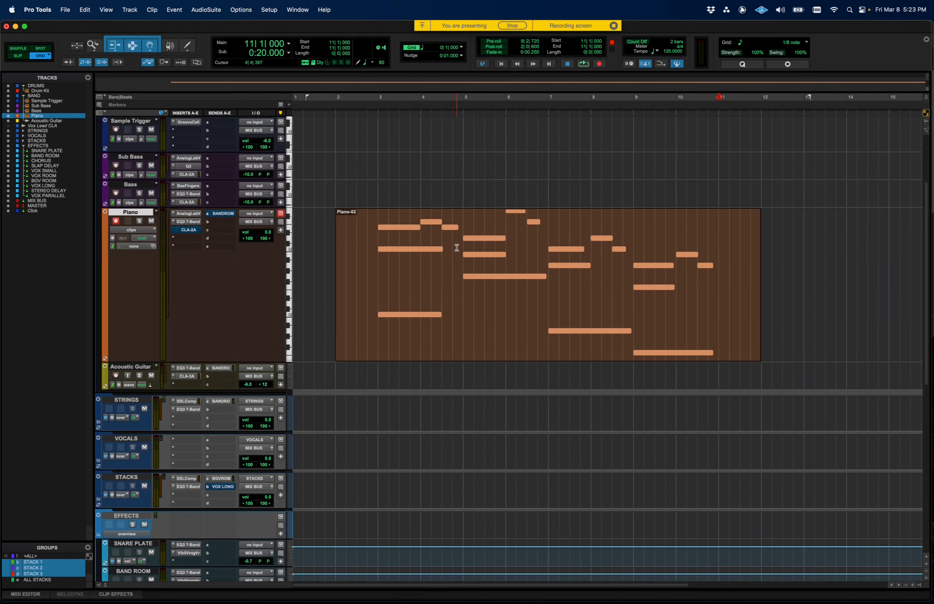
key(super+bracketright)
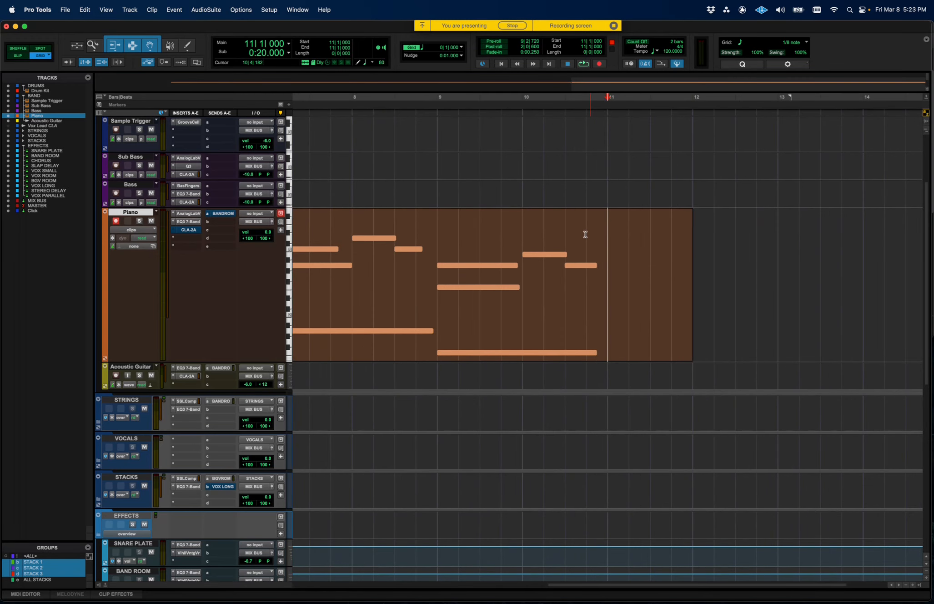
key(super+bracketleft)
Set the grid value to 1 bar and trim the end of the Piano clip to bar 11.
click(453, 48)
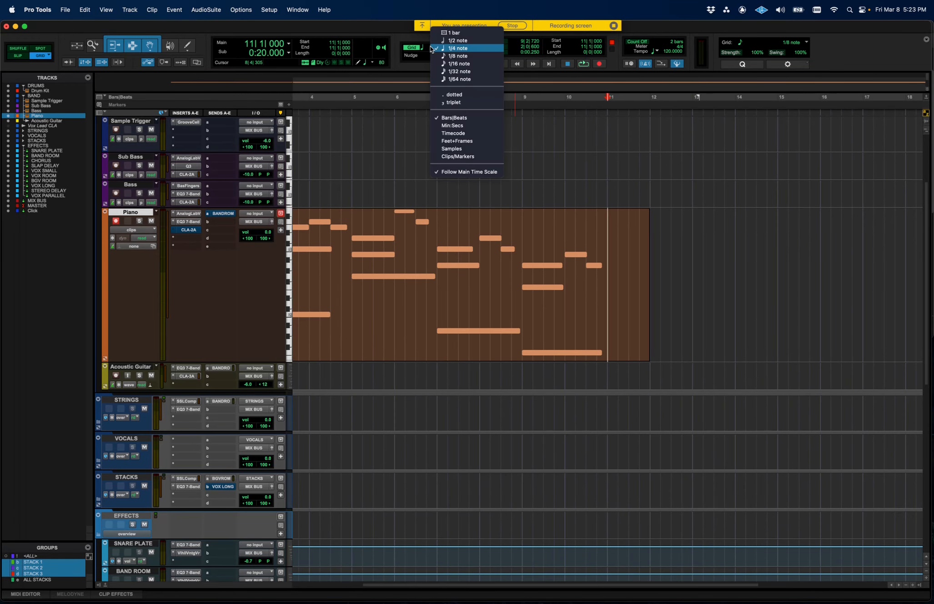
click(448, 31)
click(613, 209)
key(s)
scroll(623, 261, left, 5)
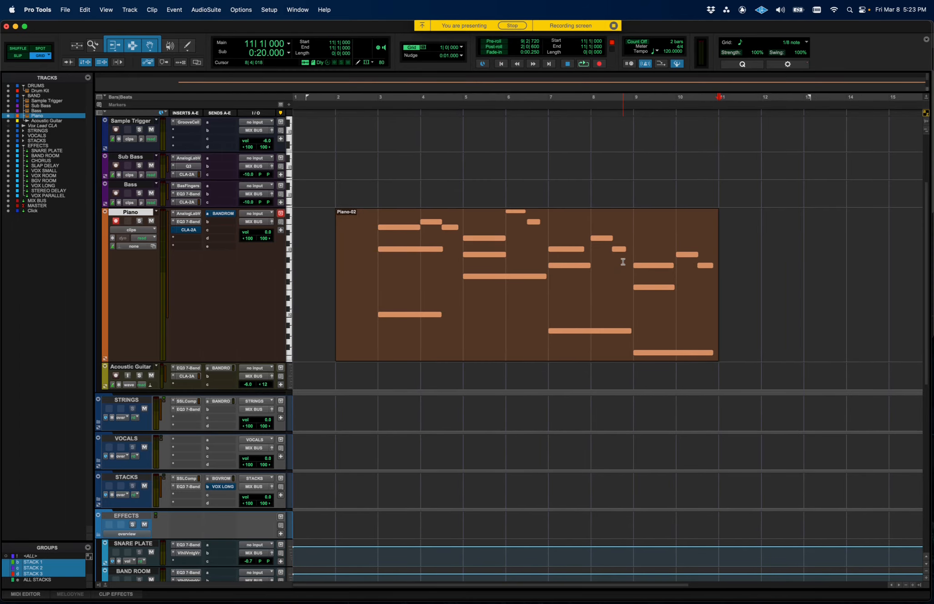
key(super+z)
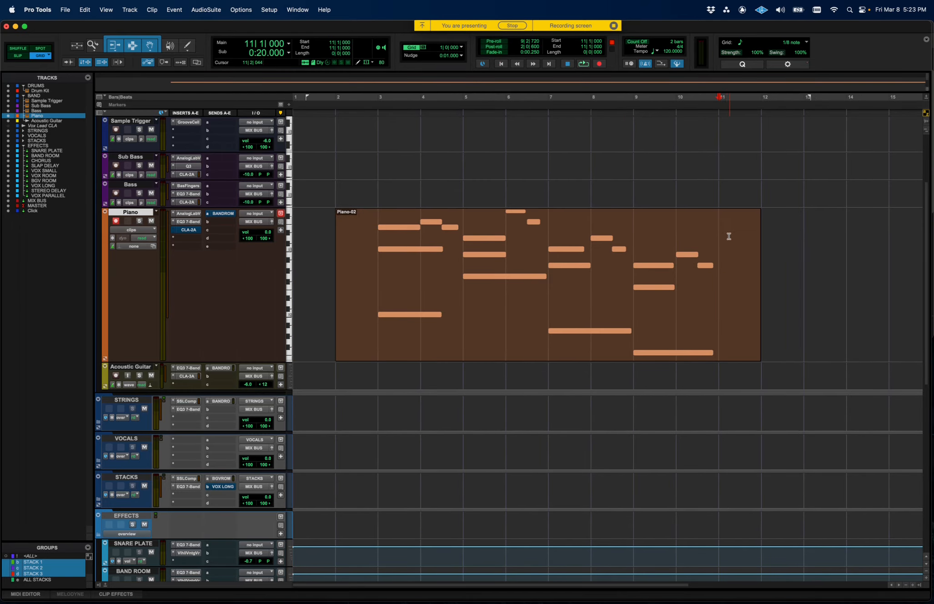
key(s)
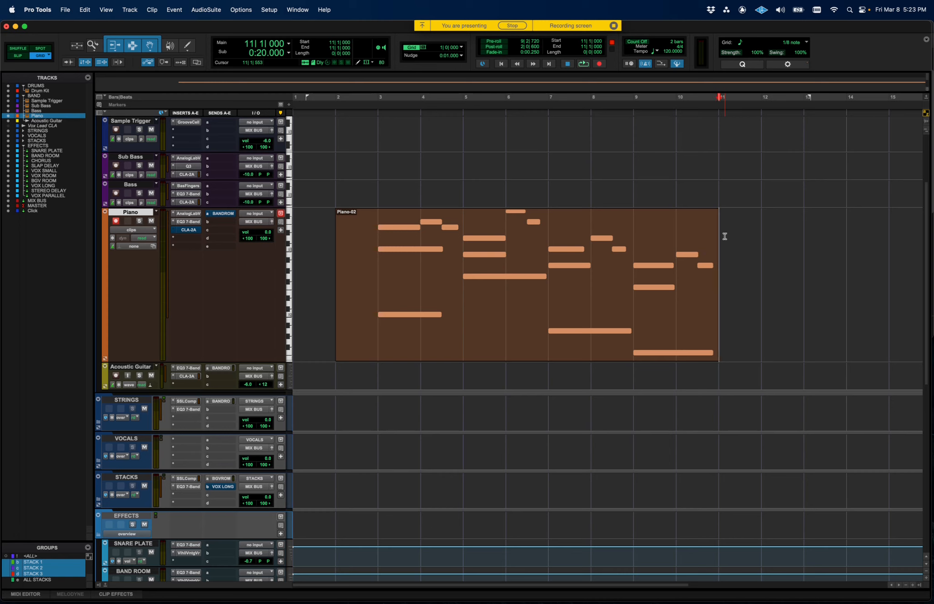
Trim the start of the Piano clip to bar 3, and undo both the start and end trims.
click(378, 247)
click(378, 249)
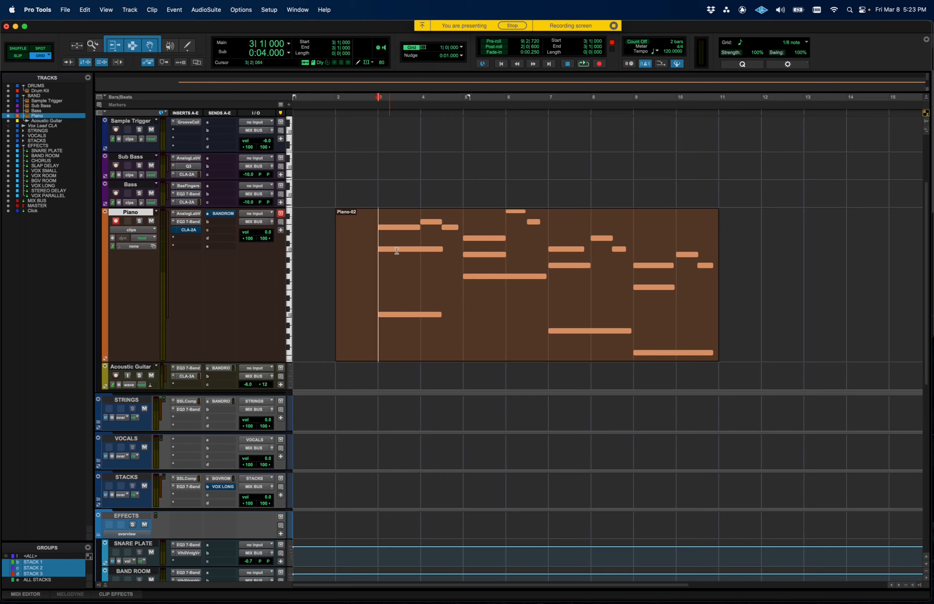
key(a)
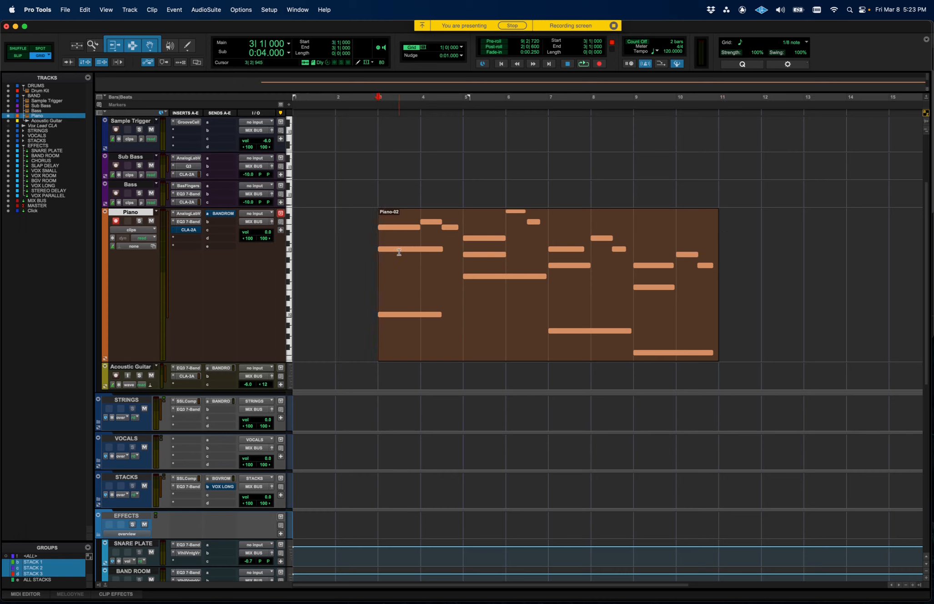
key(super+z)
key(super+z)
Trim the Piano clip's start to bar 3 and its end to bar 11 again, and undo both trims.
click(374, 245)
key(a)
click(720, 254)
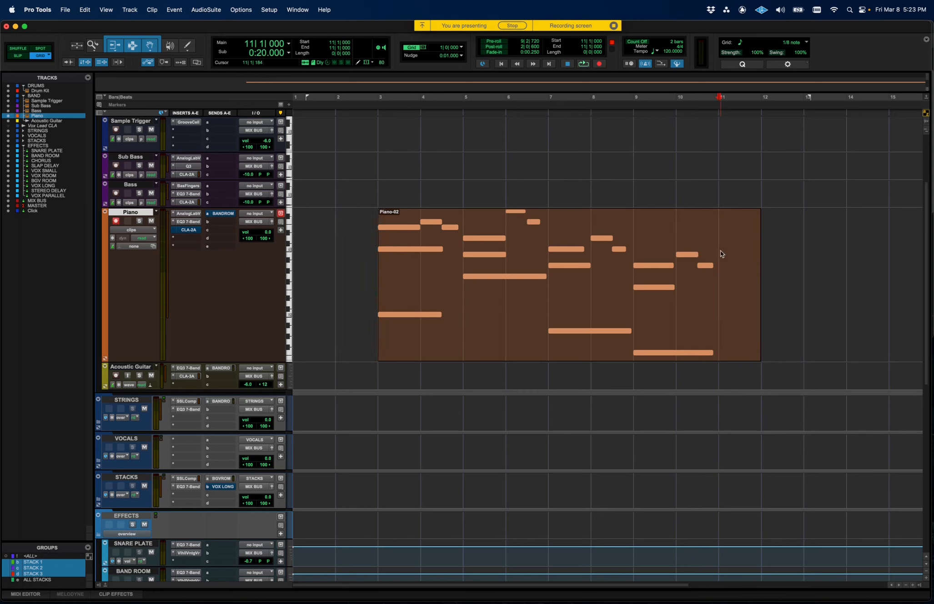
key(s)
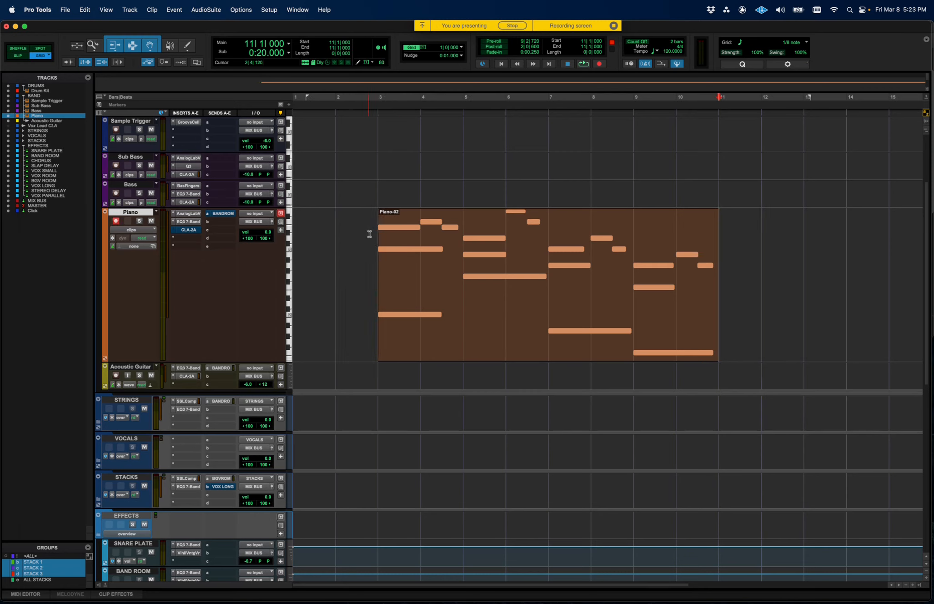
key(super+z)
key(super+z)
Trim the Piano clip so it starts at bar 3 and ends at bar 11.
key(a)
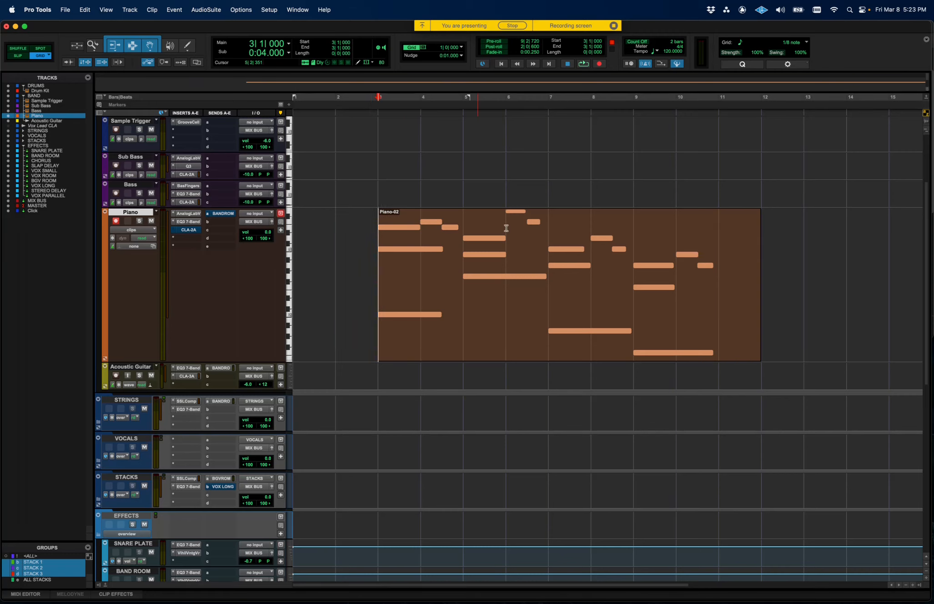
click(720, 254)
key(s)
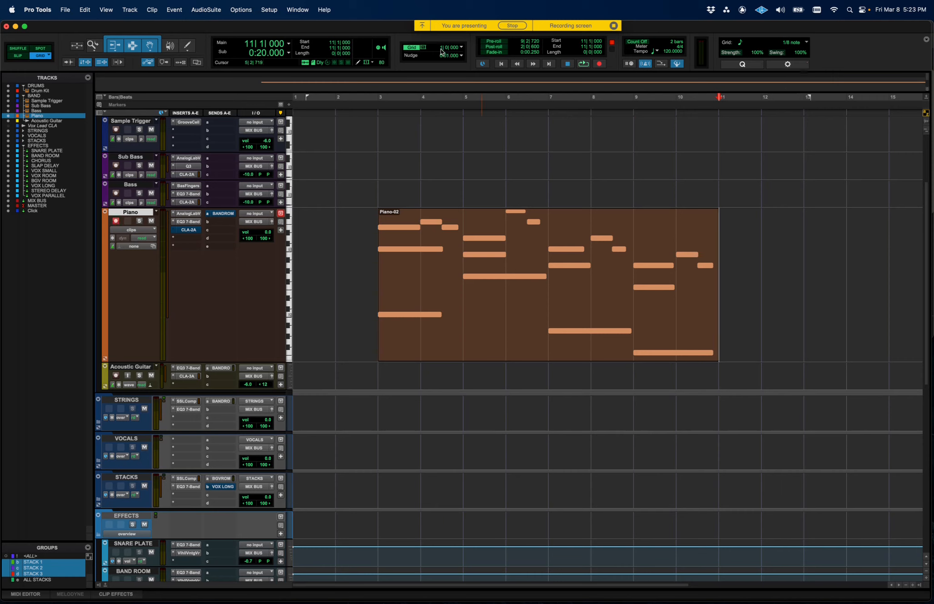
Select the whole Piano clip on a trial basis, and return the edit cursor to bar 3.
click(476, 332)
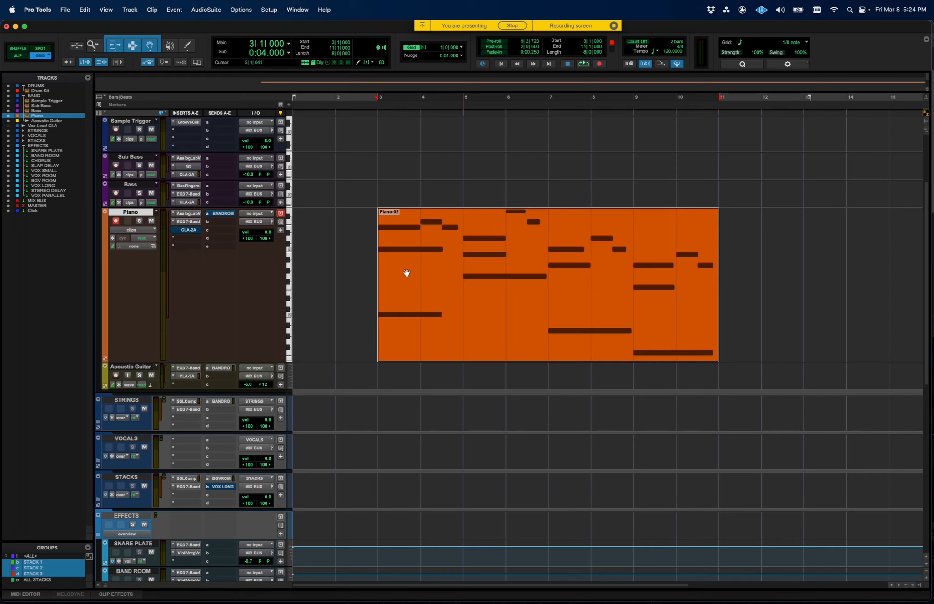
click(365, 244)
click(452, 314)
click(357, 243)
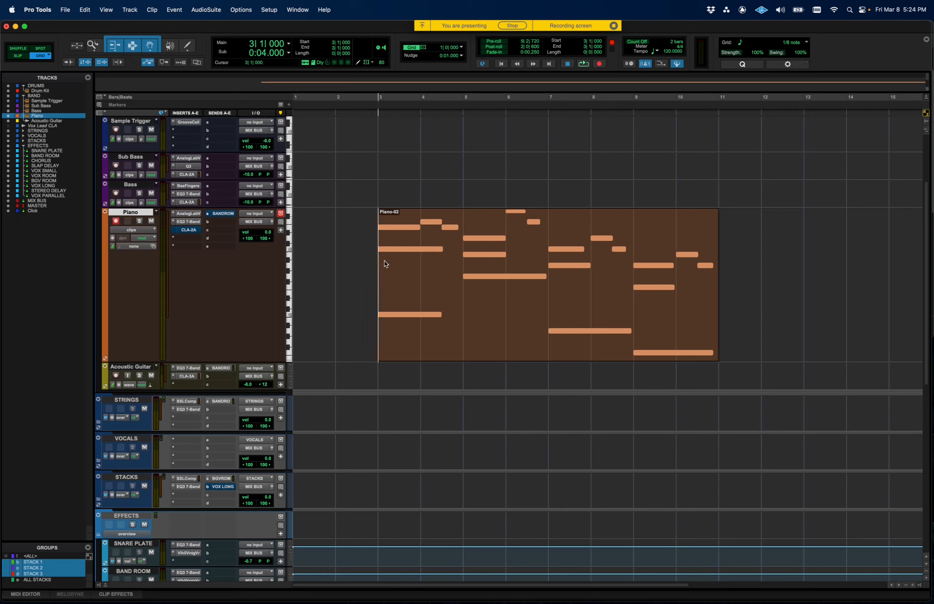
Mark a trial range from bar 3 to bar 5 on the Piano clip, clear it, and select the whole clip.
drag(380, 256, 337, 256)
click(337, 256)
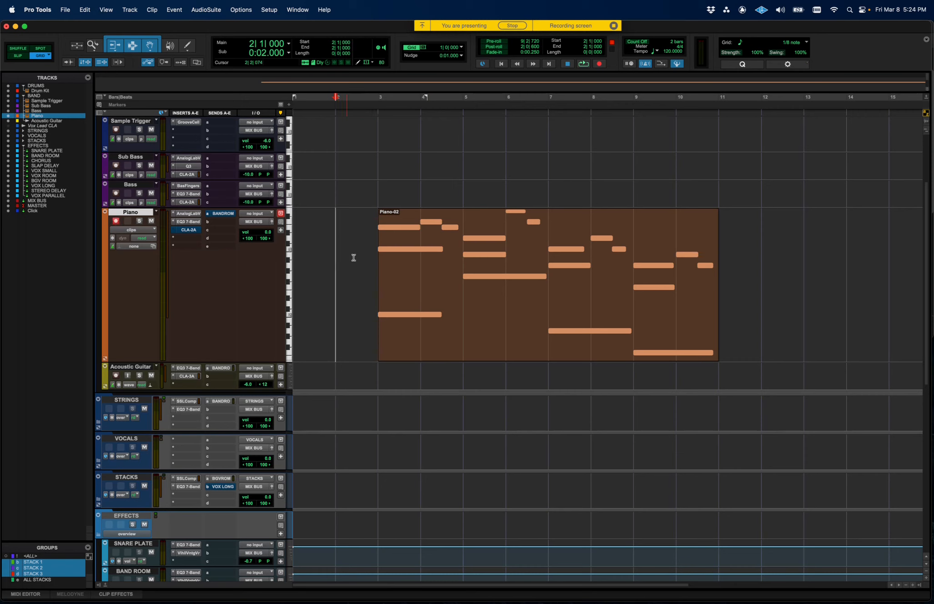
drag(377, 252, 481, 279)
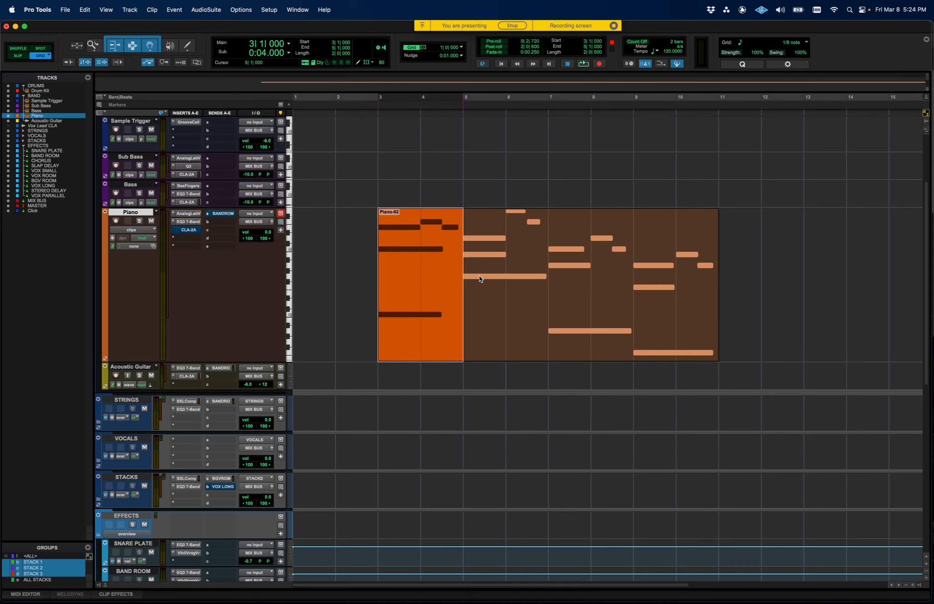
click(352, 223)
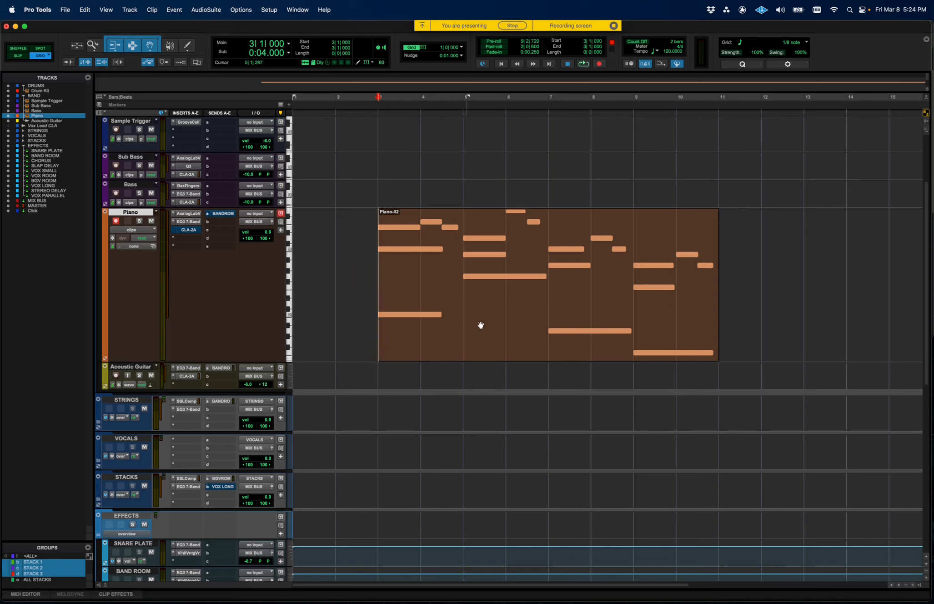
click(512, 326)
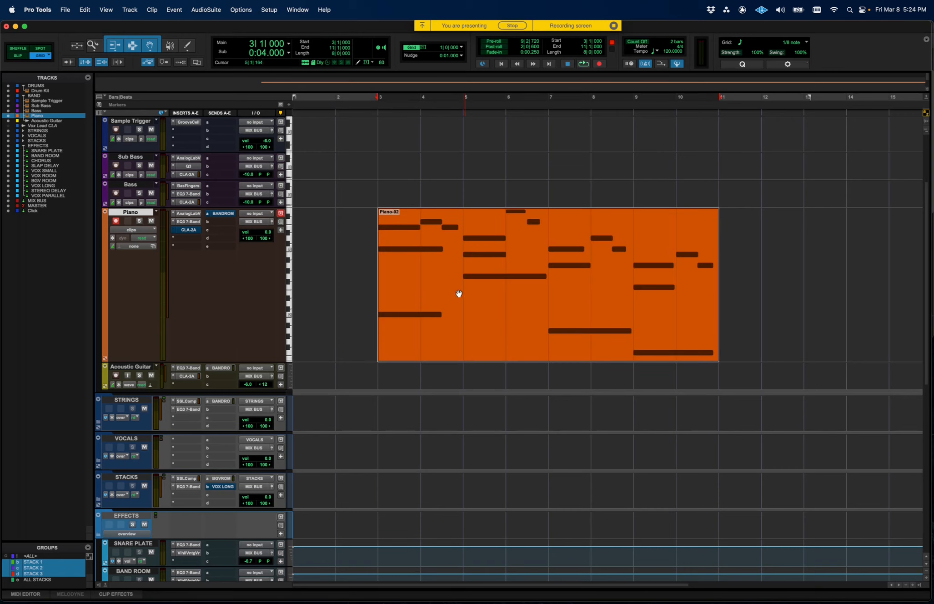
Place the edit cursor at bar 3 and play back the trimmed Piano clip.
click(383, 127)
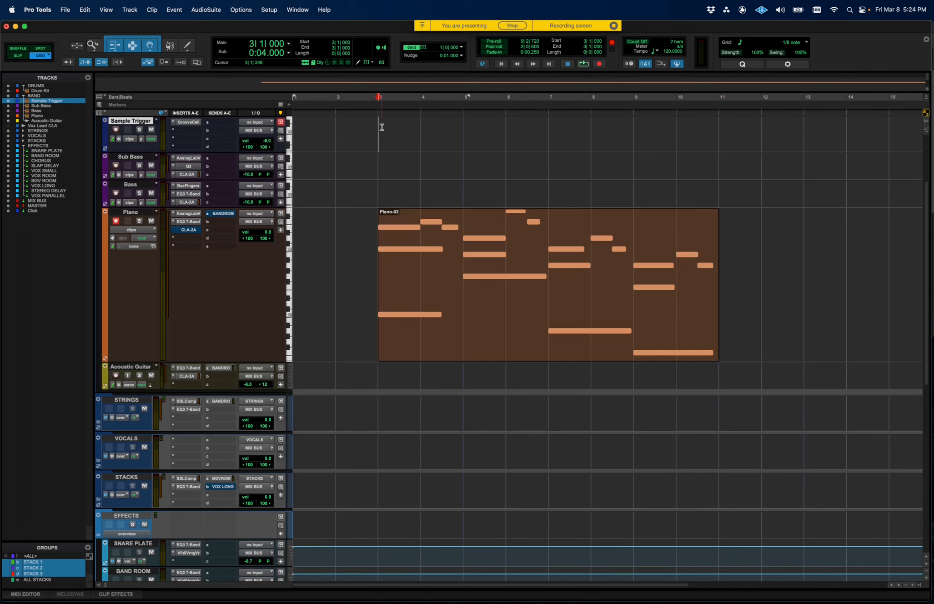
key(space)
key(space)
key(space)
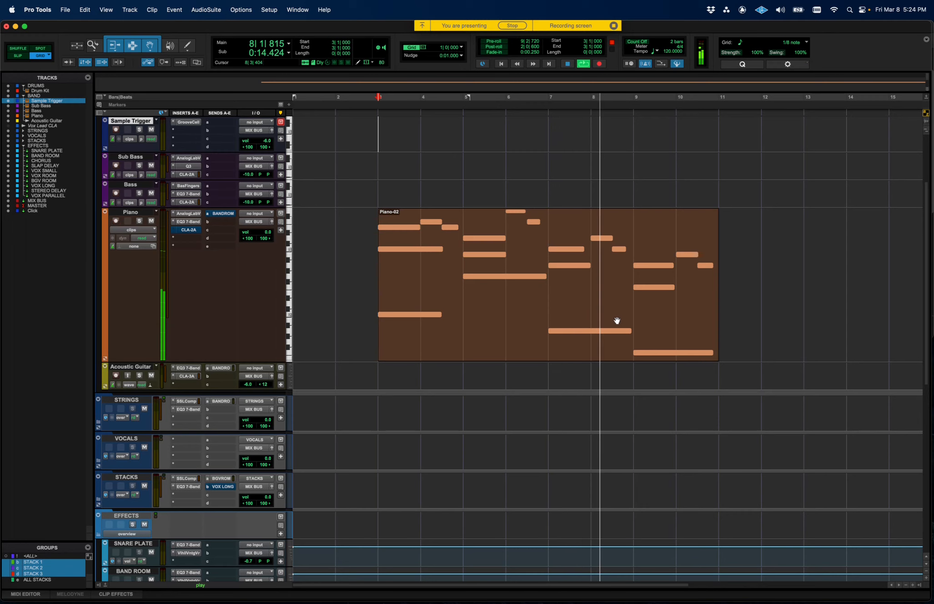
Duplicate the Piano clip during playback, stop playback, and undo the duplicate.
click(549, 349)
key(super+d)
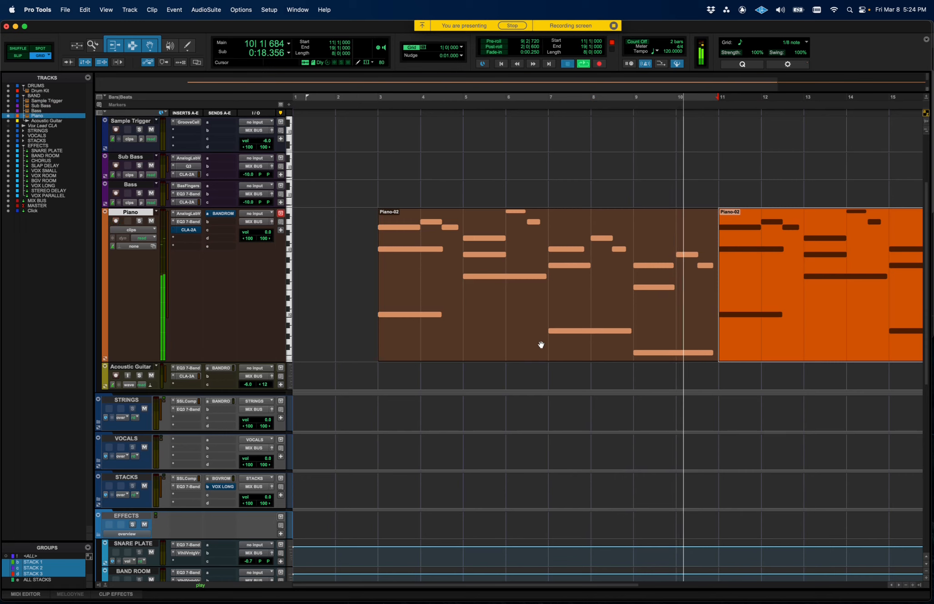
key(space)
key(super+z)
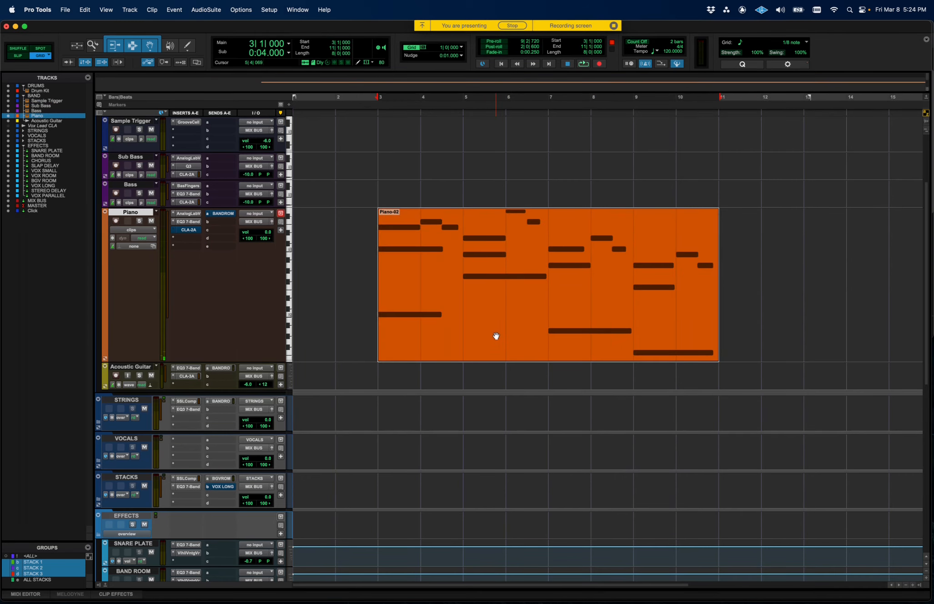
Try duplicating the Piano clip behind itself again, reselect the original clip, and undo the duplicate.
key(super+d)
scroll(516, 339, right, 5)
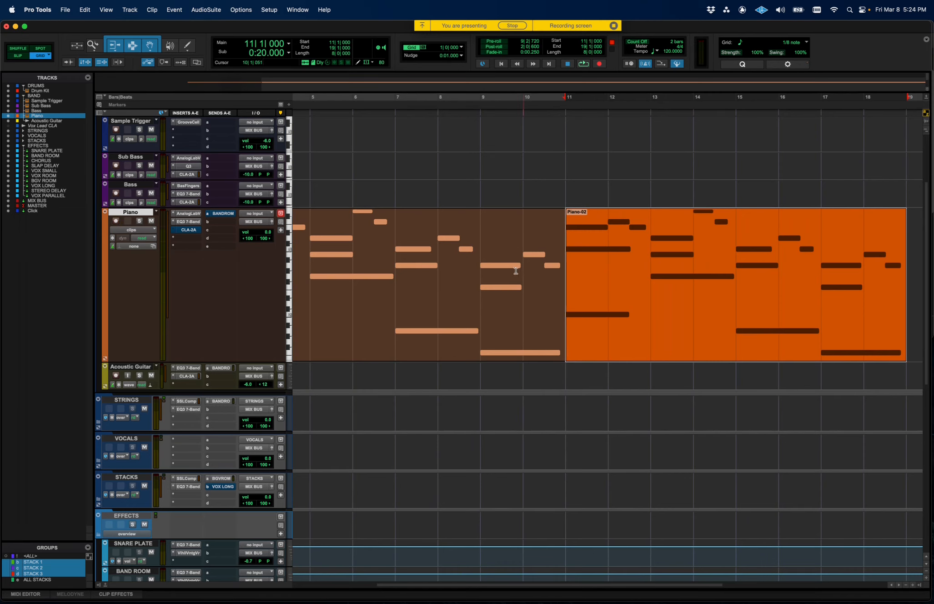
click(476, 319)
scroll(476, 319, left, 4)
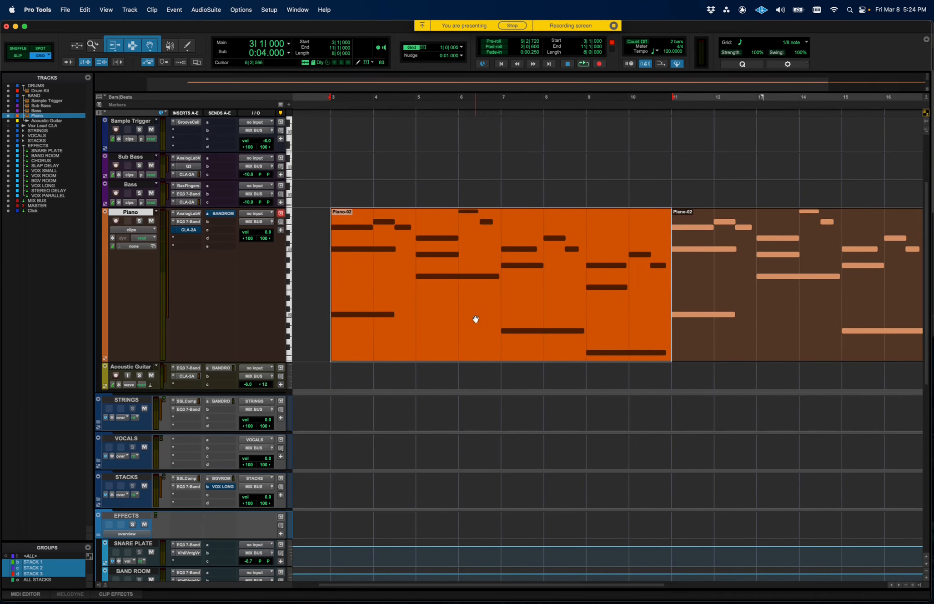
key(super+z)
key(super+shift+z)
key(super+z)
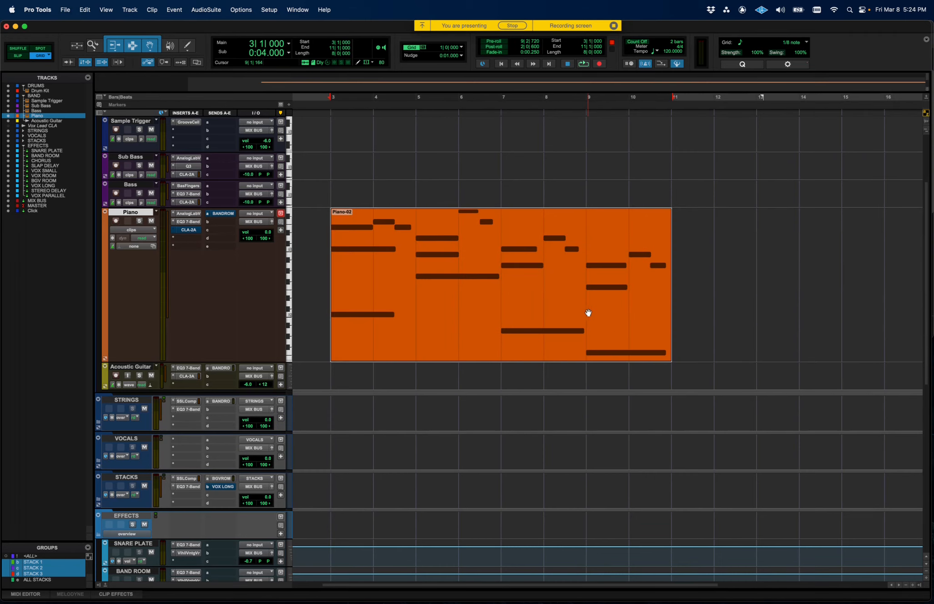
Copy the Piano clip along its track so that the copy starts at bar 11.
drag(496, 325, 824, 314)
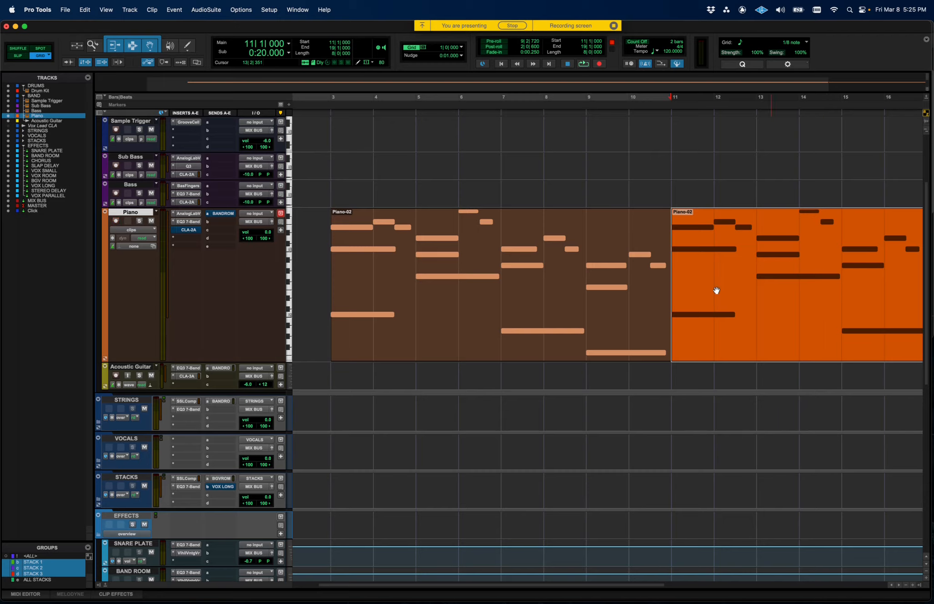
scroll(717, 291, right, 4)
key(r)
key(t)
key(r)
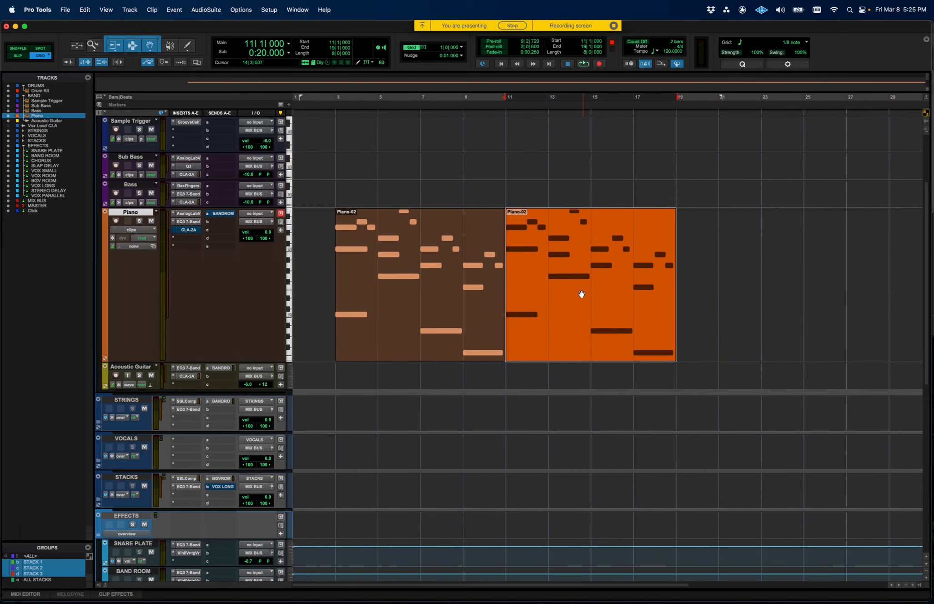
key(t)
key(r)
Play back the two consecutive Piano clips from bar 3.
click(337, 113)
key(space)
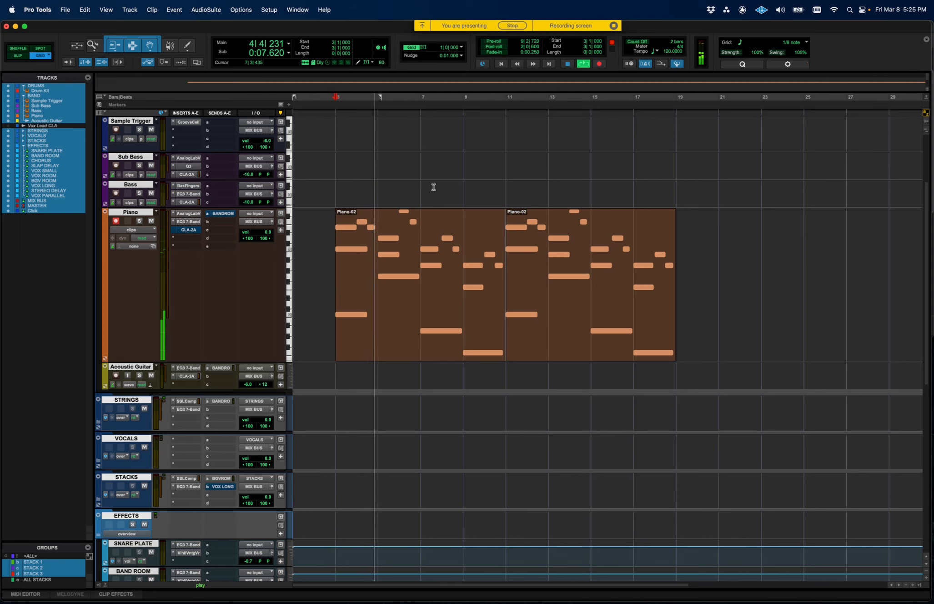
key(t)
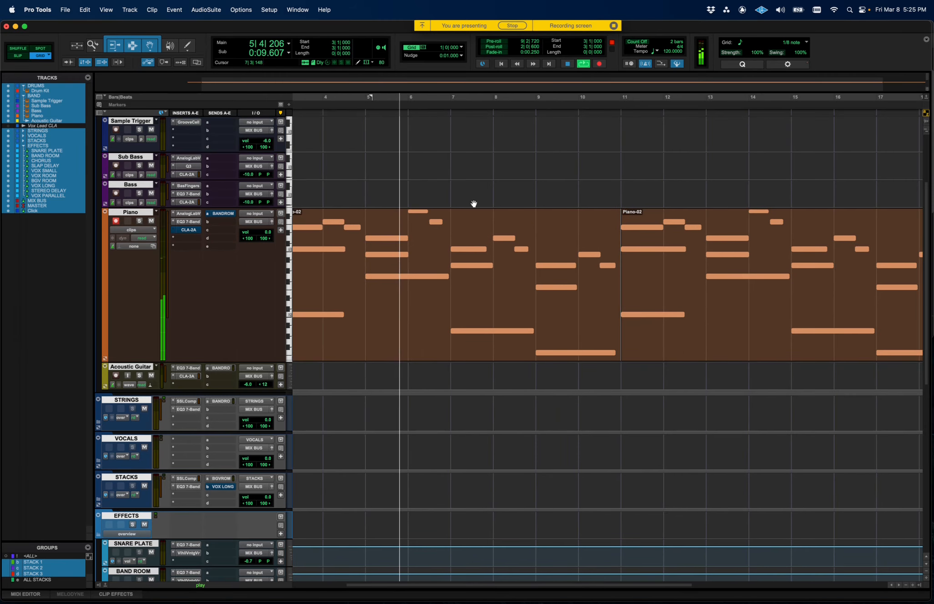
scroll(474, 203, left, 3)
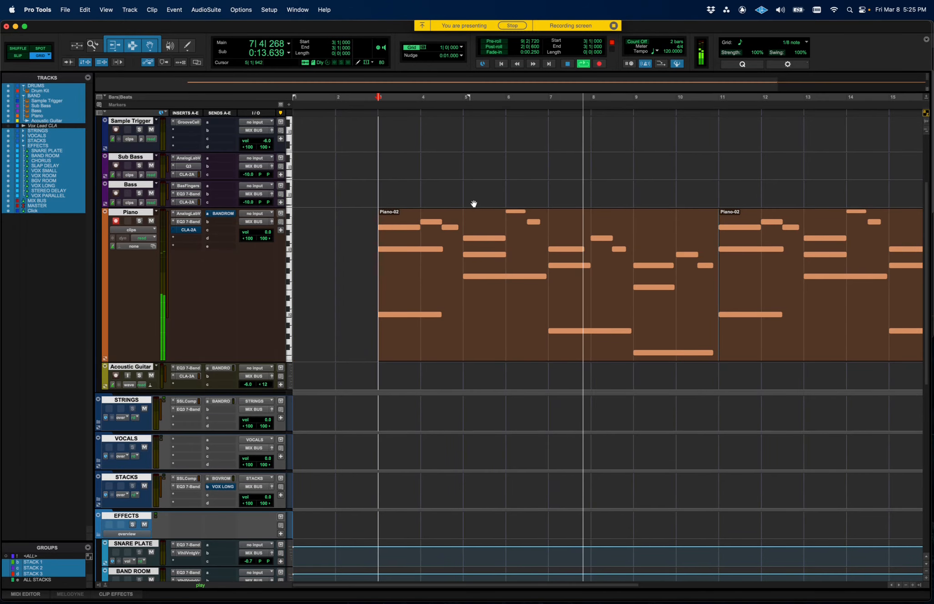
key(space)
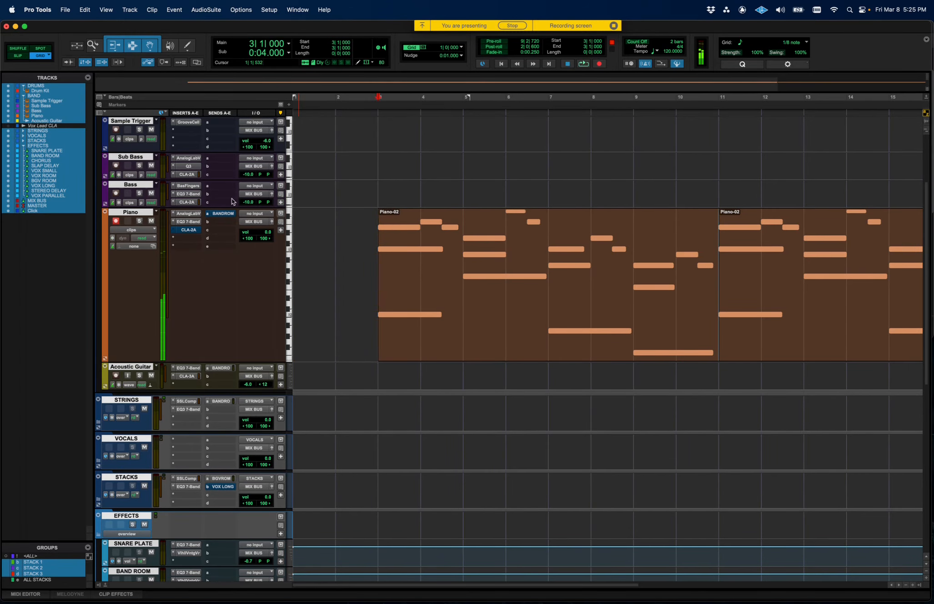
Copy both Piano clips onto the Bass track, keeping their start at bar 3.
alt+click(132, 214)
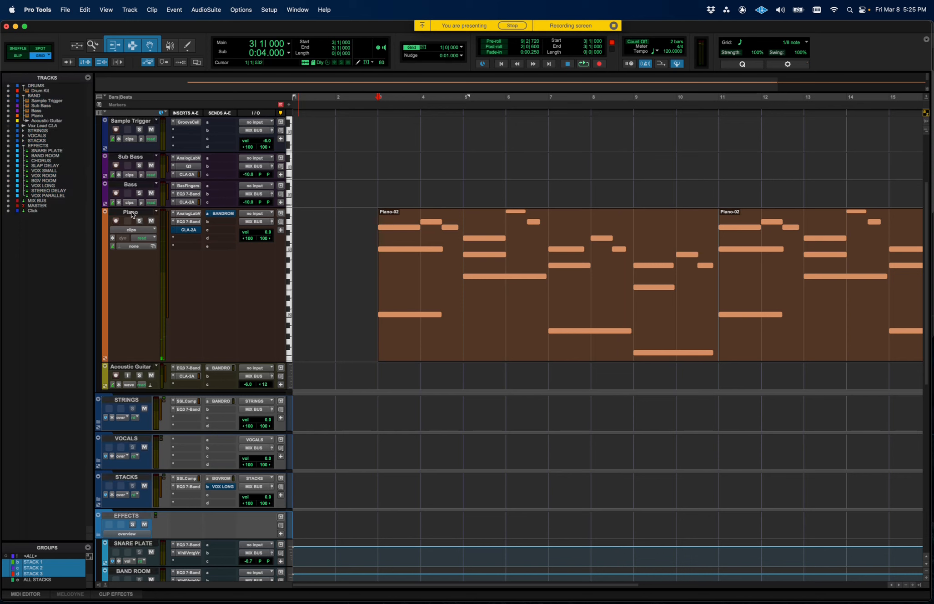
click(131, 185)
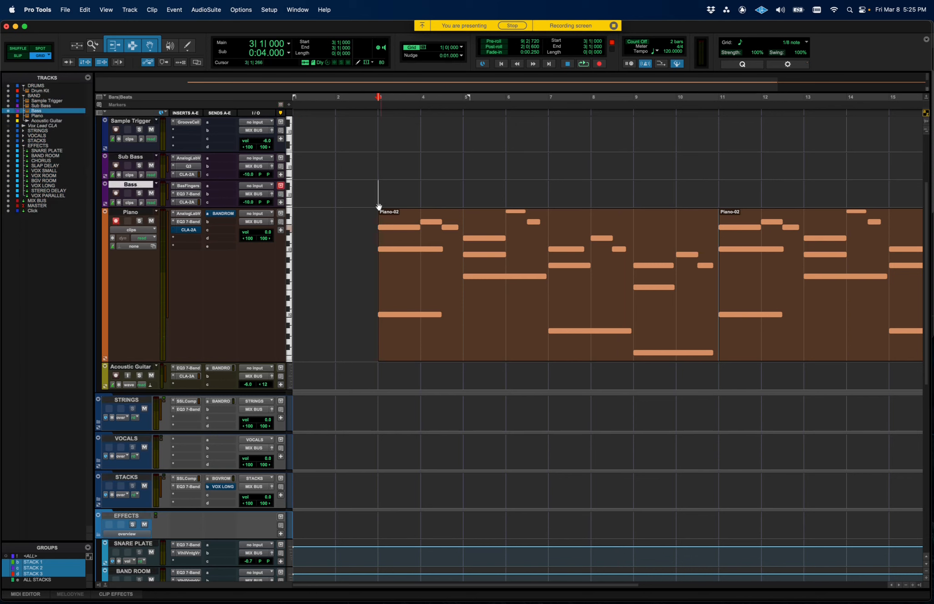
drag(380, 190, 526, 191)
click(527, 191)
key(super+bracketleft)
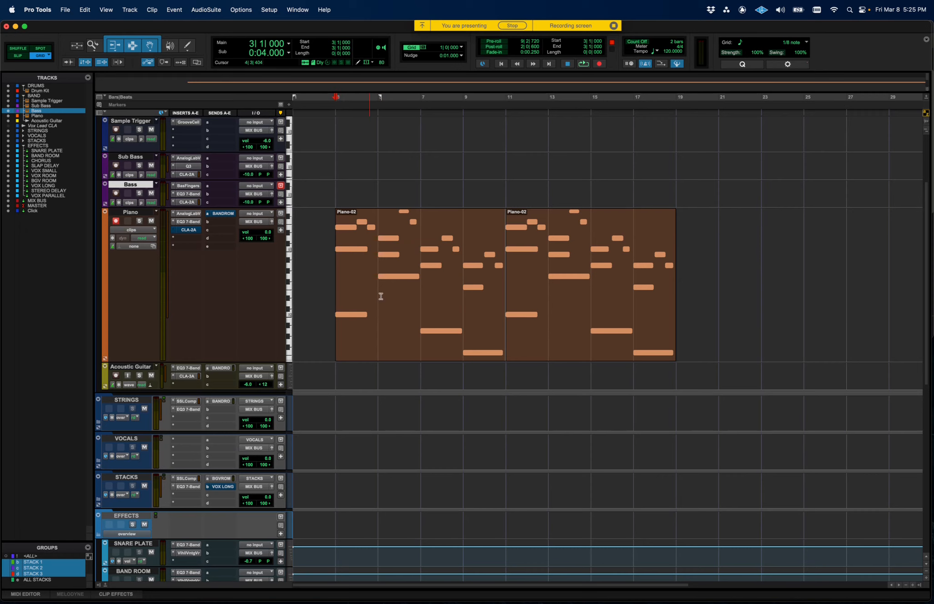
click(377, 327)
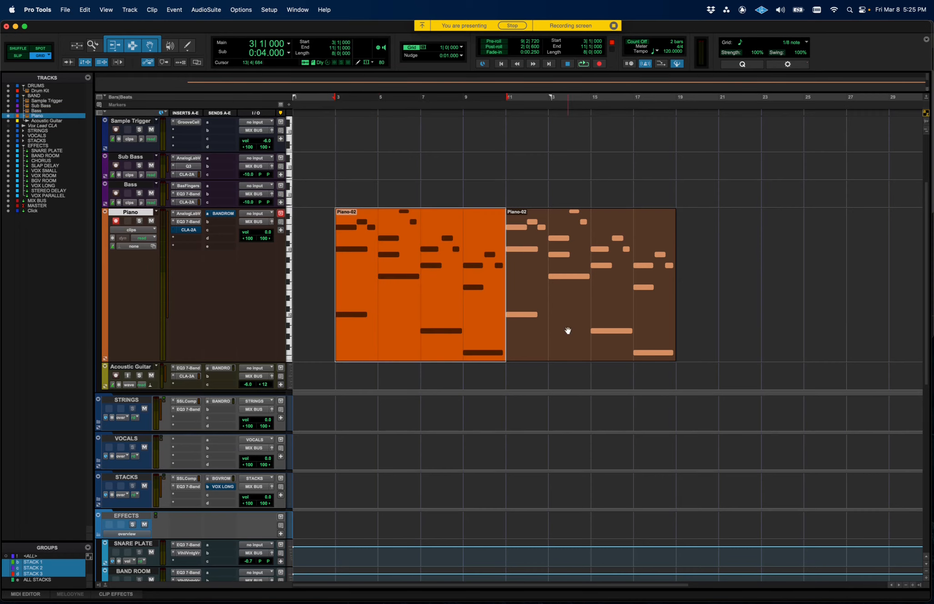
shift+click(568, 331)
drag(402, 318, 400, 192)
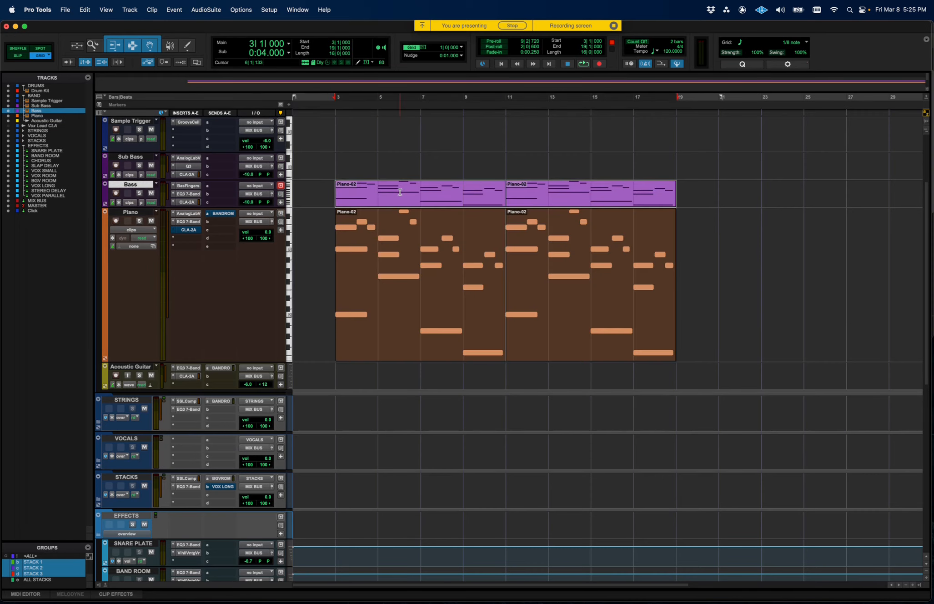
Make the Bass track taller and open its notes in the MIDI editor, showing bars 3 to 19.
click(336, 165)
key(super+bracketright)
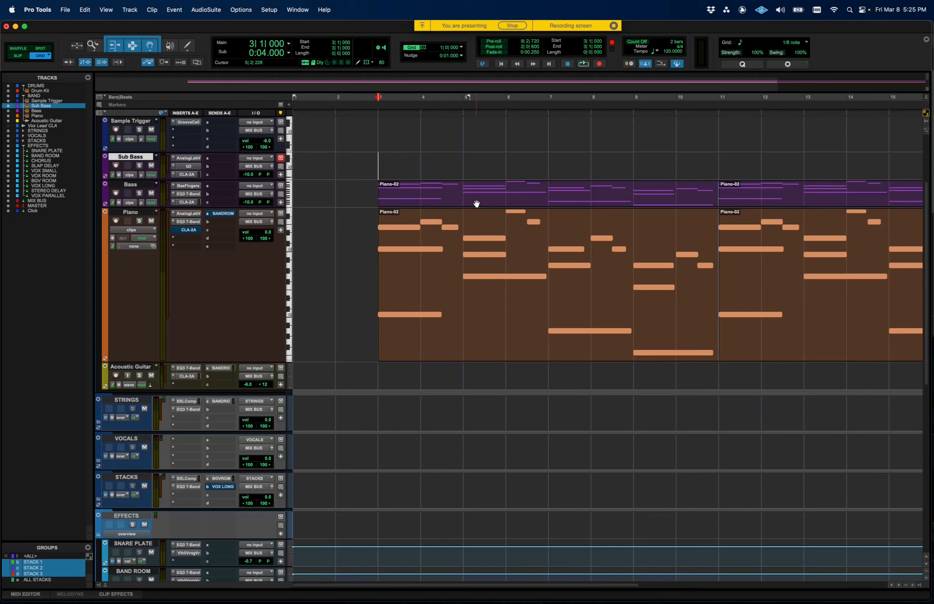
drag(125, 229, 127, 296)
click(454, 281)
key(ctrl+equal)
key(ctrl+equal)
key(ctrl+equal)
key(super+bracketleft)
key(super+bracketleft)
key(super+bracketleft)
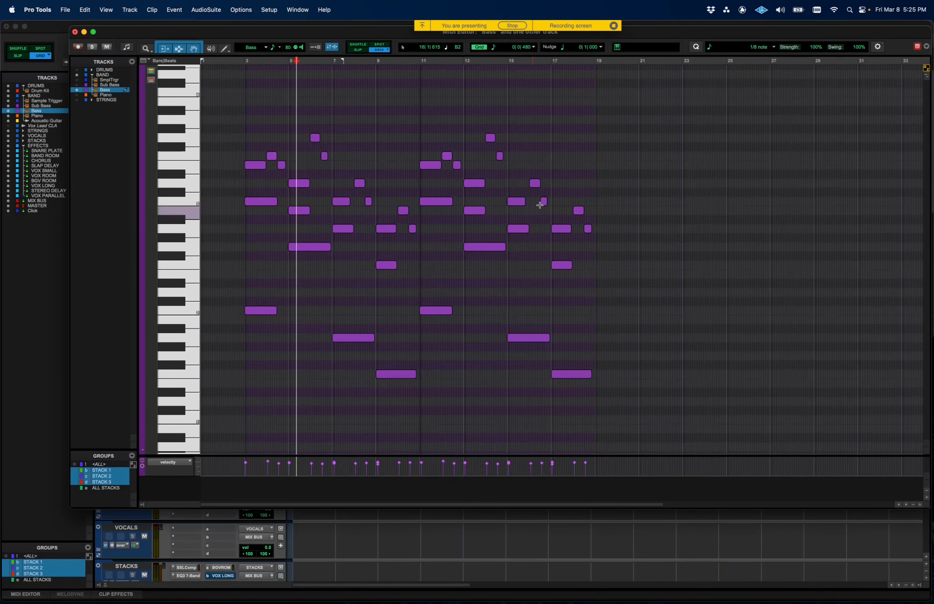
Try deleting all notes above the lowest ones in the Bass part, and undo the deletion.
drag(617, 128, 236, 283)
key(Delete)
key(super+z)
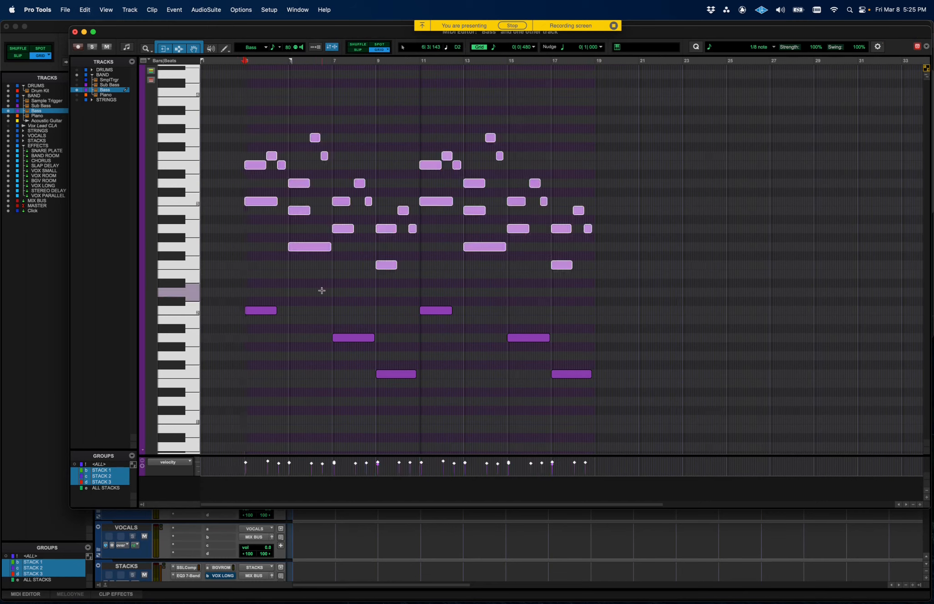
Delete all notes from A2 upward in the Bass part.
click(336, 282)
drag(615, 151, 205, 235)
key(Delete)
drag(598, 133, 194, 190)
key(Delete)
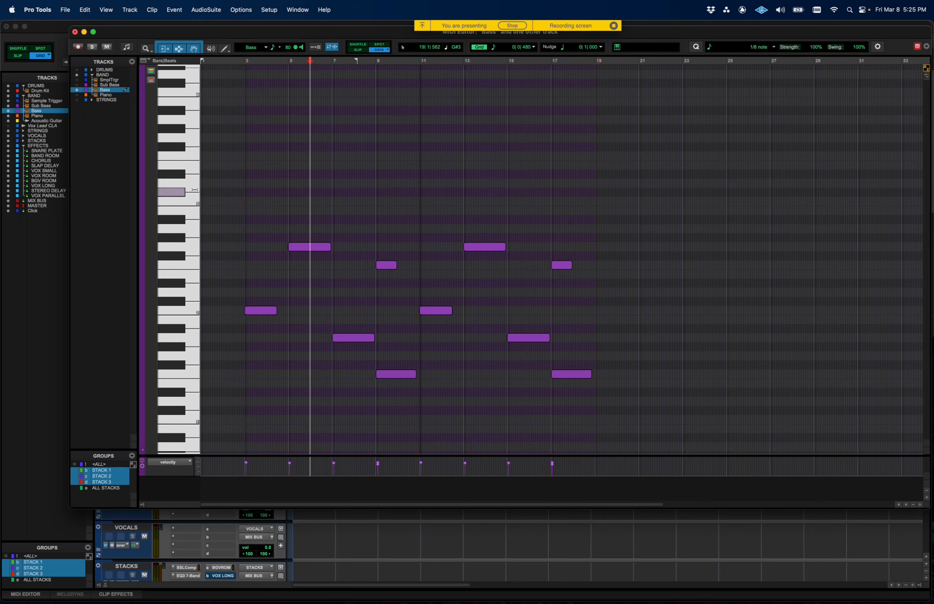
Delete the short F2 notes at bars 9 and 17 of the Bass part.
drag(412, 253, 384, 277)
key(Delete)
click(617, 246)
drag(613, 196, 568, 266)
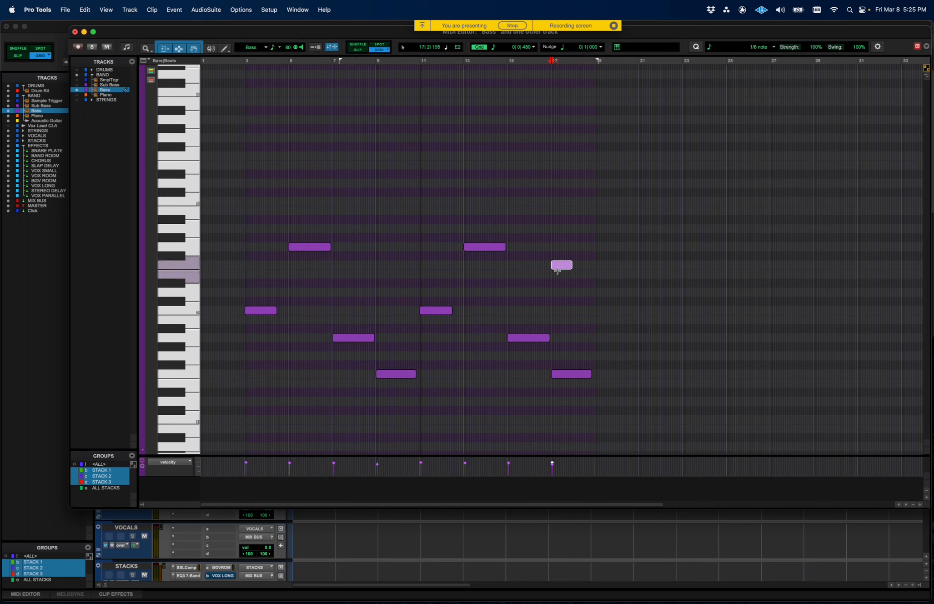
key(Delete)
Move the G2 notes at bars 5 and 13 of the Bass part down an octave to G1.
mouse_move(350, 243)
mouse_down()
mouse_move(319, 252)
mouse_move(334, 248)
mouse_up()
drag(518, 214, 295, 262)
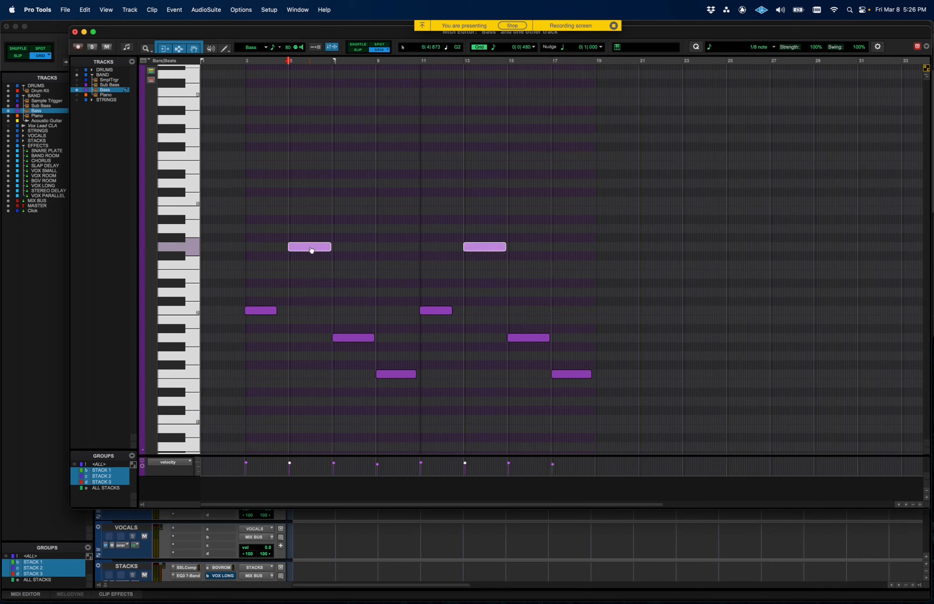
drag(311, 251, 311, 360)
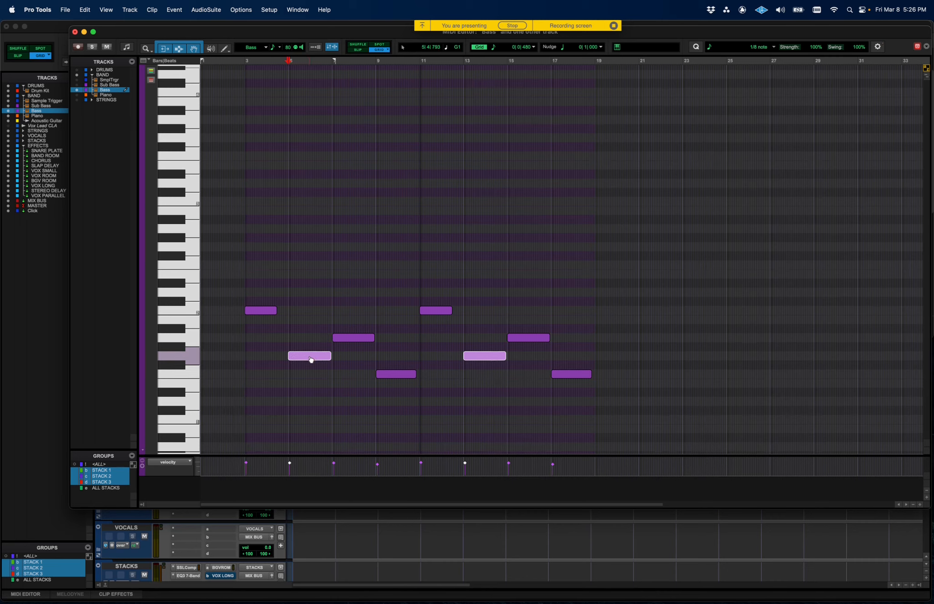
Lengthen the C2 notes at bars 3 and 11 of the Bass part to end at bars 5 and 13.
drag(246, 275, 290, 317)
key(t)
key(r)
drag(607, 276, 245, 326)
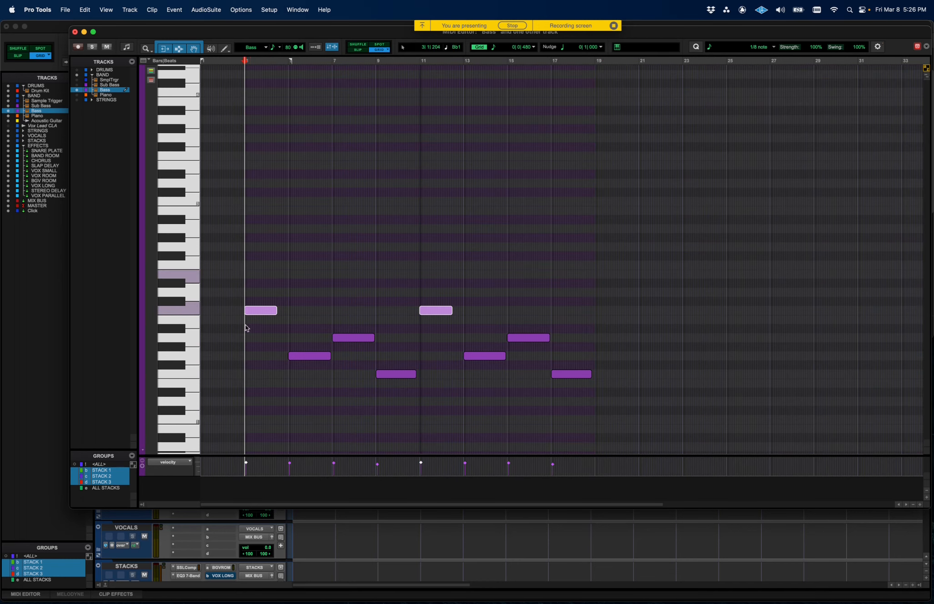
key(t)
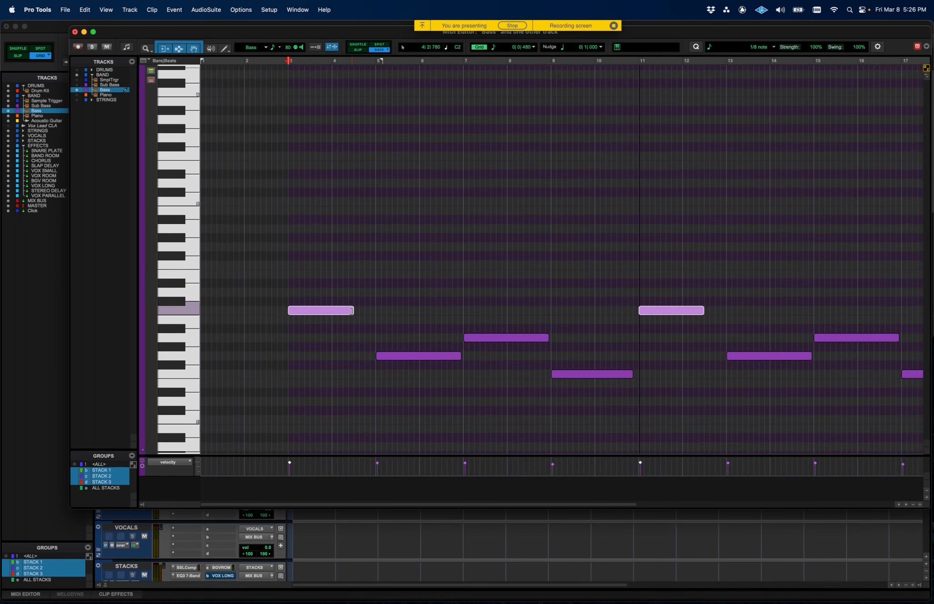
drag(352, 311, 373, 319)
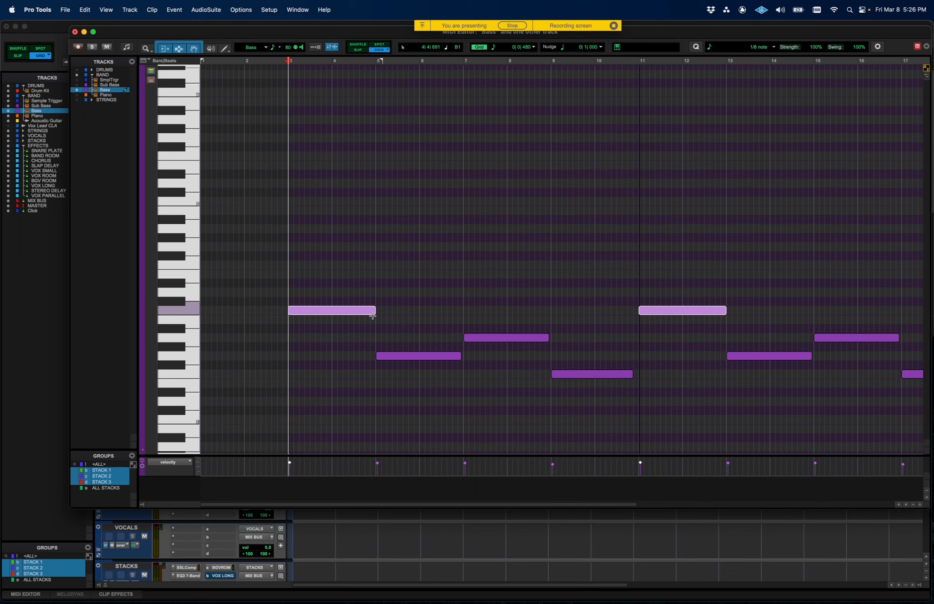
Lengthen the A1 notes at bars 7 and 15 of the Bass part to end at bars 9 and 17.
scroll(553, 331, right, 2)
scroll(553, 332, down, 1)
click(548, 301)
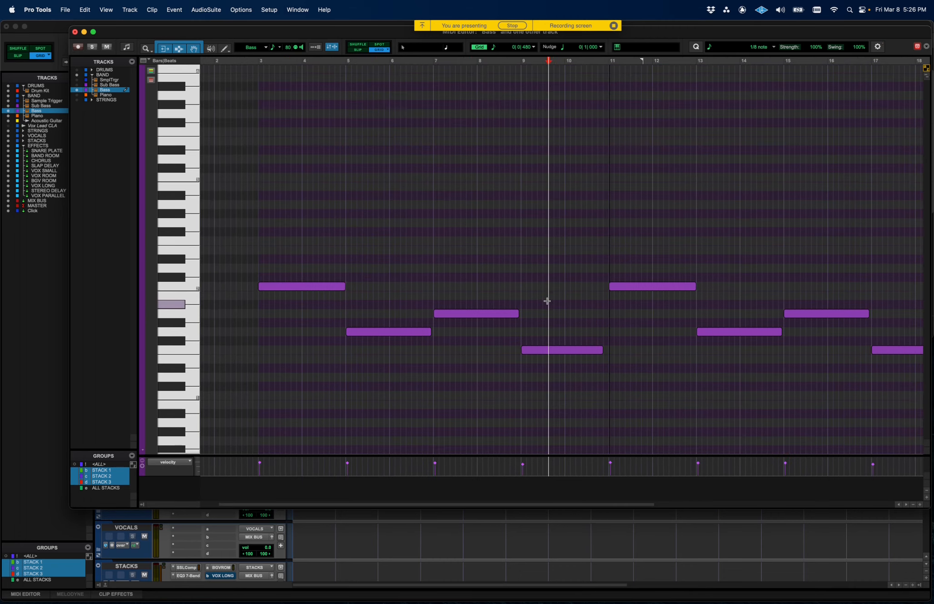
scroll(547, 300, right, 2)
scroll(721, 300, right, 1)
key(r)
drag(611, 303, 367, 324)
key(t)
mouse_move(546, 317)
mouse_down()
mouse_move(512, 318)
mouse_move(550, 317)
mouse_up()
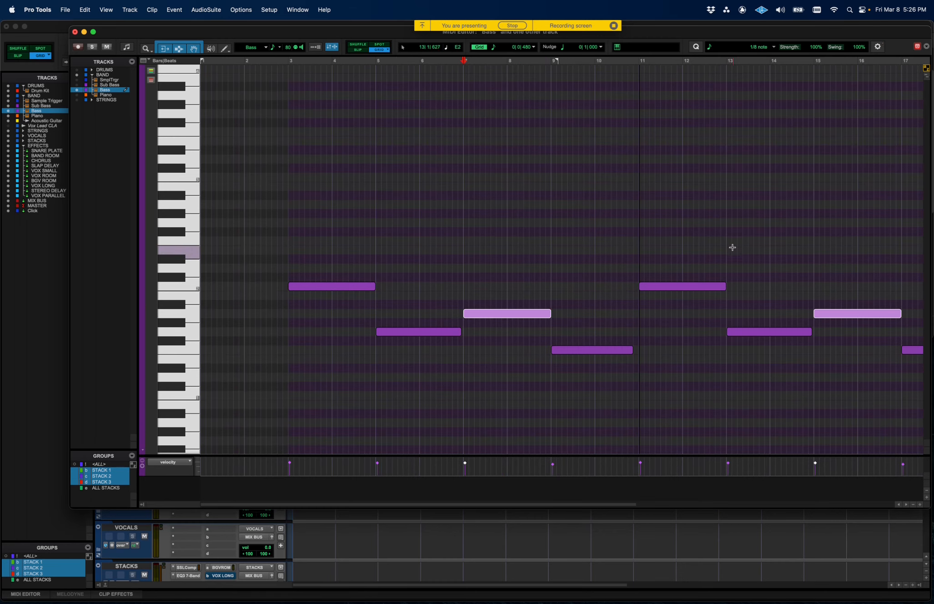
Select all Bass notes and extend the G1 notes at bars 5 and 13 to end at bars 7 and 15.
key(r)
drag(727, 246, 228, 378)
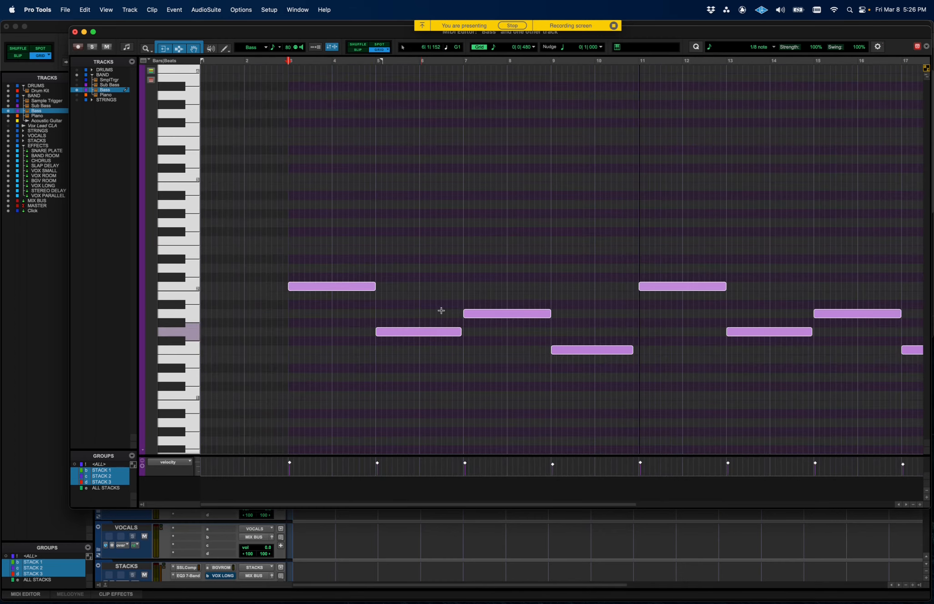
mouse_move(291, 287)
mouse_down()
mouse_move(322, 293)
mouse_move(291, 297)
mouse_up()
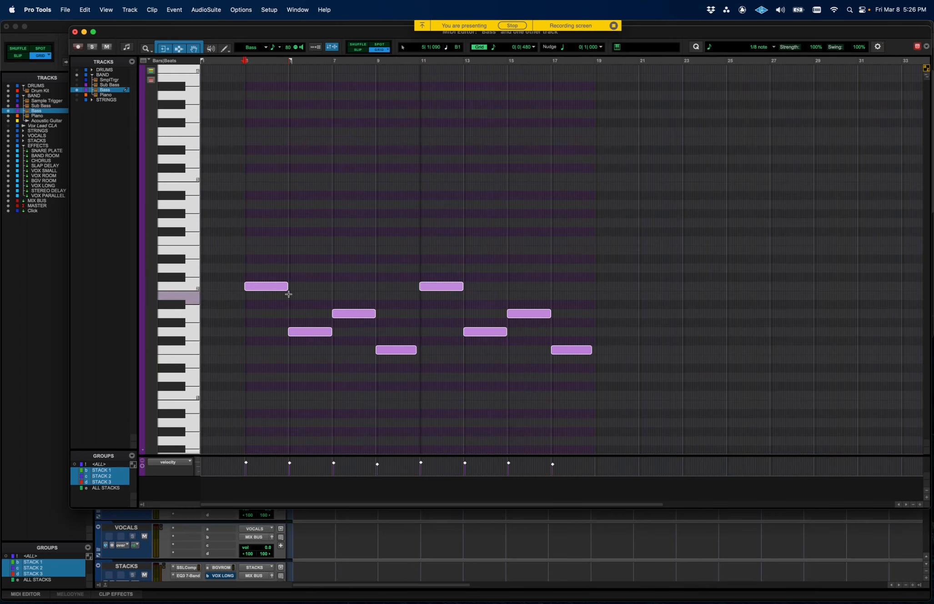
key(t)
mouse_move(290, 286)
mouse_down()
mouse_move(315, 288)
mouse_move(290, 294)
mouse_up()
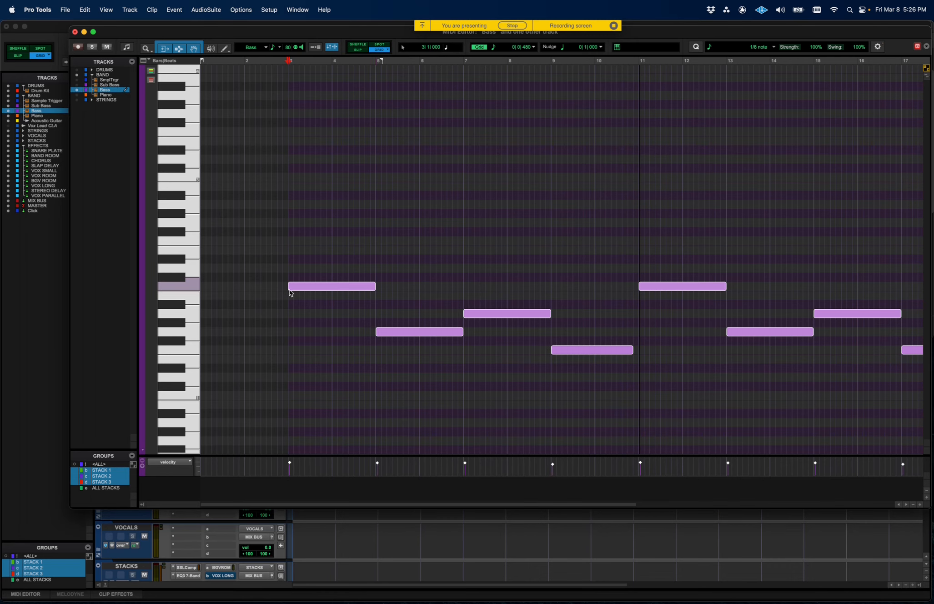
key(r)
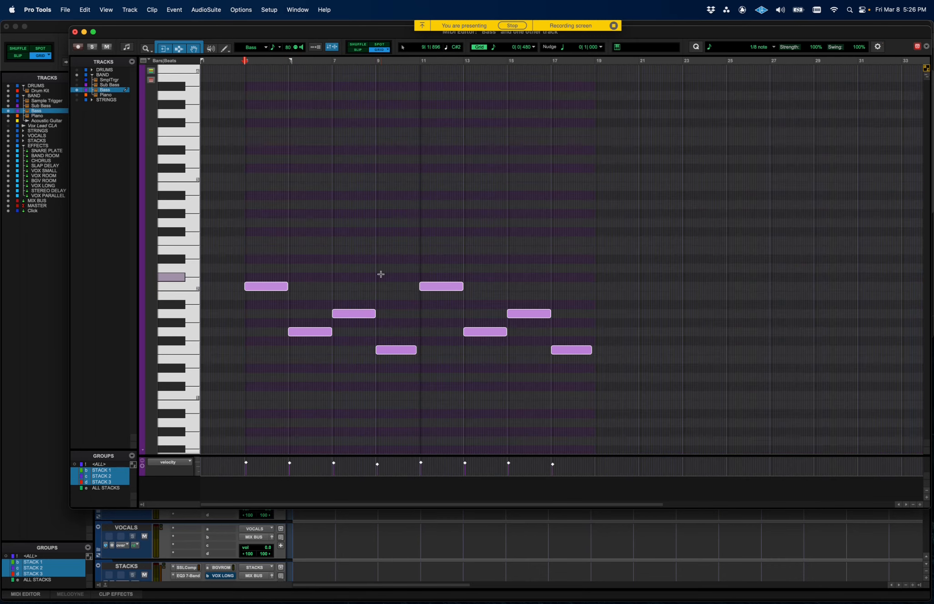
Leave the MIDI editor, play the Bass part from bar 3, and open its Bass Fingers instrument.
click(76, 32)
click(366, 206)
key(space)
drag(264, 204, 264, 209)
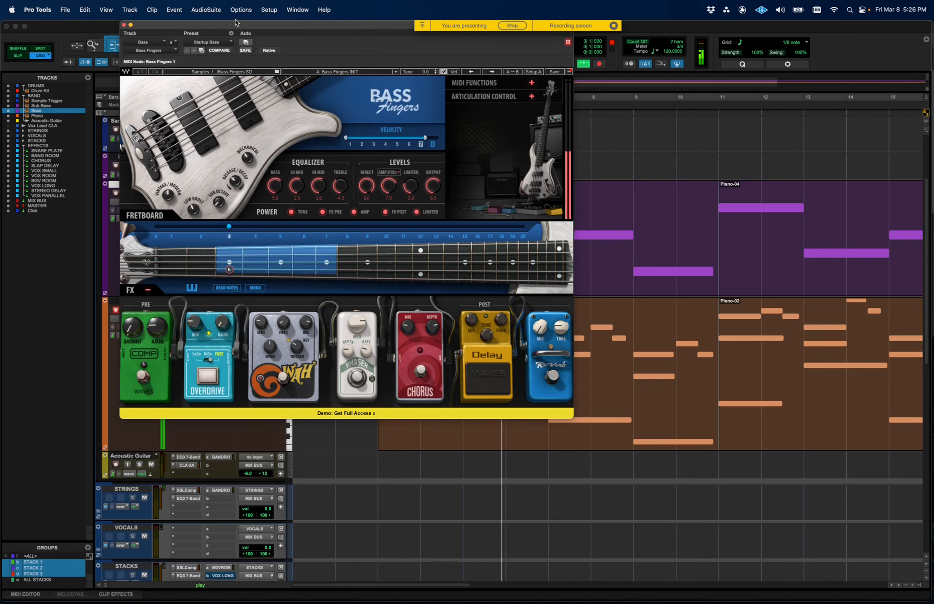
Toggle the Overdrive pedal in the Bass Fingers instrument, close its window and stop playback after listening through the part.
click(212, 377)
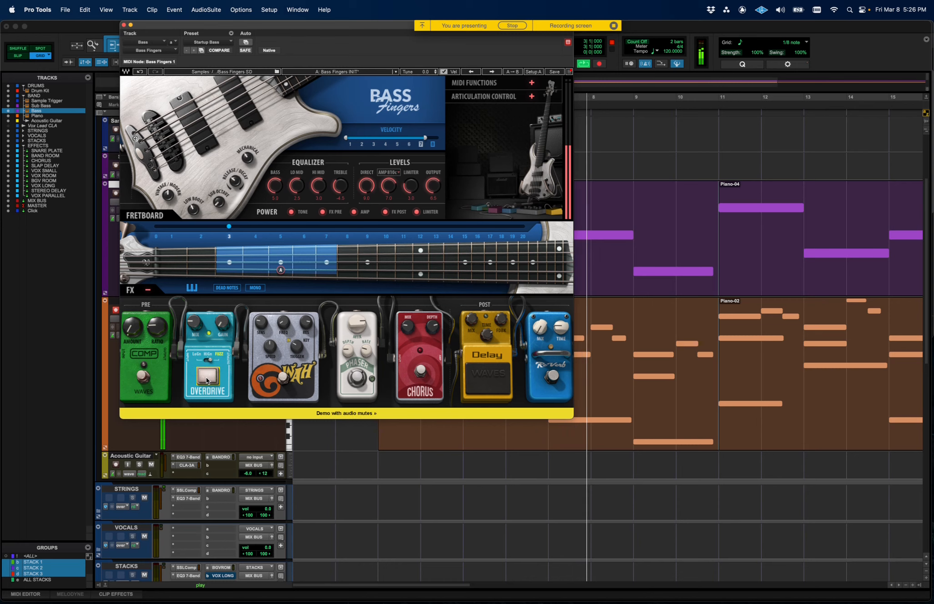
click(123, 26)
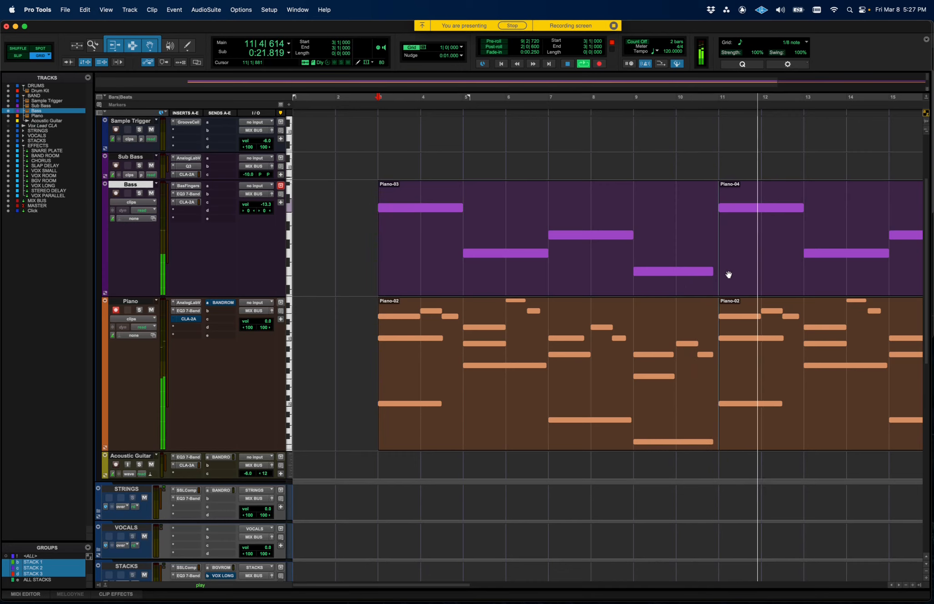
scroll(724, 273, right, 5)
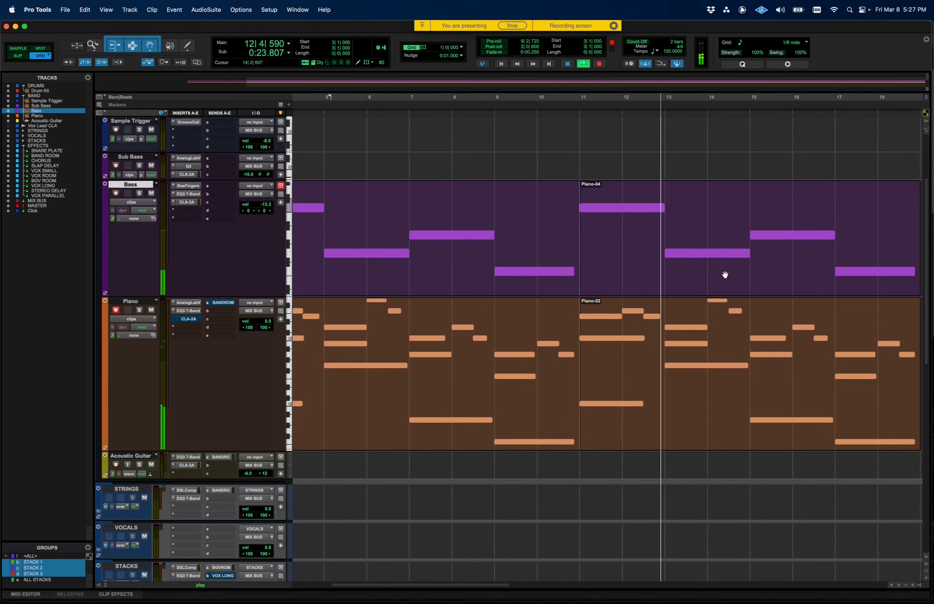
scroll(725, 275, left, 4)
key(space)
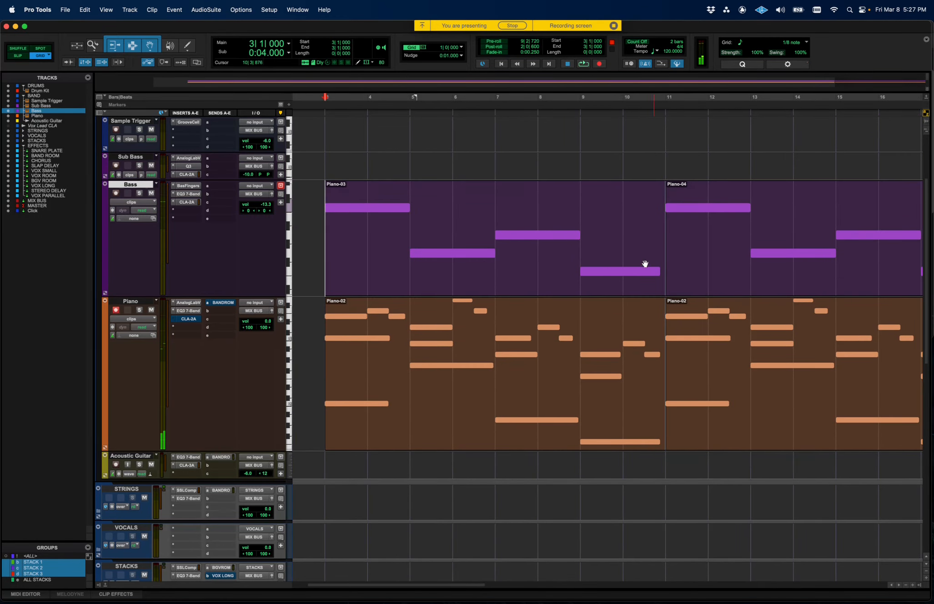
Check the Bass track's EQ and open its CLA-2A compressor.
click(193, 194)
click(124, 25)
click(184, 202)
click(320, 206)
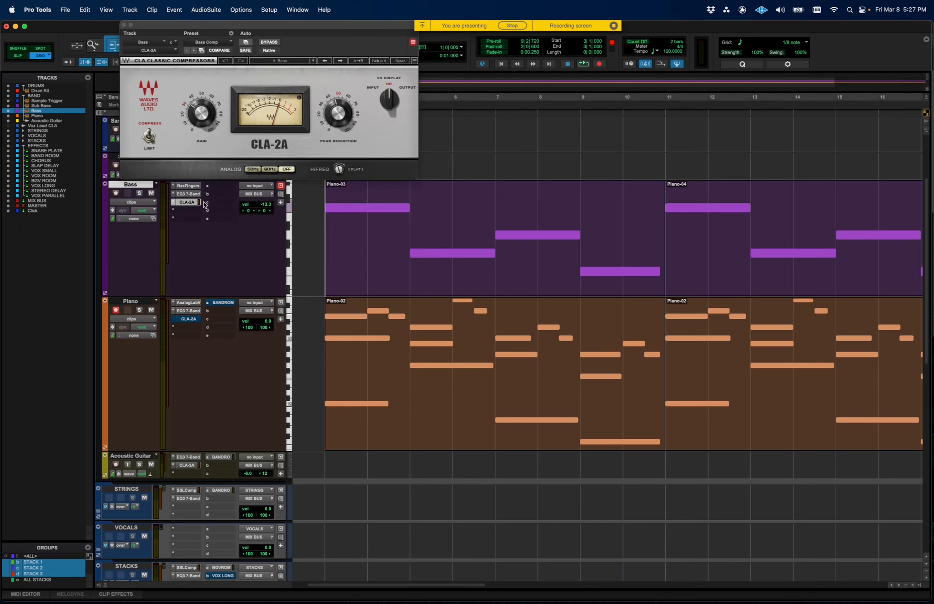
Take the Piano track's CLA-2A out of bypass and play the parts from bar 3 to check the Bass compressor and levels.
key(space)
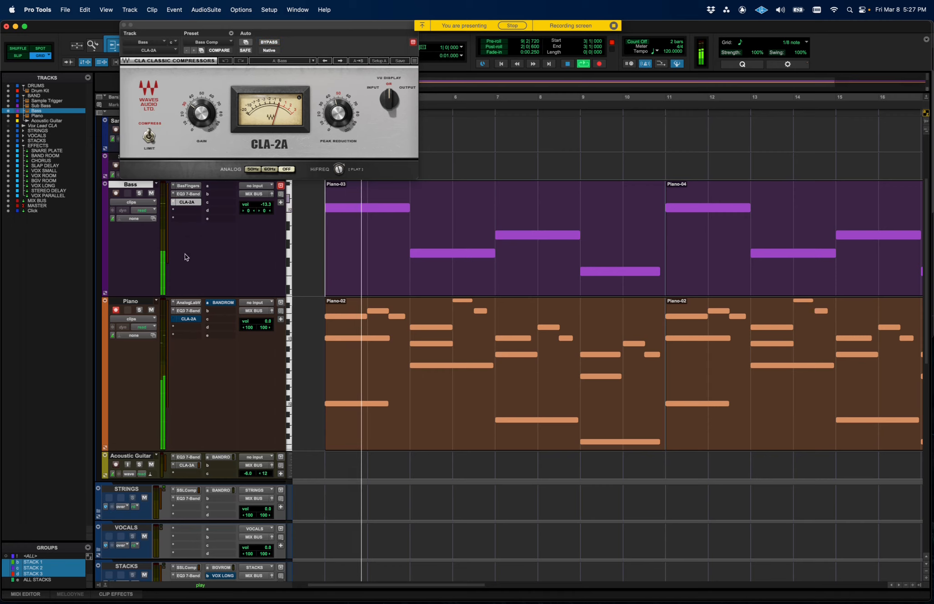
key(space)
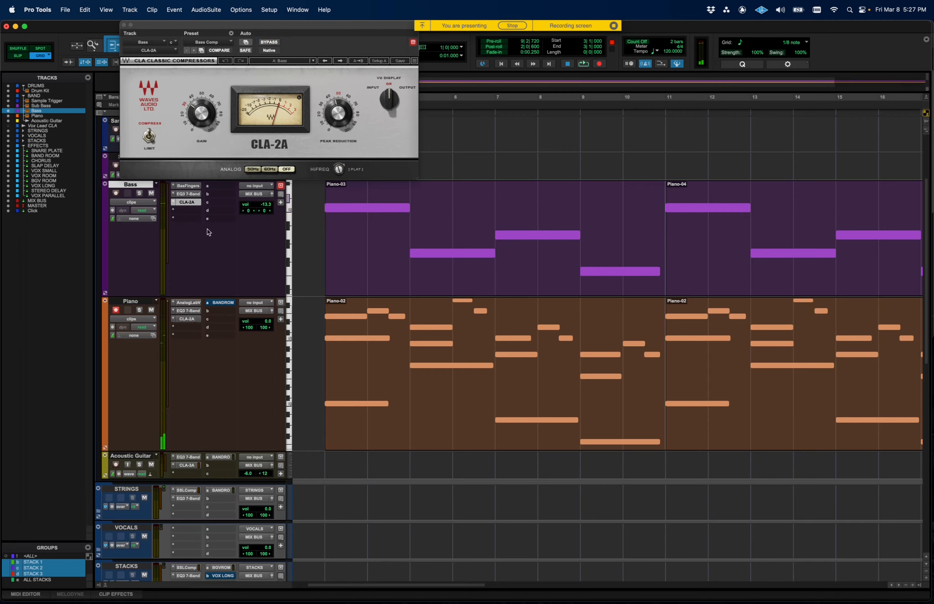
click(191, 201)
click(190, 201)
key(space)
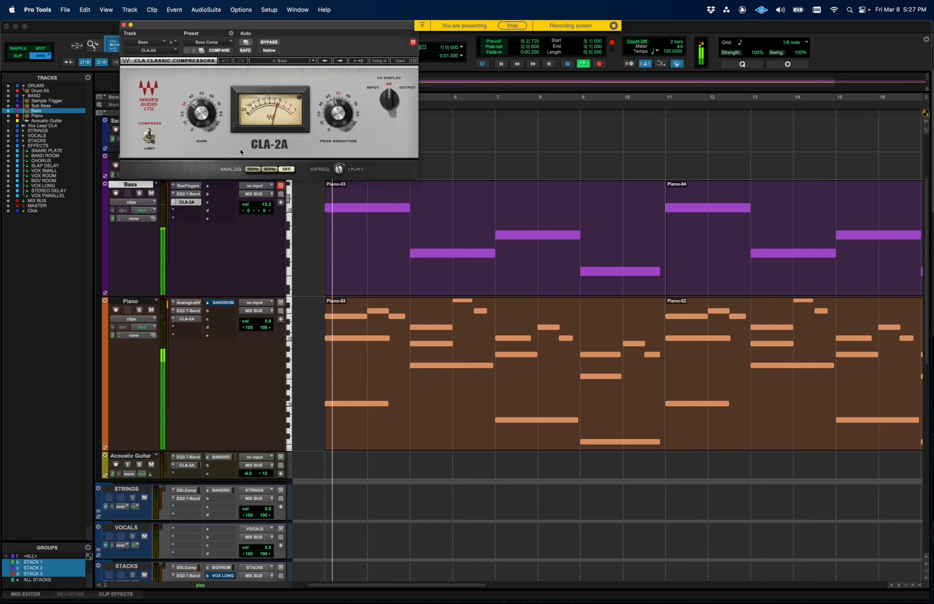
mouse_move(201, 112)
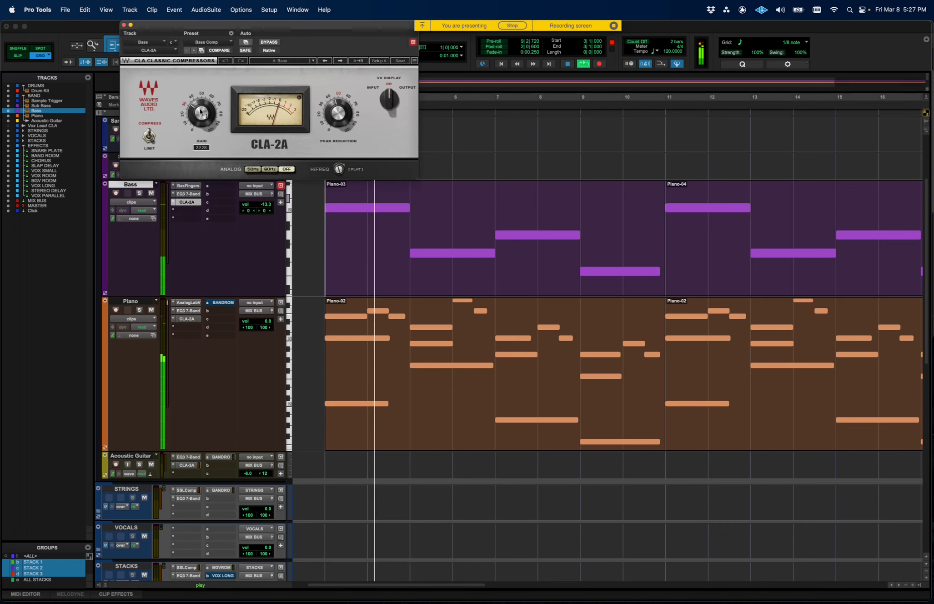
key(space)
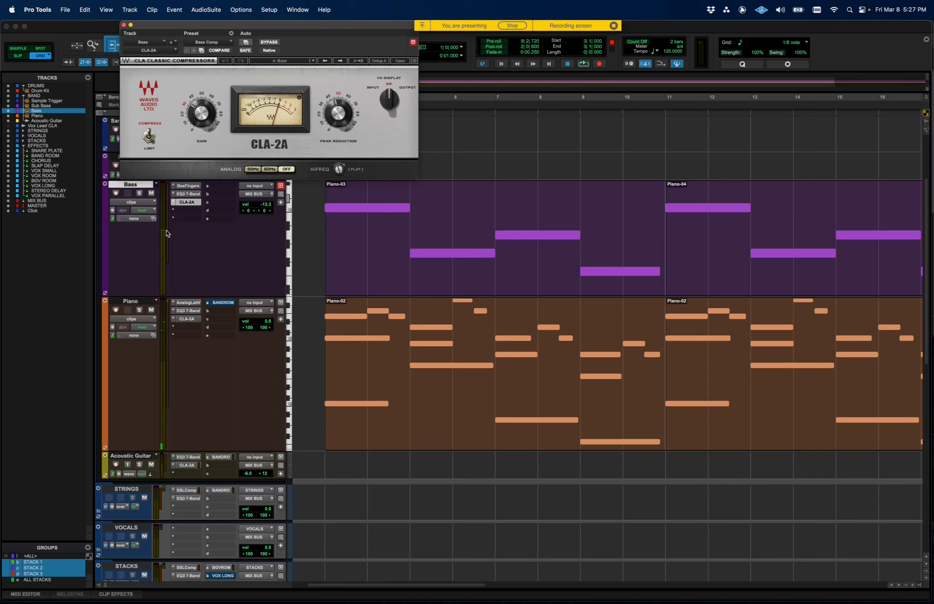
key(space)
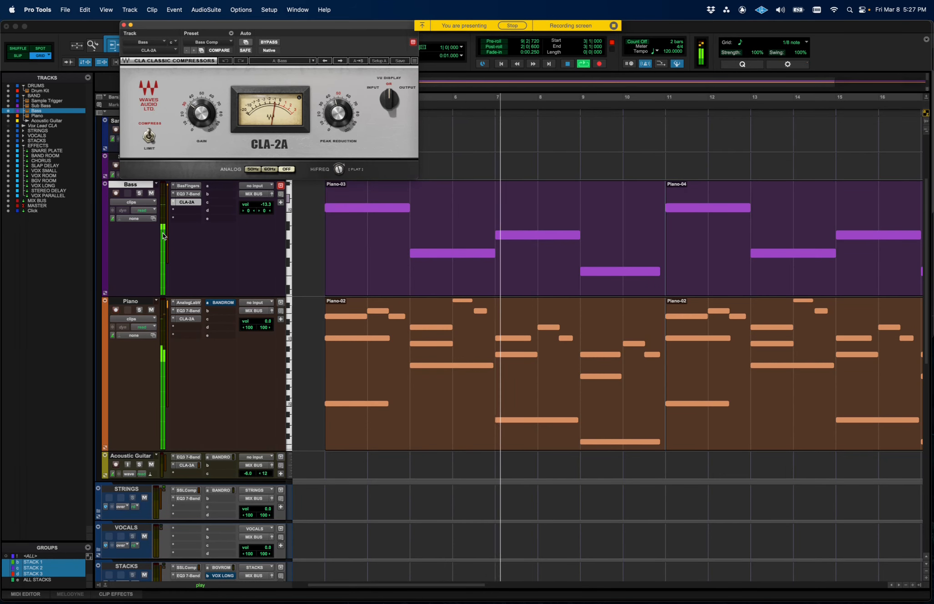
Show the mixer and move the Bass compressor window clear of the Bass and Piano channel strips.
key(super+equal)
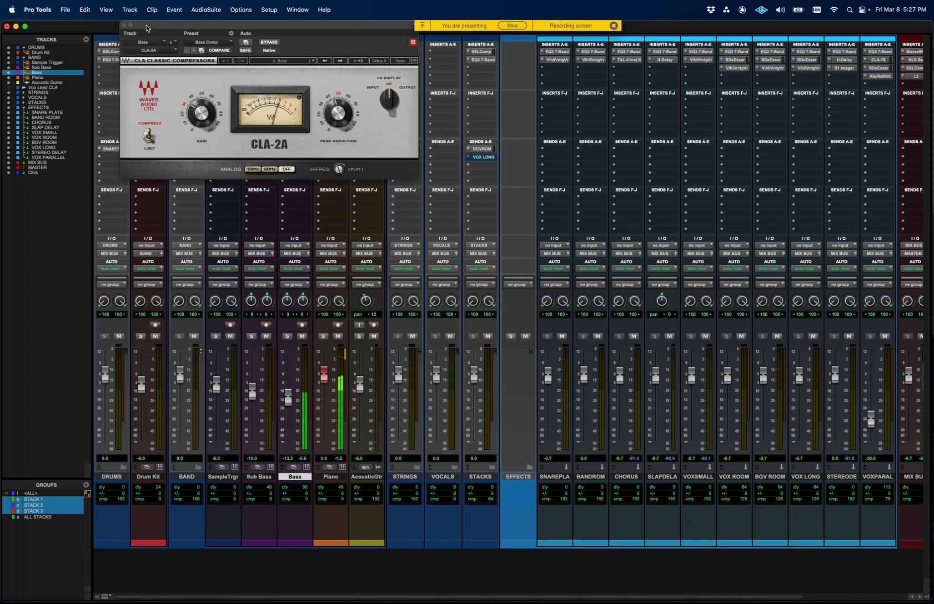
drag(150, 25, 178, 25)
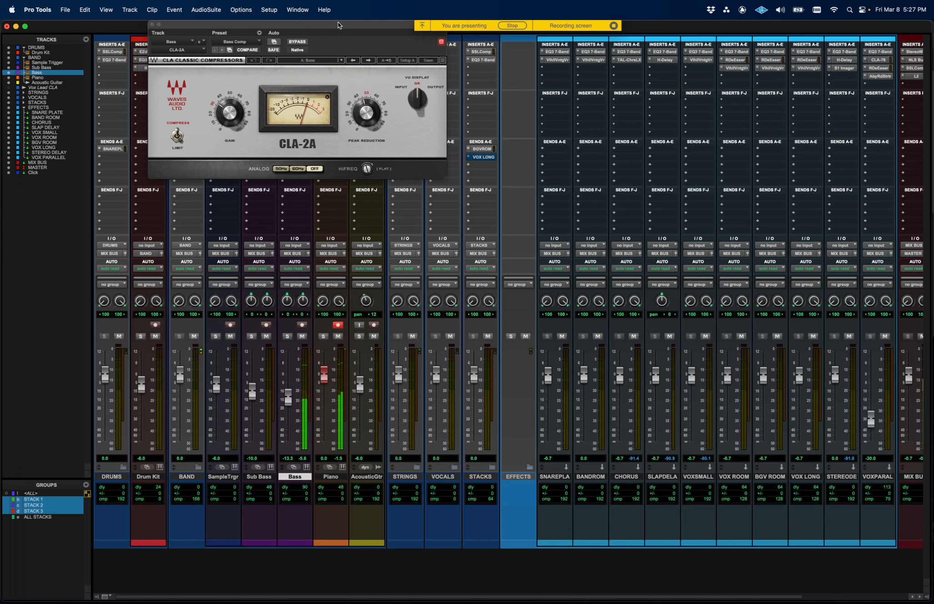
drag(356, 42, 618, 131)
Adjust the gain of the Bass track's CLA-2A and set its peak reduction to about 47 during playback.
click(499, 205)
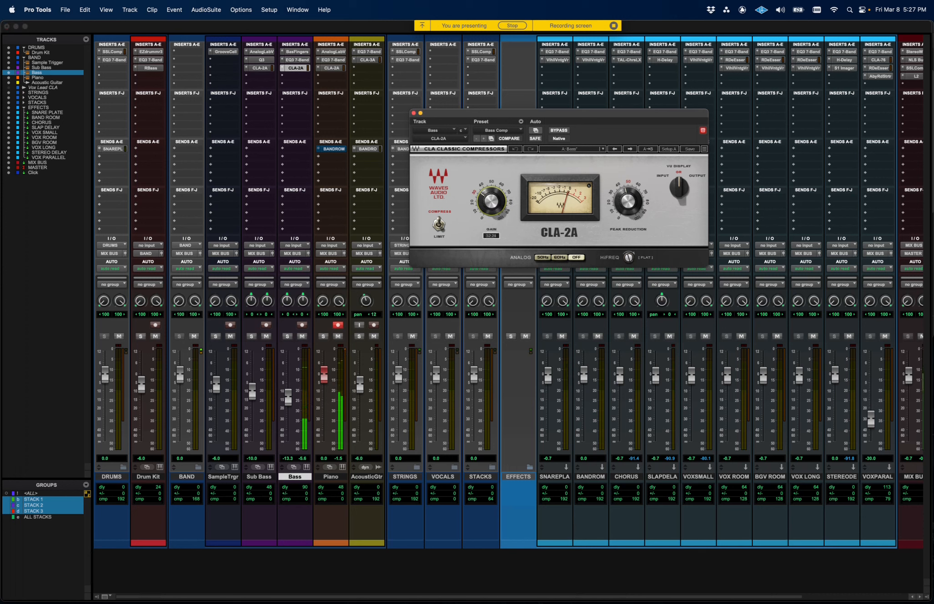
click(627, 200)
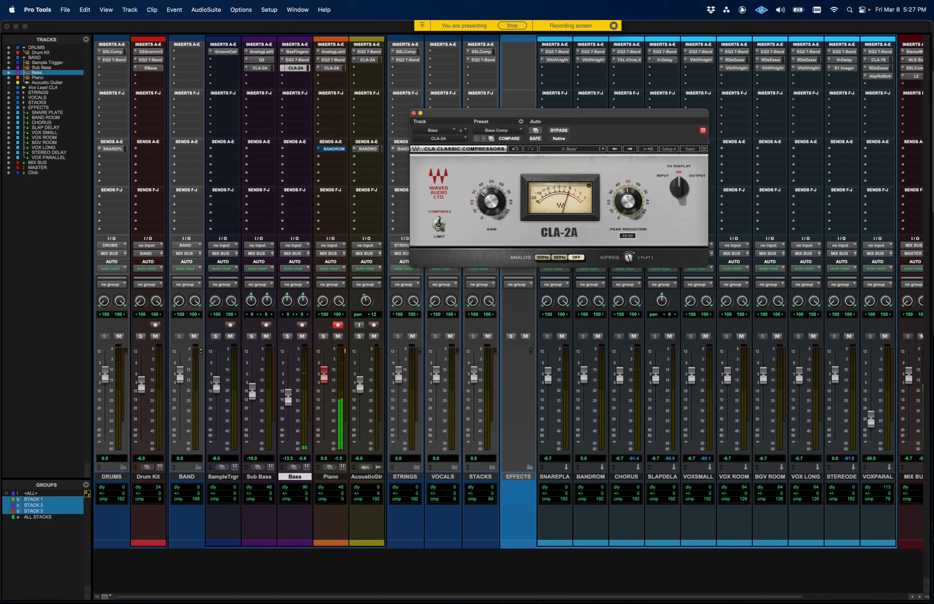
drag(627, 200, 628, 201)
drag(626, 200, 626, 201)
drag(628, 201, 628, 201)
drag(626, 202, 626, 202)
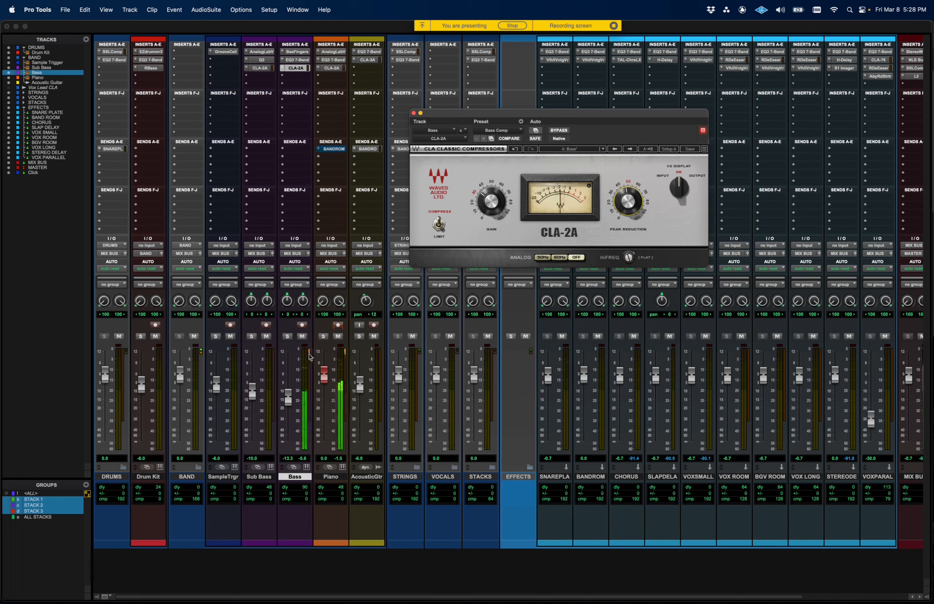
Adjust the gain and peak reduction of the Piano track's CLA-2A compressor and close it.
click(331, 69)
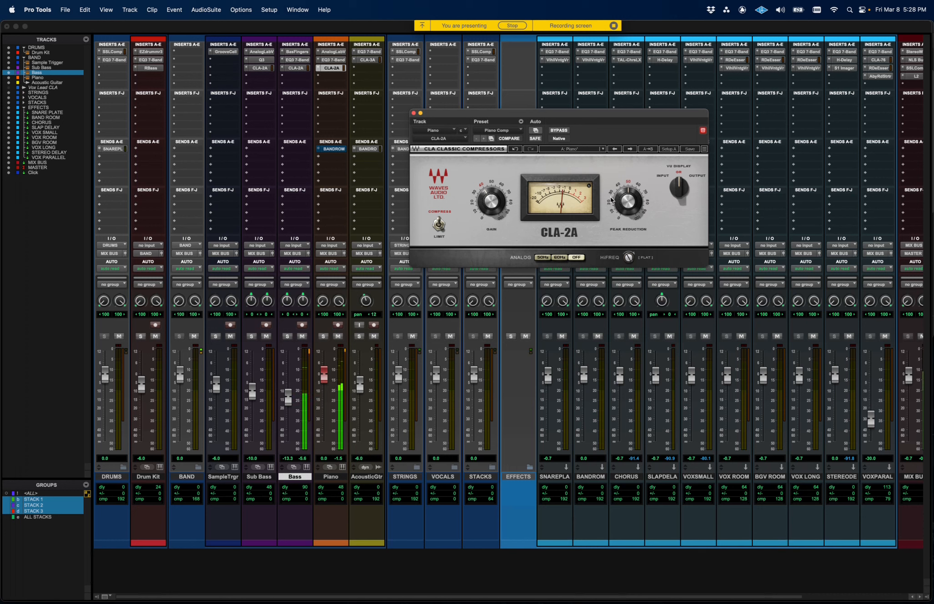
click(492, 203)
drag(478, 196, 478, 194)
click(634, 206)
drag(635, 206, 634, 201)
drag(630, 200, 631, 200)
click(414, 113)
Return to the edit window and set the Piano track's volume to -6.0 dB.
click(7, 26)
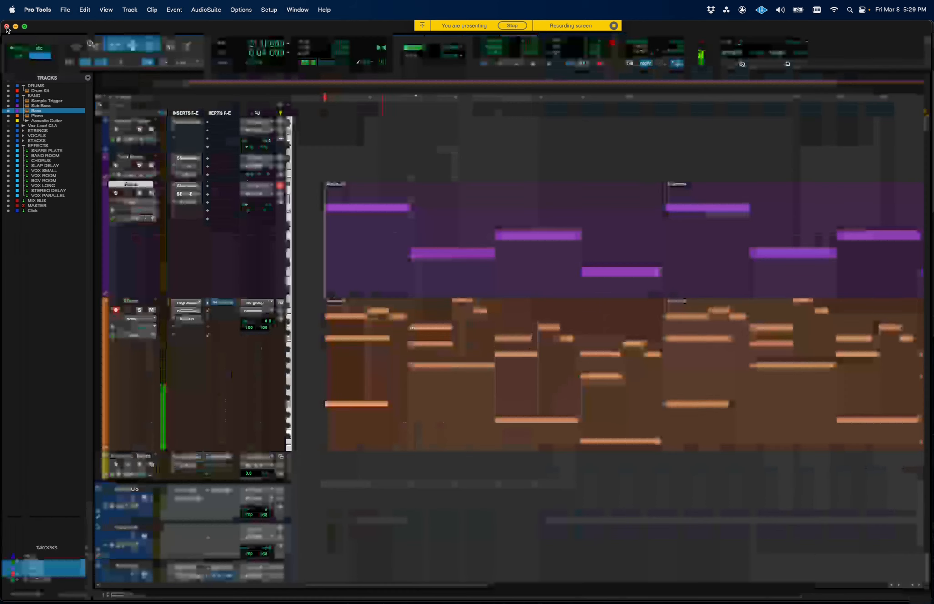
key(super+bracketleft)
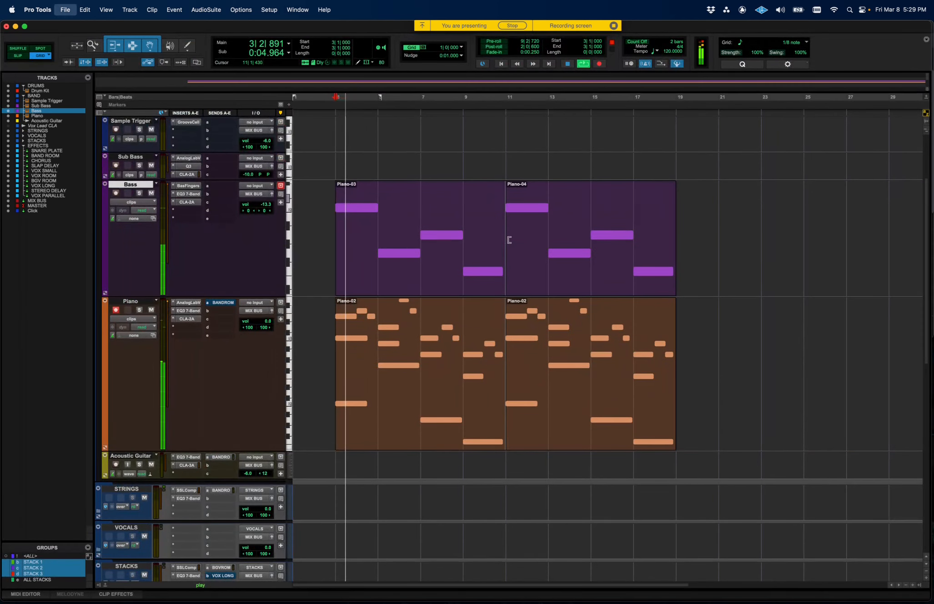
drag(267, 324, 267, 327)
Listen to the Bass track in solo, set its volume to -9.9 dB and play both parts from bar 3.
click(140, 193)
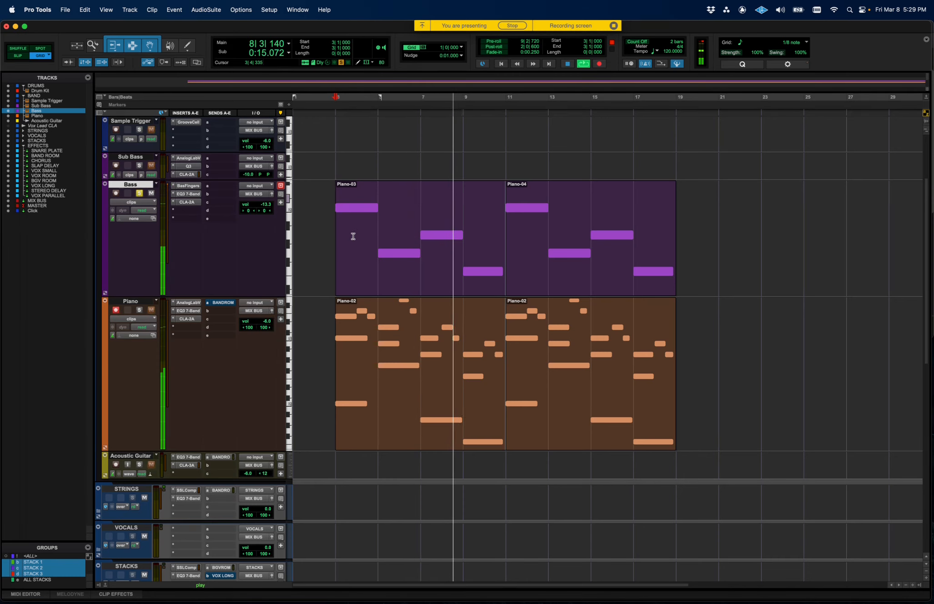
key(space)
drag(267, 206, 267, 203)
key(space)
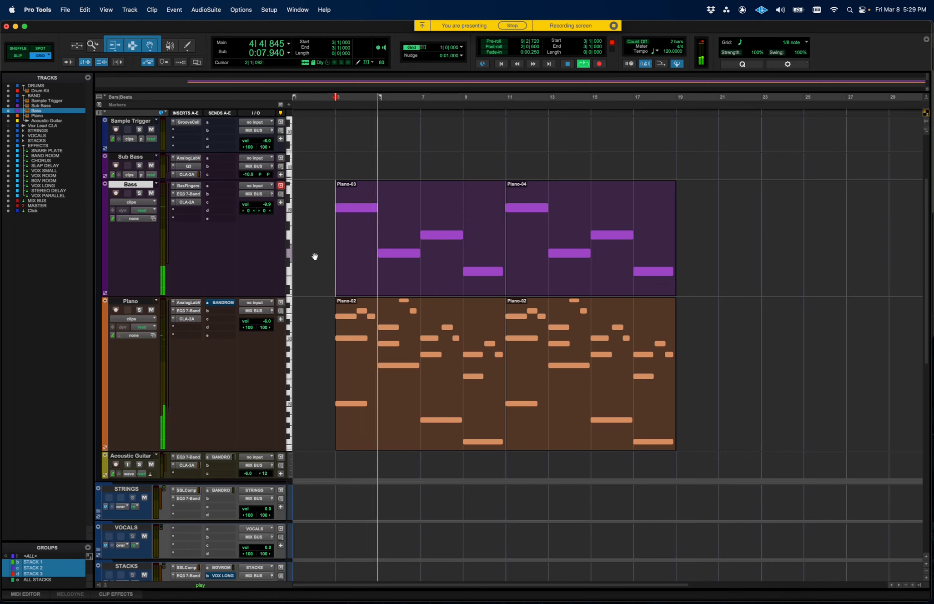
Check the Bass track's CLA-2A against playback, show the mixer and close the compressor.
click(191, 202)
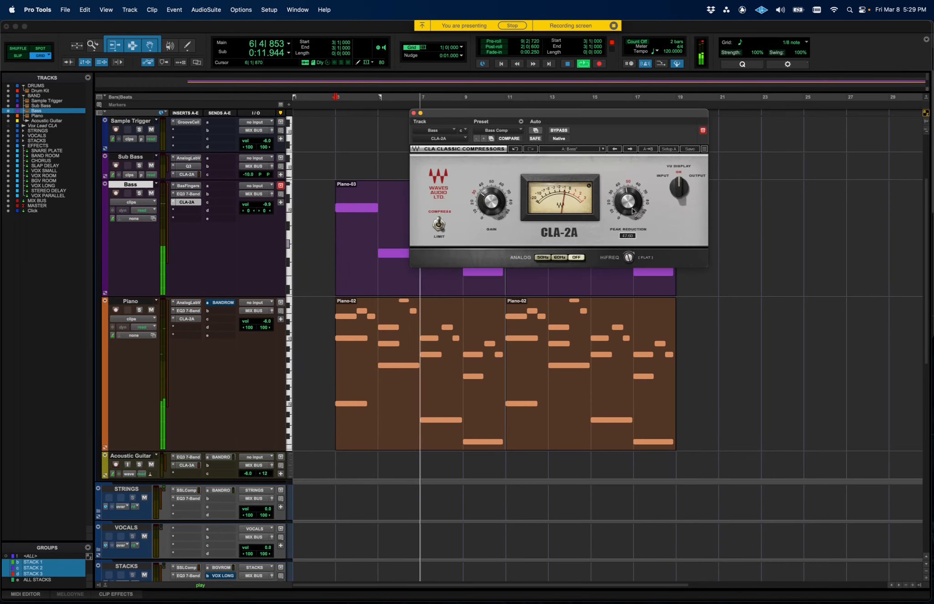
click(414, 113)
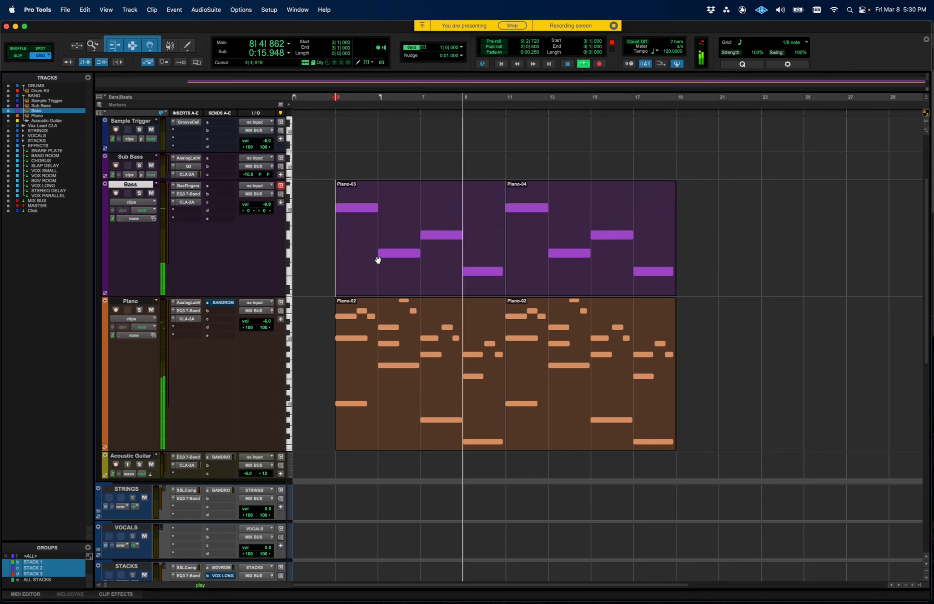
click(195, 202)
key(super+equal)
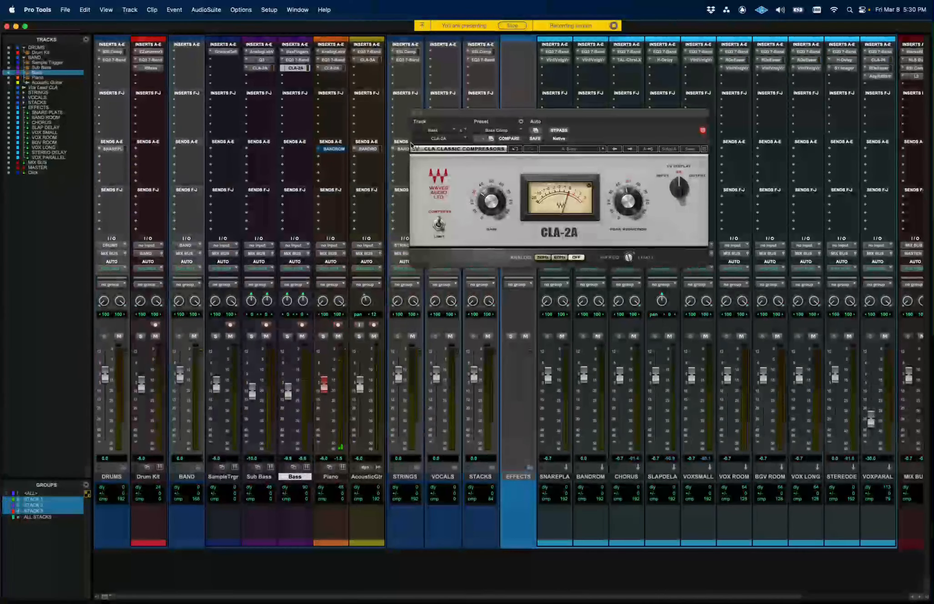
click(414, 113)
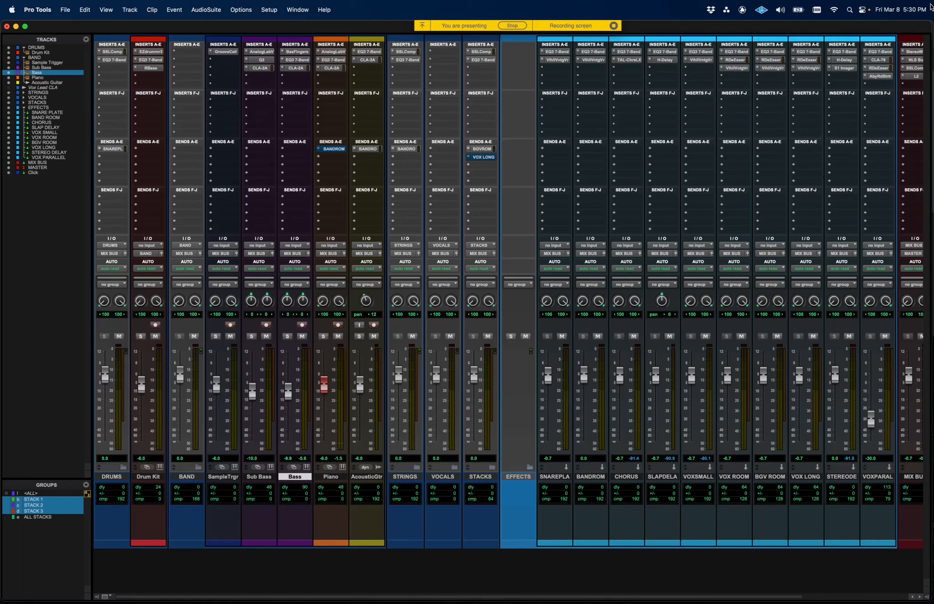
Switch to Muse, hide the audio inputs and unpin its window, and return to the Pro Tools mixer.
mouse_move(587, 603)
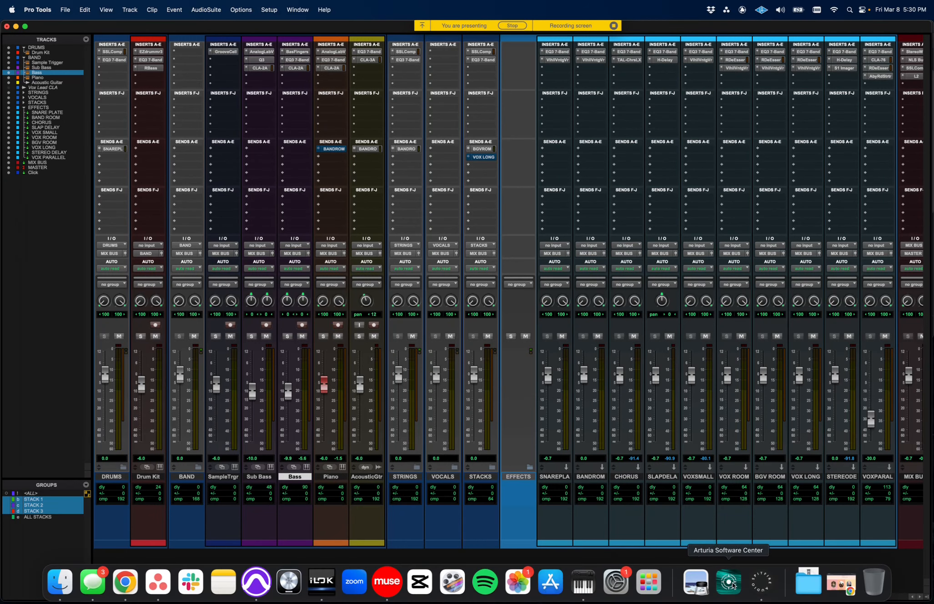
click(387, 581)
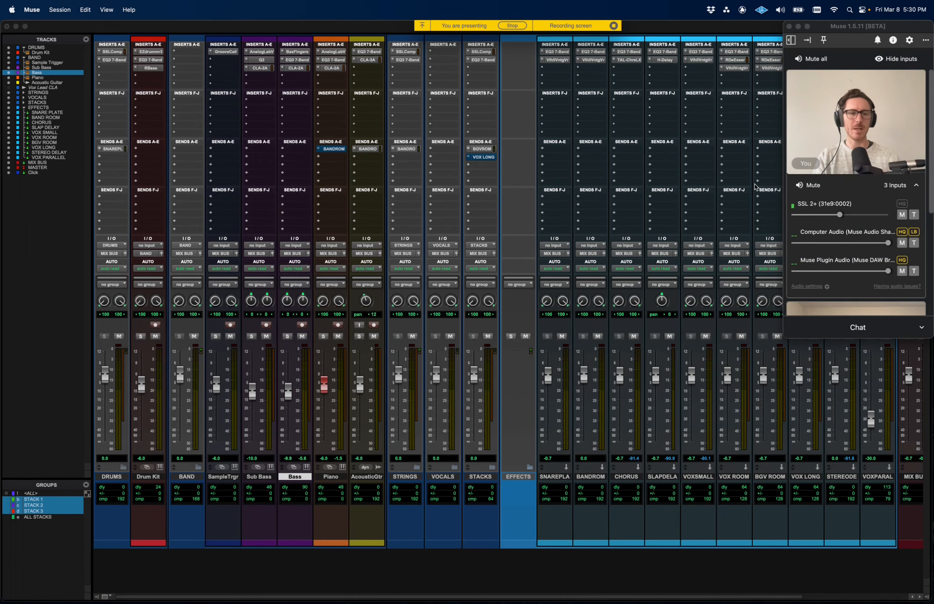
scroll(857, 196, up, 5)
click(895, 59)
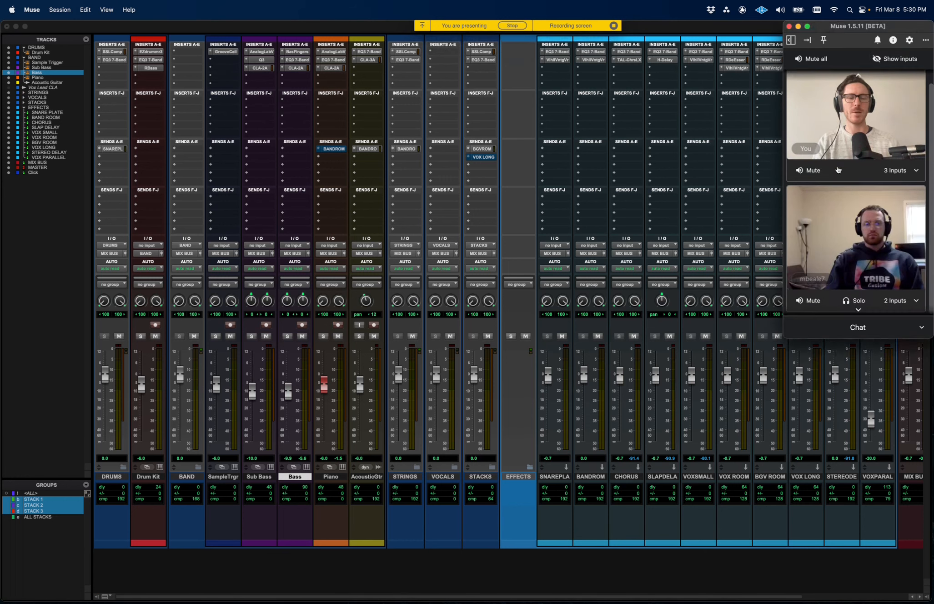
click(824, 40)
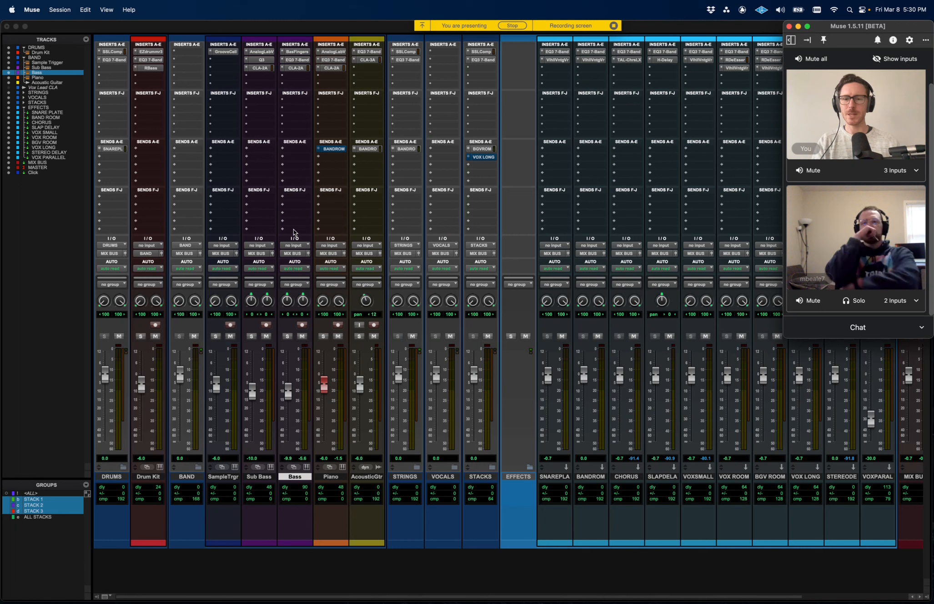
click(373, 31)
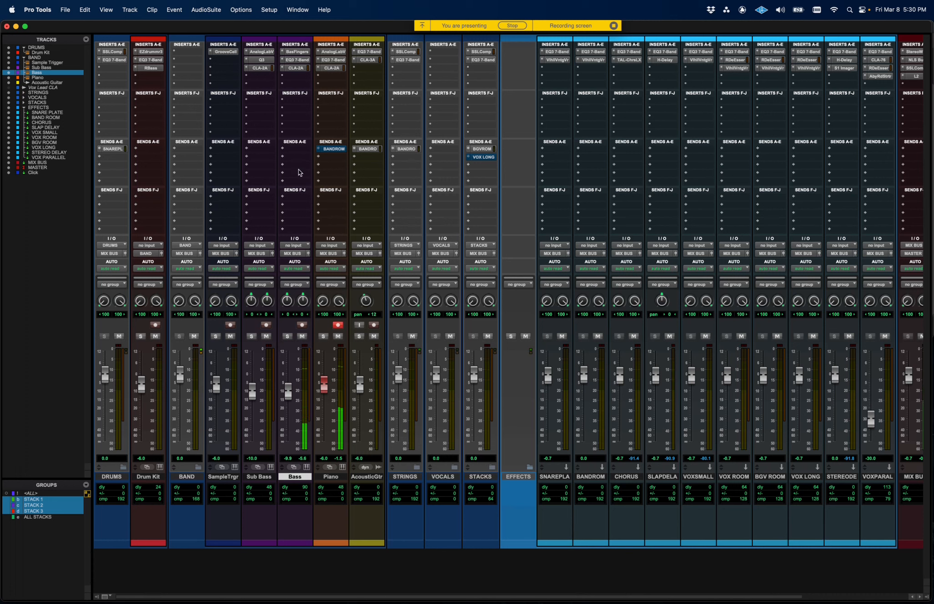
Raise the Piano track's BAND ROOM send to about -8.1 dB and close the send window.
click(345, 148)
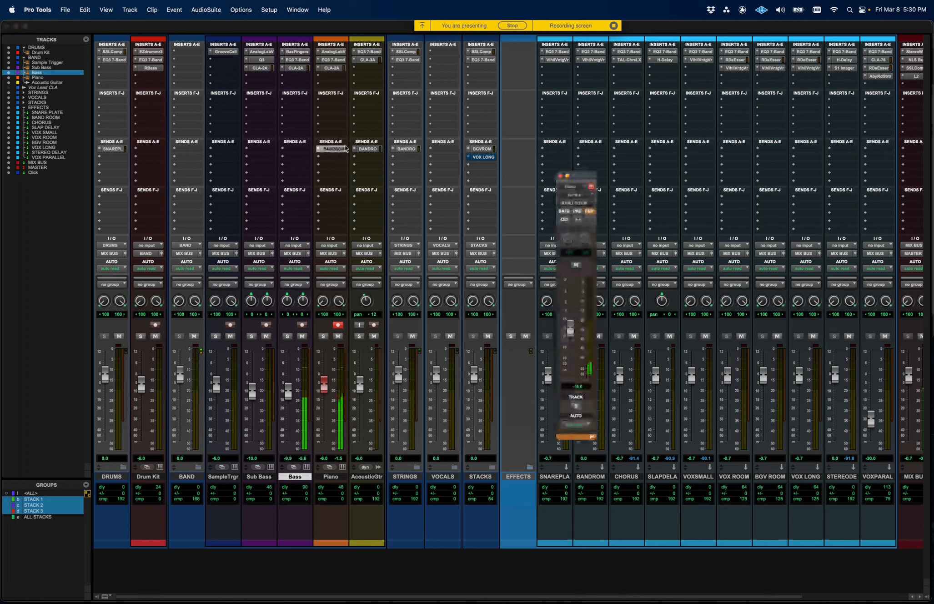
mouse_move(571, 305)
mouse_down()
mouse_move(570, 292)
mouse_move(569, 314)
mouse_up()
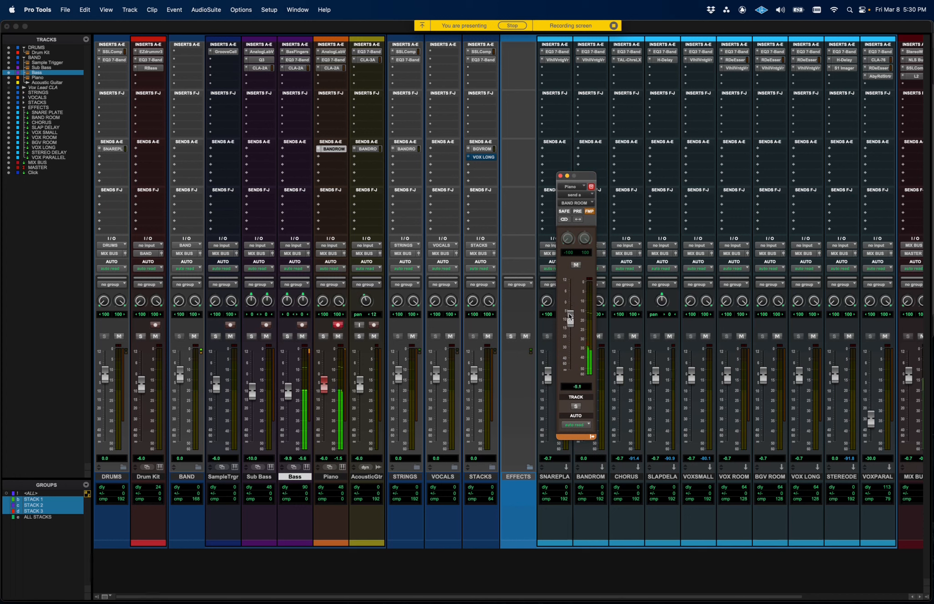
click(561, 175)
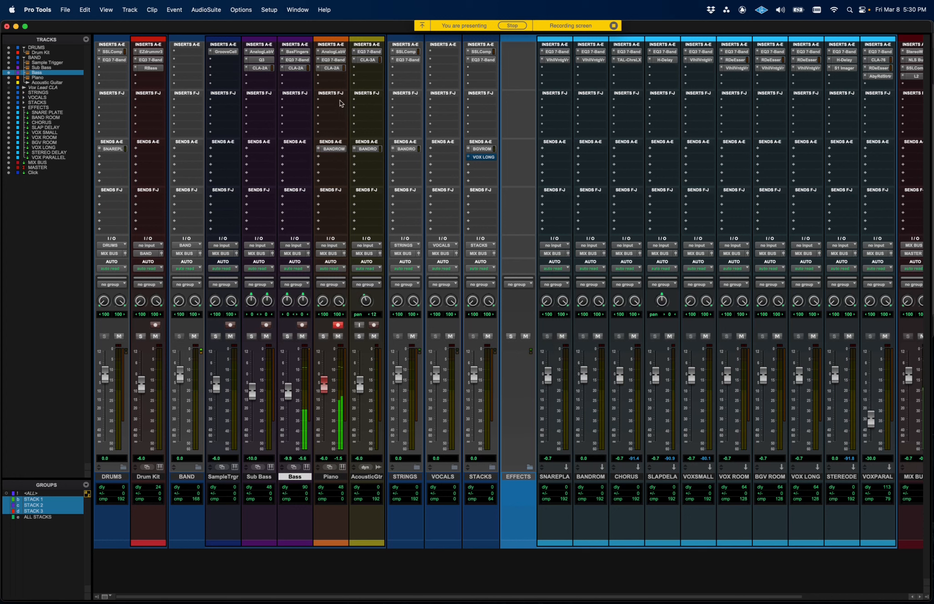
Fine-tune the gain and peak reduction on the Piano track's CLA-2A against playback and close the compressor.
click(337, 68)
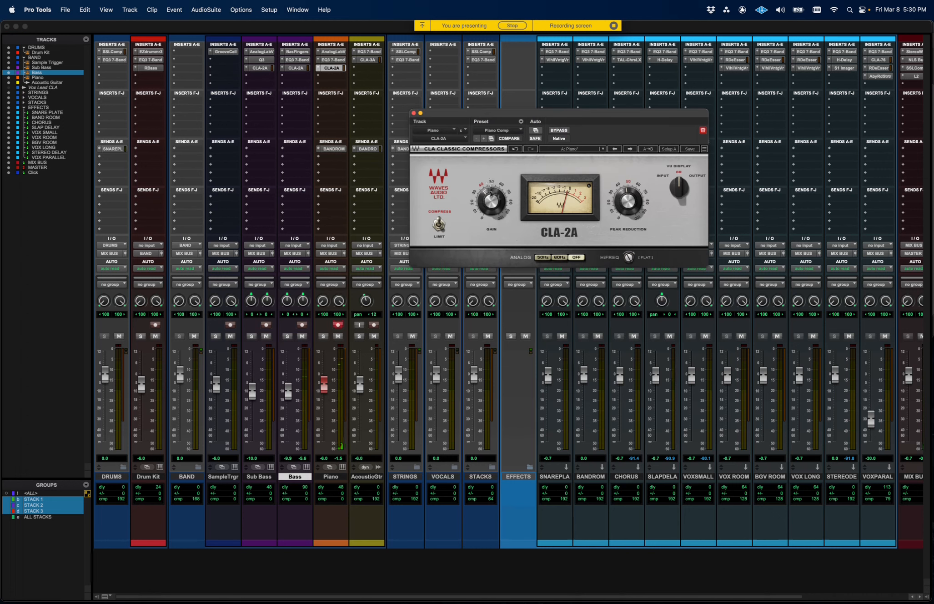
drag(491, 191, 492, 205)
click(627, 202)
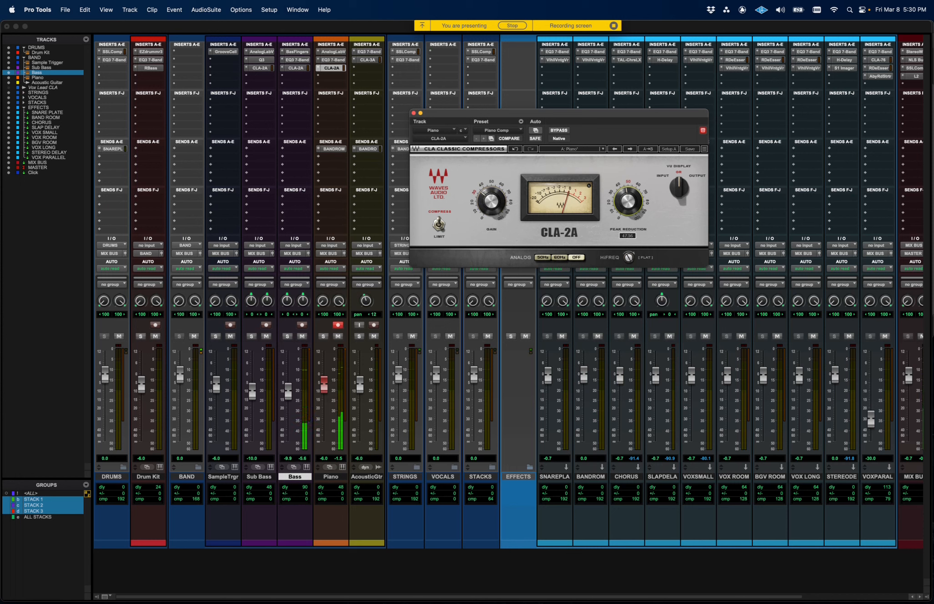
key(space)
drag(626, 207, 626, 208)
drag(627, 208, 627, 206)
click(414, 113)
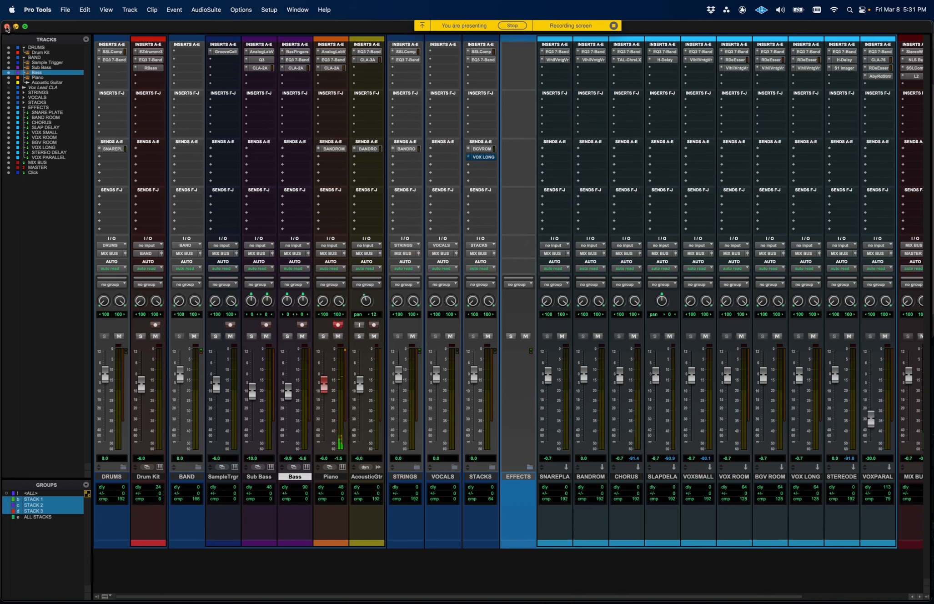
Close the mixer, open the Bass clip in the MIDI editor, select all its notes and enlarge the velocity lane.
click(7, 27)
double_click(556, 283)
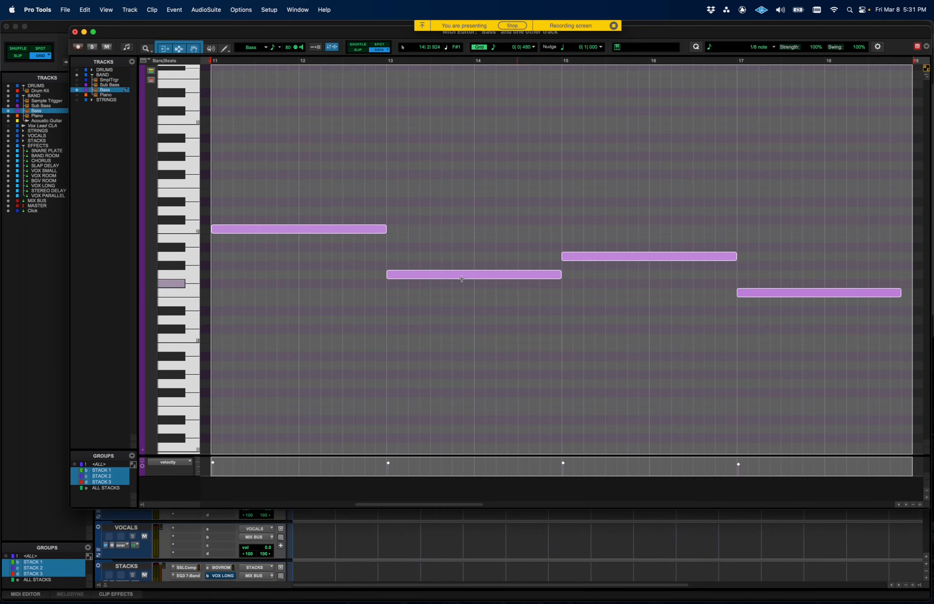
key(r)
click(480, 331)
key(super+a)
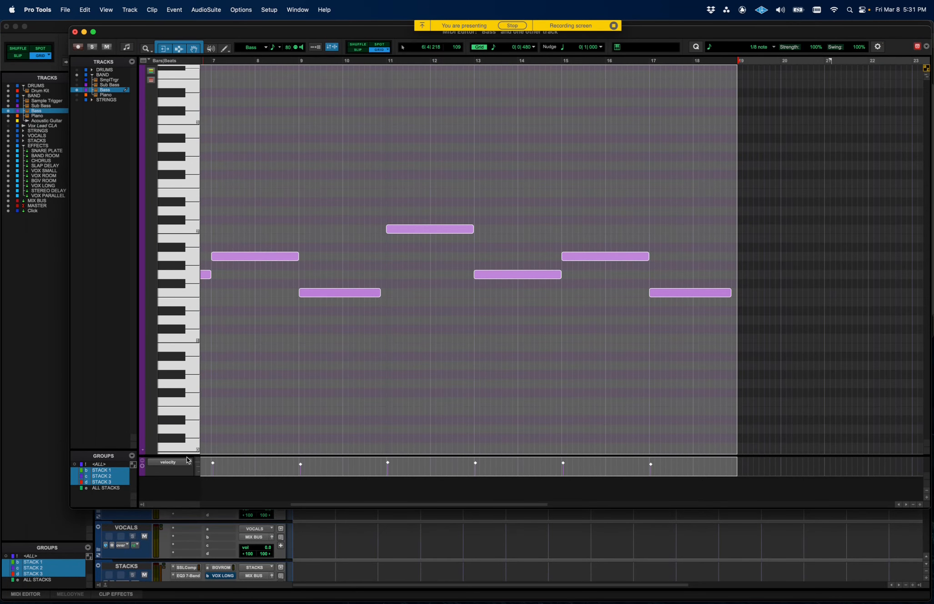
mouse_move(183, 456)
mouse_down()
mouse_move(195, 417)
mouse_move(171, 472)
mouse_up()
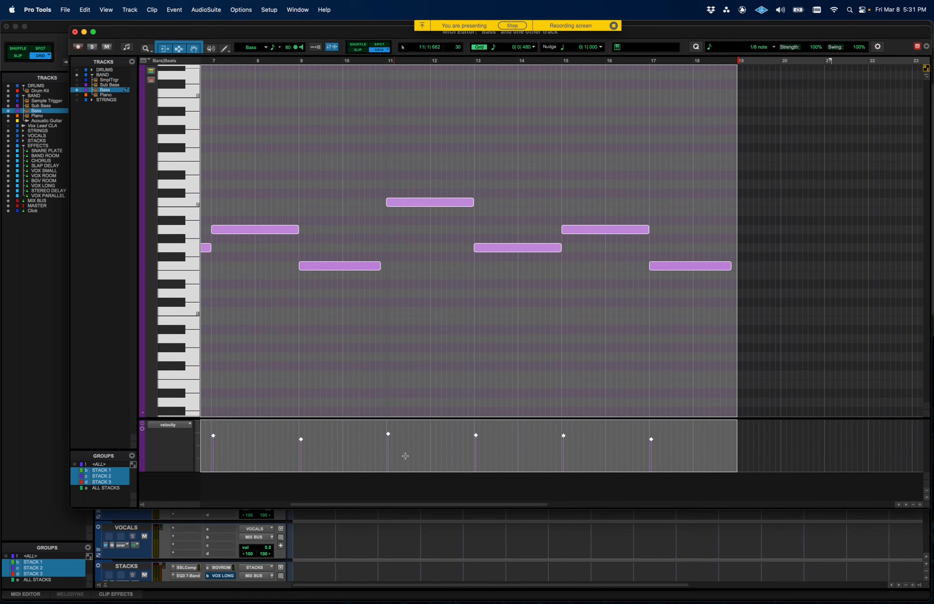
scroll(406, 455, left, 4)
key(r)
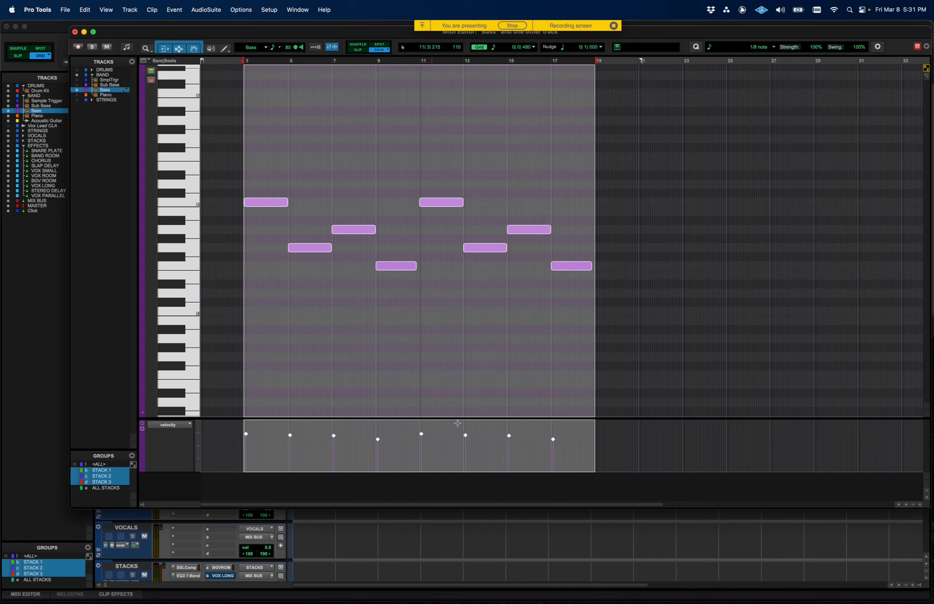
Lower the velocities of the Bass notes at bars 3 and 11 slightly to match the neighbouring notes and deselect them.
drag(605, 424, 225, 437)
drag(422, 436, 422, 438)
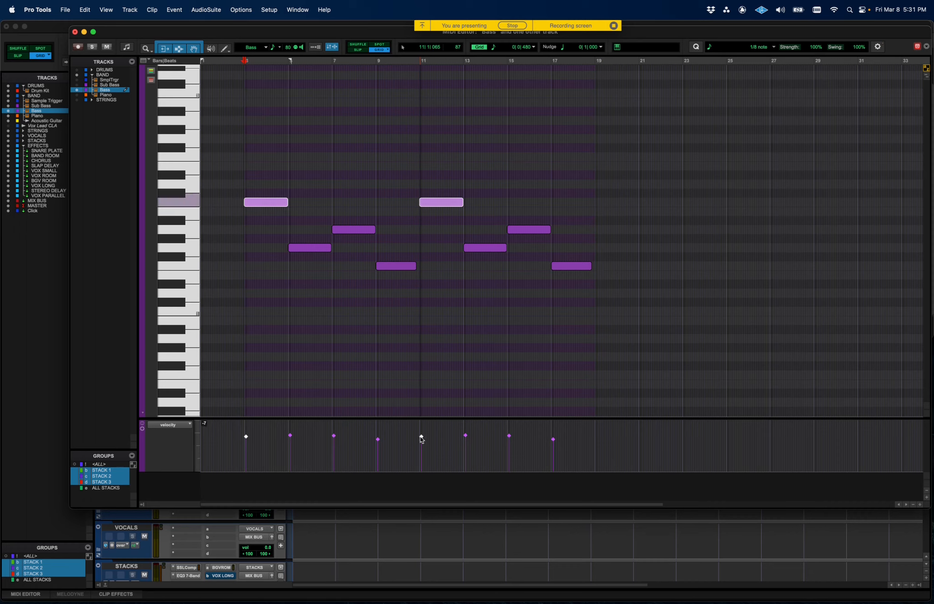
drag(422, 438, 422, 437)
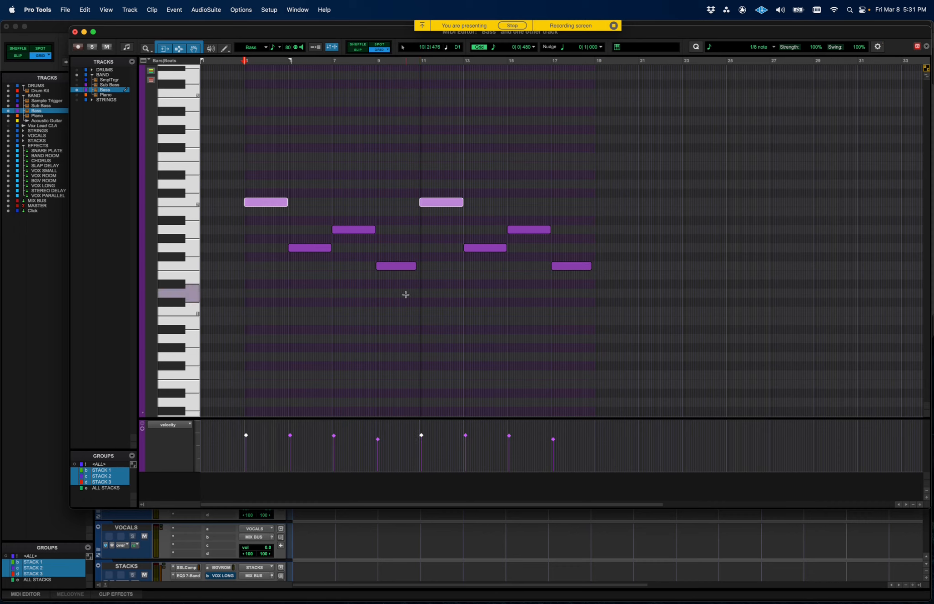
click(243, 115)
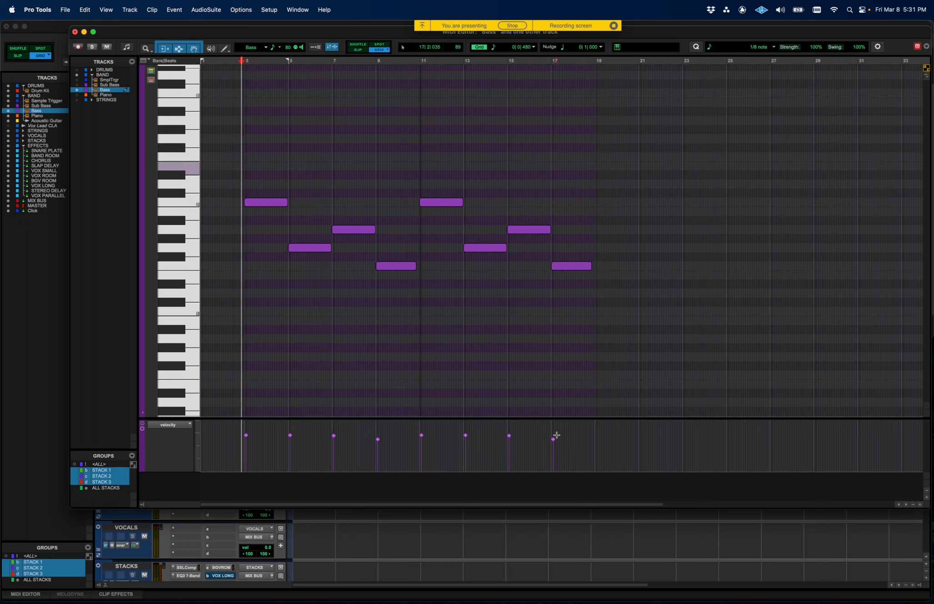